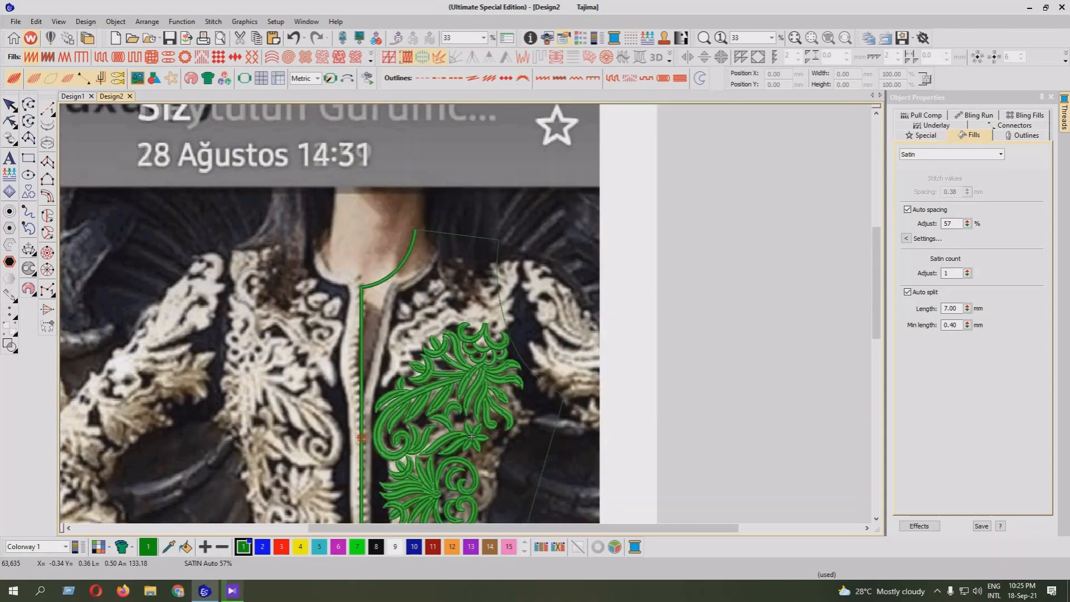
Start a satin Column A shape at the scroll's lower tip and digitize paired edge points up its lower stretch
{"action": "key", "text": "z"}
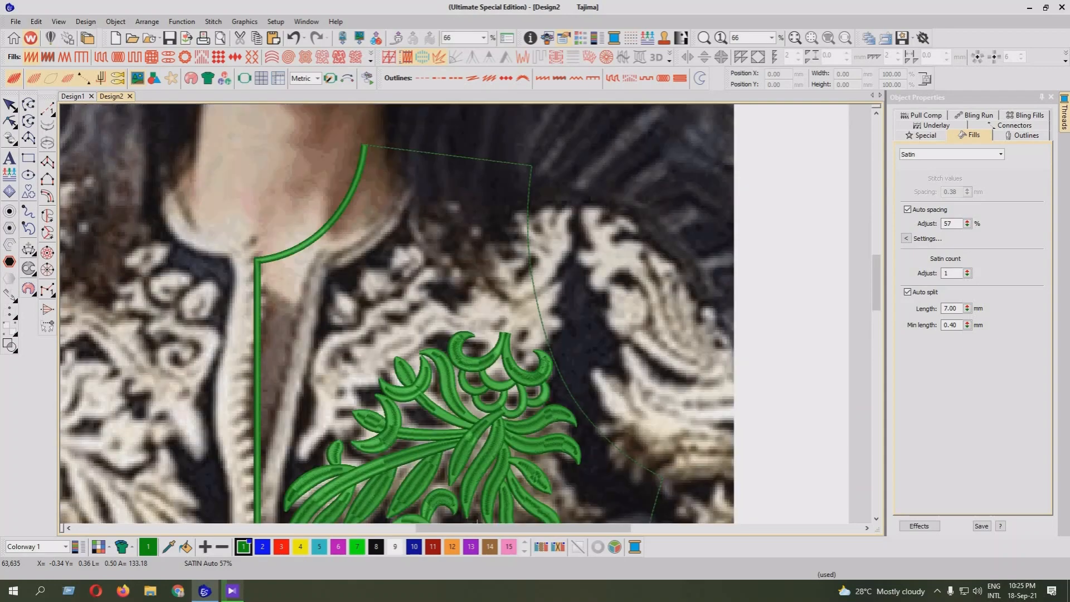
{"action": "left_click", "coordinate": [47, 162]}
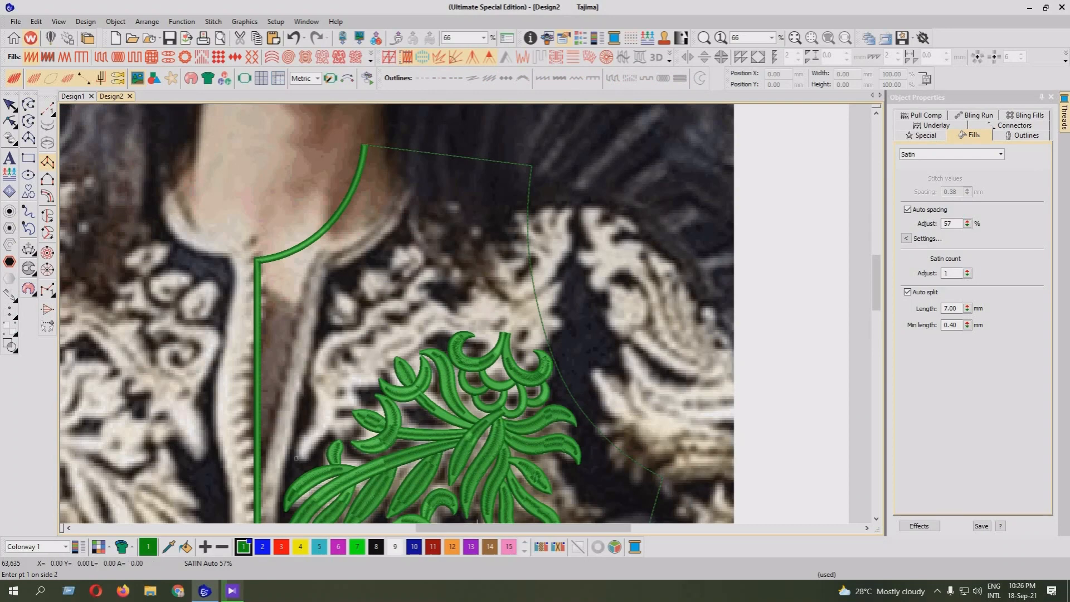
{"action": "left_click", "coordinate": [297, 458]}
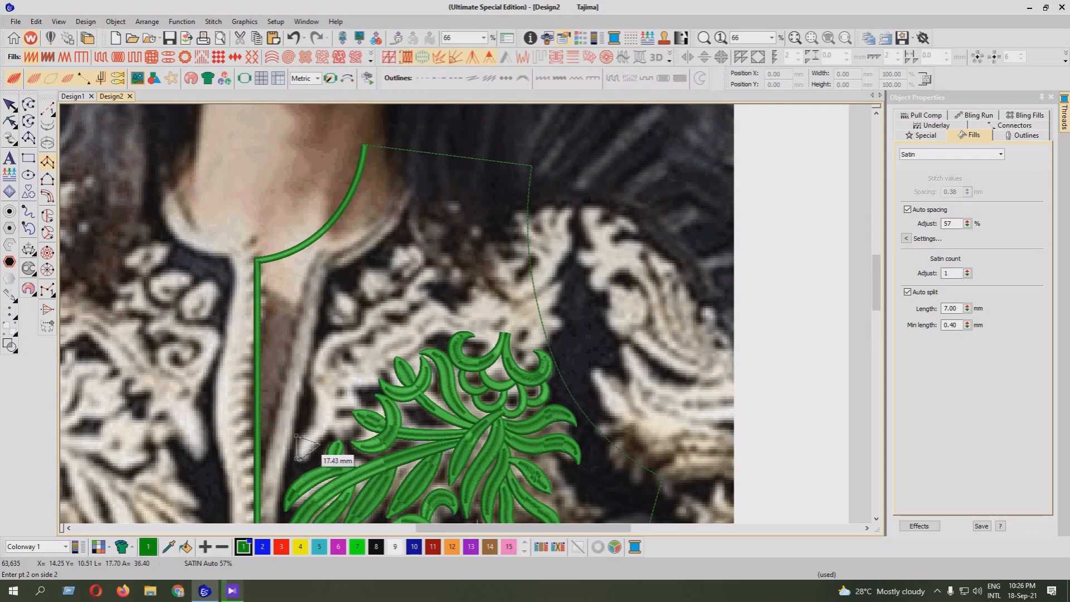
{"action": "left_click", "coordinate": [298, 455]}
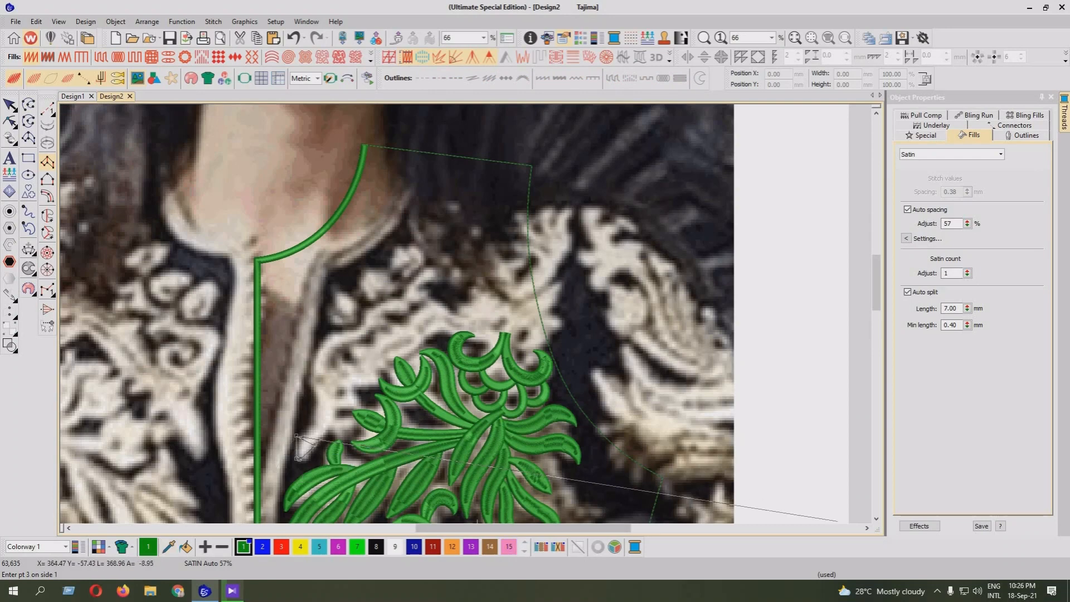
{"action": "left_click", "coordinate": [876, 519]}
{"action": "left_click", "coordinate": [876, 518]}
{"action": "key", "text": "z"}
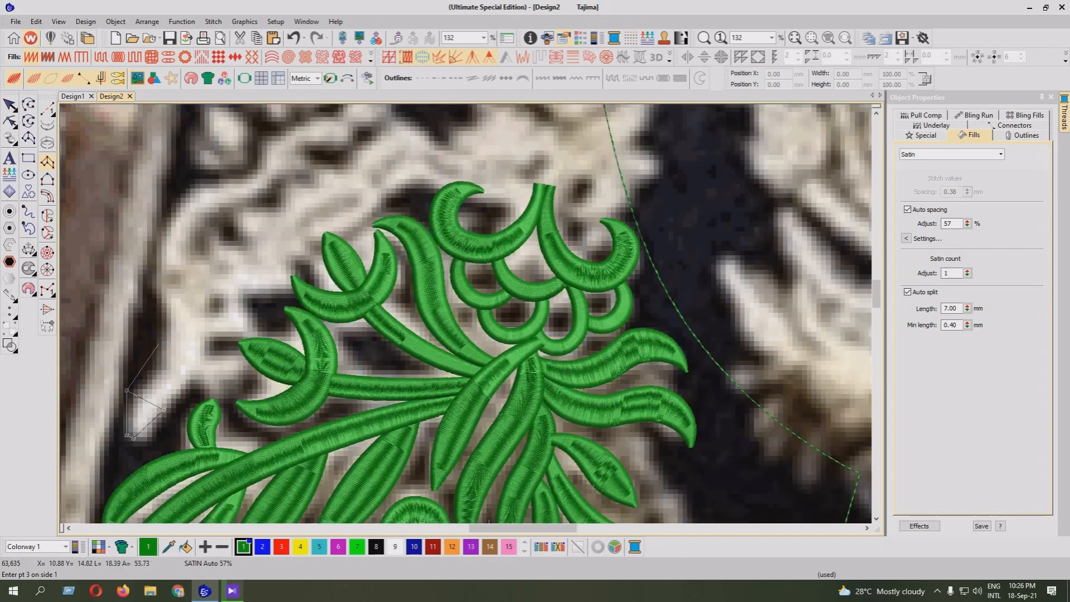
{"action": "left_click", "coordinate": [163, 352]}
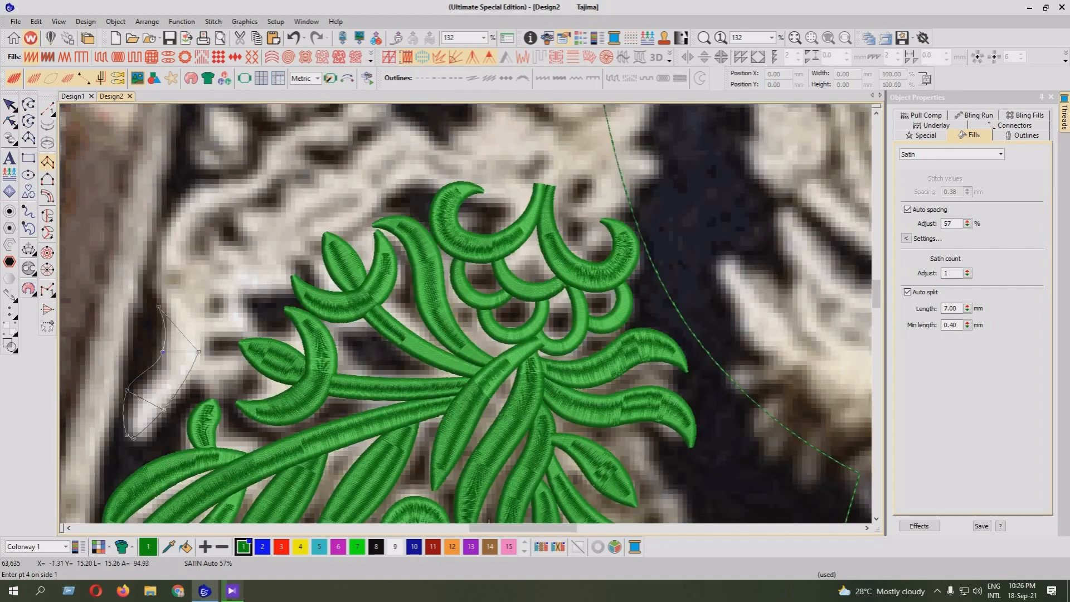
{"action": "left_click", "coordinate": [159, 306]}
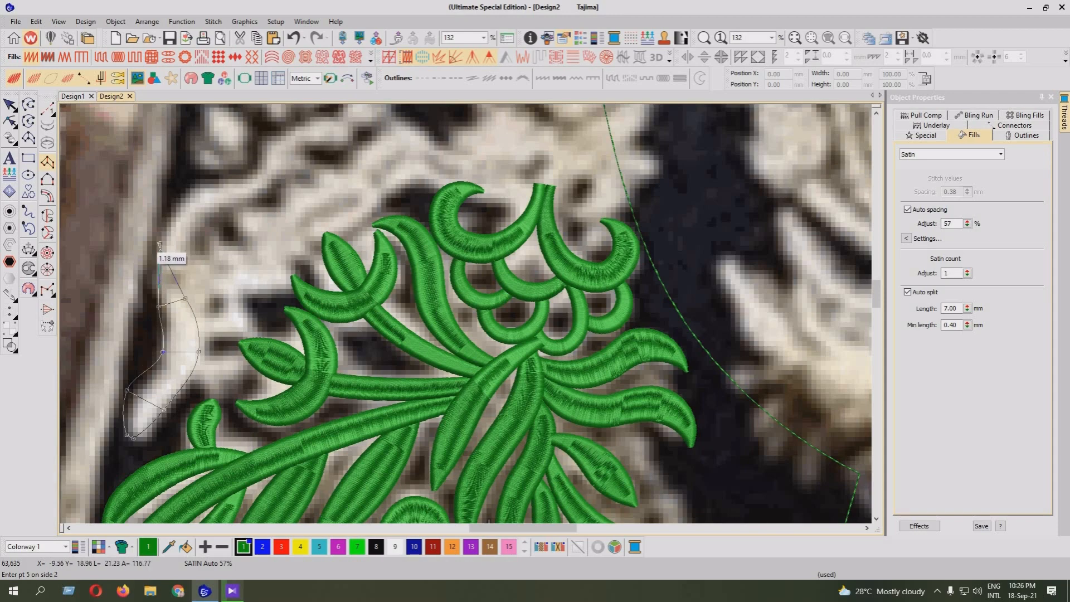
{"action": "left_click", "coordinate": [150, 238]}
{"action": "left_click", "coordinate": [183, 244]}
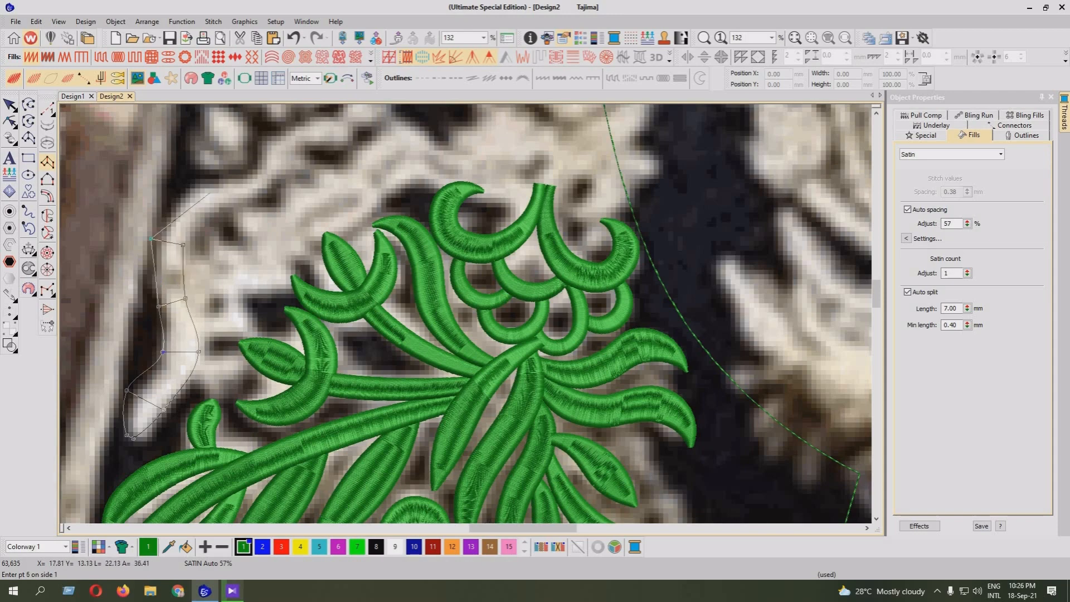
Continue the column's paired edge points around the scroll's outer bend and up its diagonal middle stretch
{"action": "left_click", "coordinate": [217, 182]}
{"action": "left_click", "coordinate": [226, 210]}
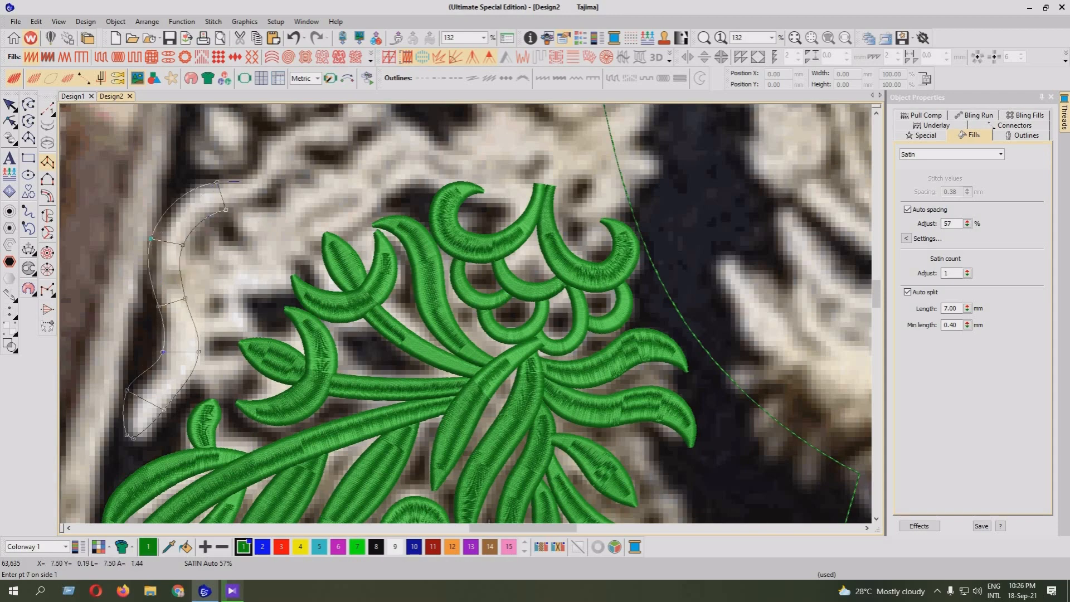
{"action": "left_click", "coordinate": [248, 173]}
{"action": "left_click", "coordinate": [264, 187]}
{"action": "left_click", "coordinate": [275, 134]}
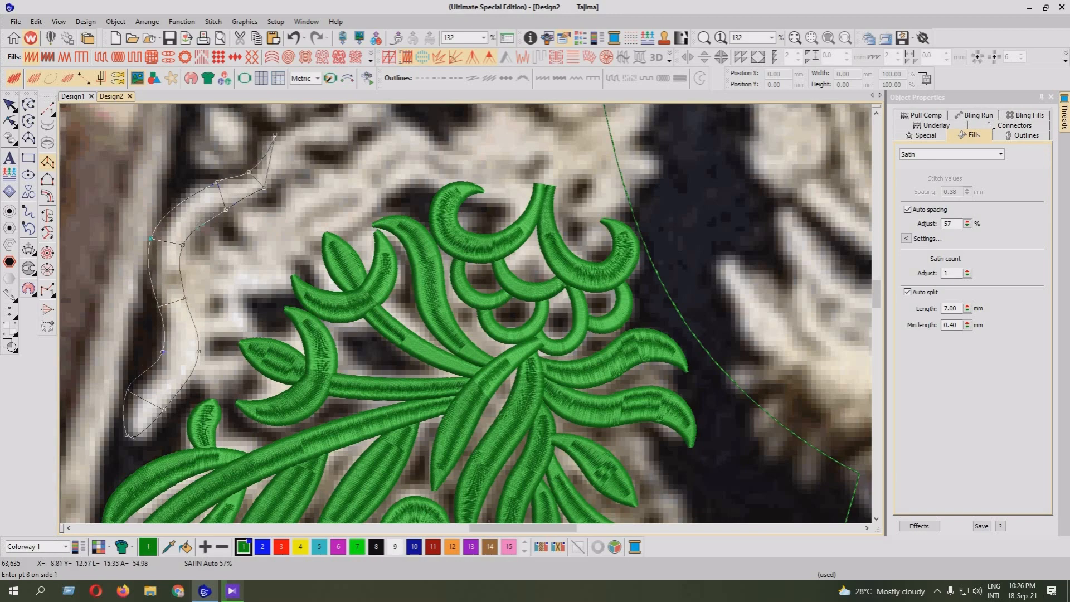
{"action": "left_click", "coordinate": [293, 155]}
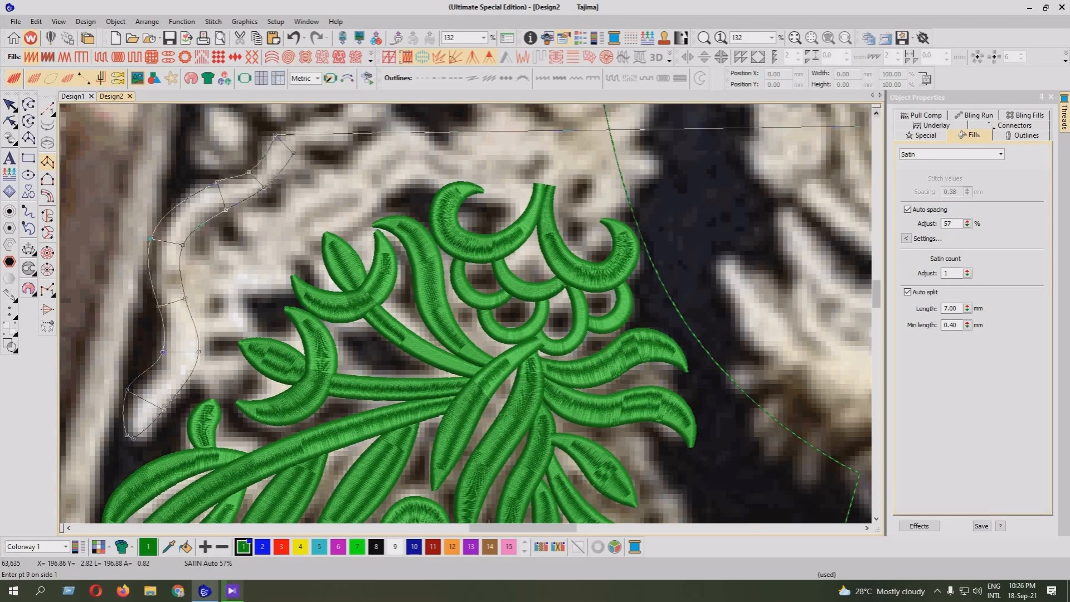
Digitize the remaining paired points over the scroll's notch to its blunt upper end and generate the satin stitches
{"action": "scroll", "coordinate": [852, 128], "scroll_direction": "up", "scroll_amount": 3}
{"action": "scroll", "coordinate": [858, 210], "scroll_direction": "up", "scroll_amount": 4}
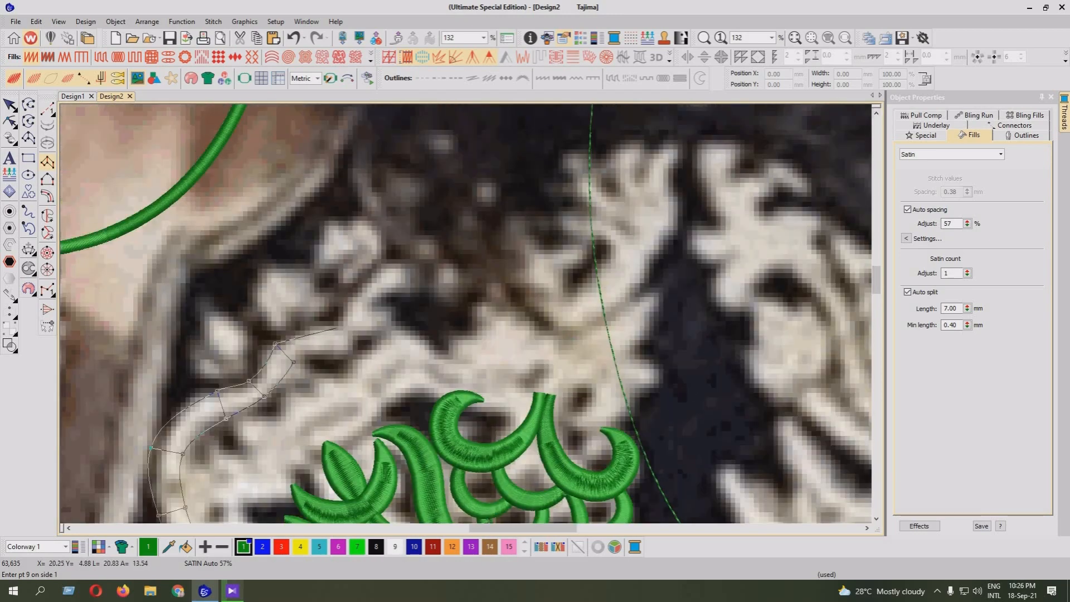
{"action": "left_click", "coordinate": [337, 328]}
{"action": "left_click", "coordinate": [349, 352]}
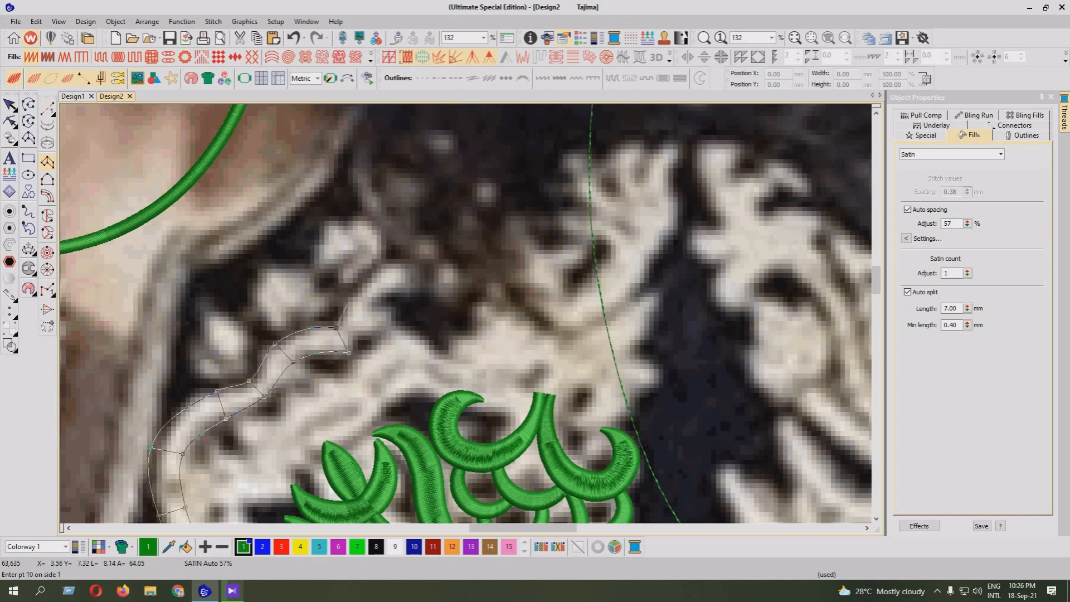
{"action": "left_click", "coordinate": [349, 299]}
{"action": "left_click", "coordinate": [371, 311]}
{"action": "left_click", "coordinate": [426, 266]}
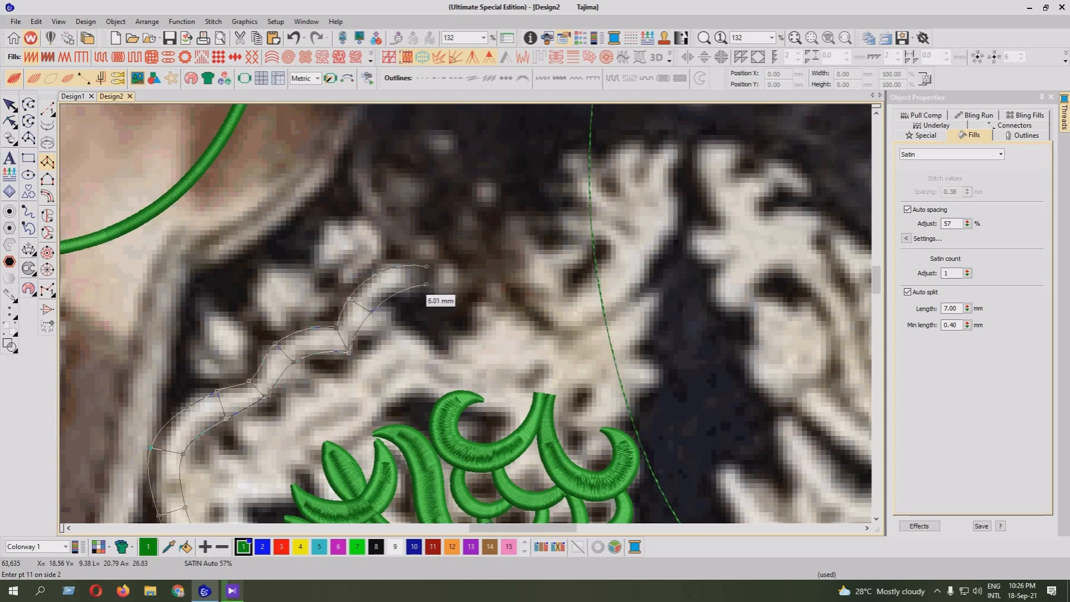
{"action": "left_click", "coordinate": [427, 284]}
{"action": "key", "text": "Return"}
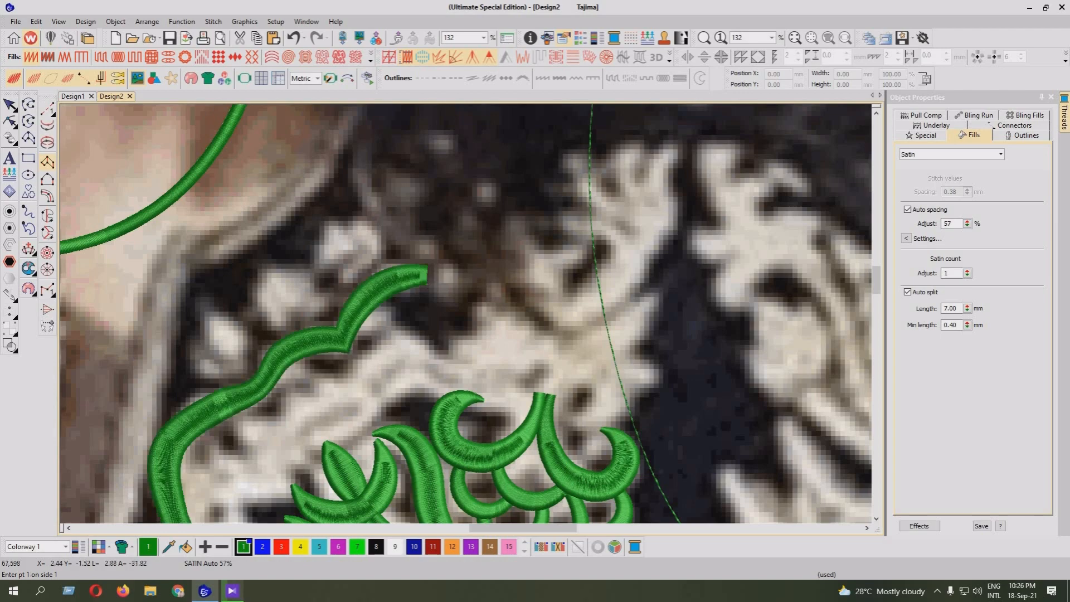
Reshape the new satin column's lower tip, bringing its end points together and pulling the adjacent outer edge inward
{"action": "scroll", "coordinate": [426, 284], "scroll_direction": "down", "scroll_amount": 3}
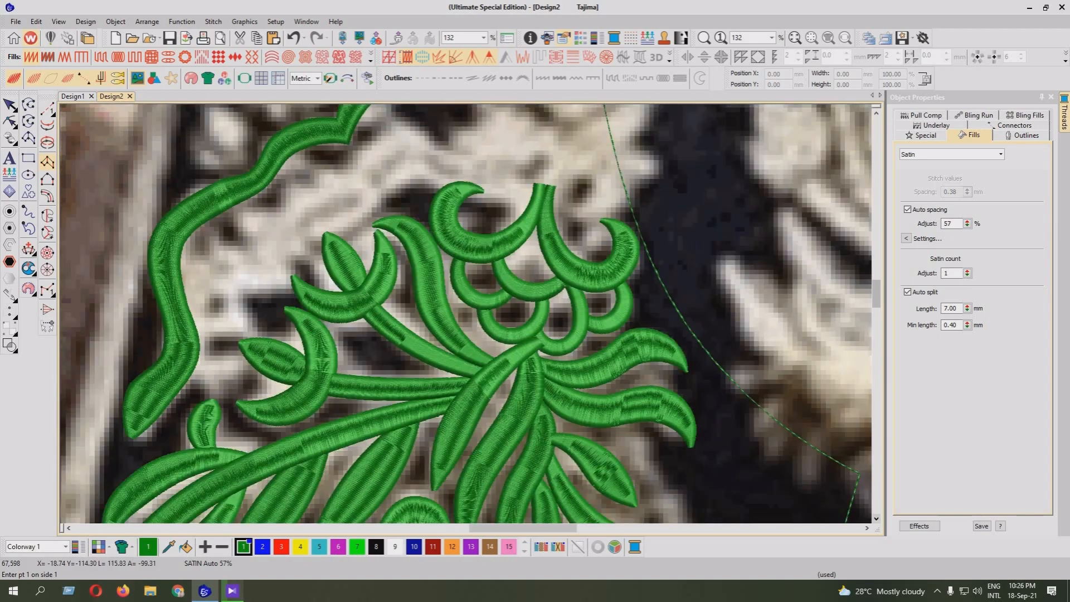
{"action": "key", "text": "Escape"}
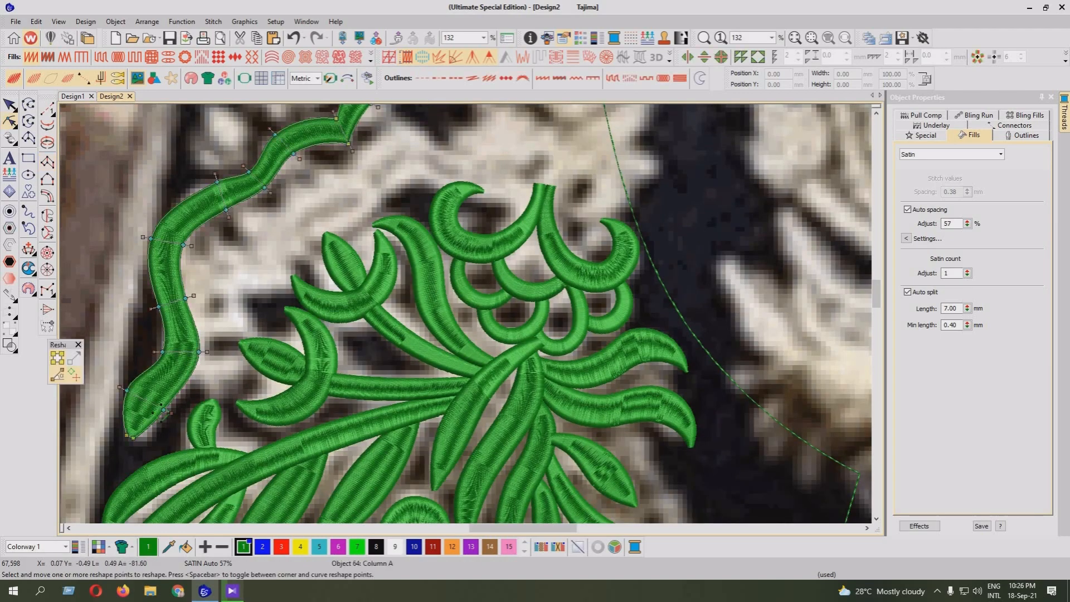
{"action": "left_click", "coordinate": [69, 528]}
{"action": "scroll", "coordinate": [465, 313], "scroll_direction": "down", "scroll_amount": 3}
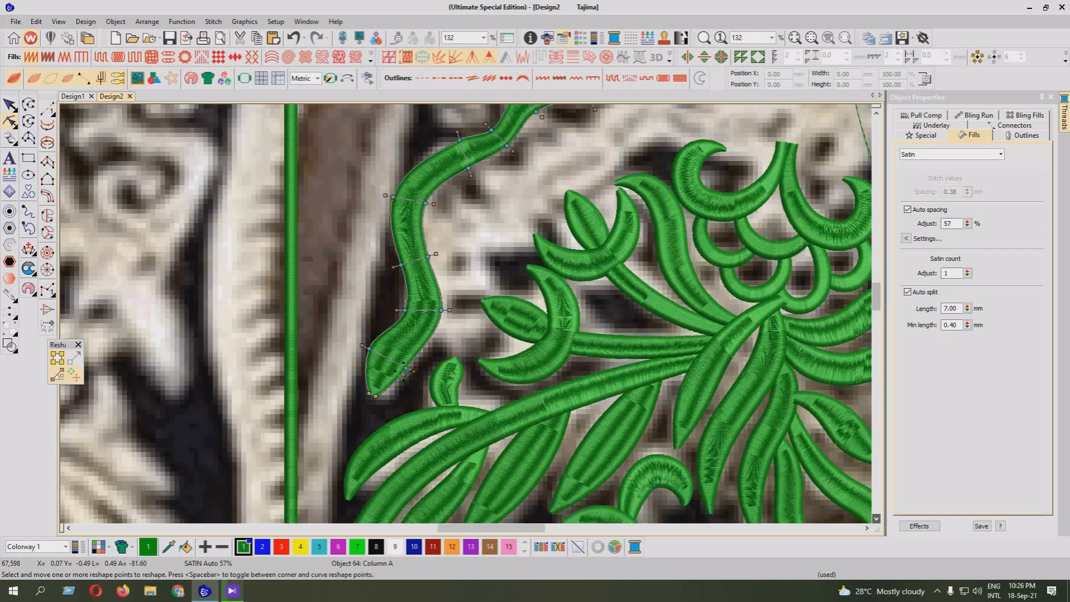
{"action": "key", "text": "z"}
{"action": "left_click_drag", "start_coordinate": [273, 306], "coordinate": [276, 311]}
{"action": "key", "text": "Return"}
{"action": "left_click_drag", "start_coordinate": [272, 216], "coordinate": [287, 217]}
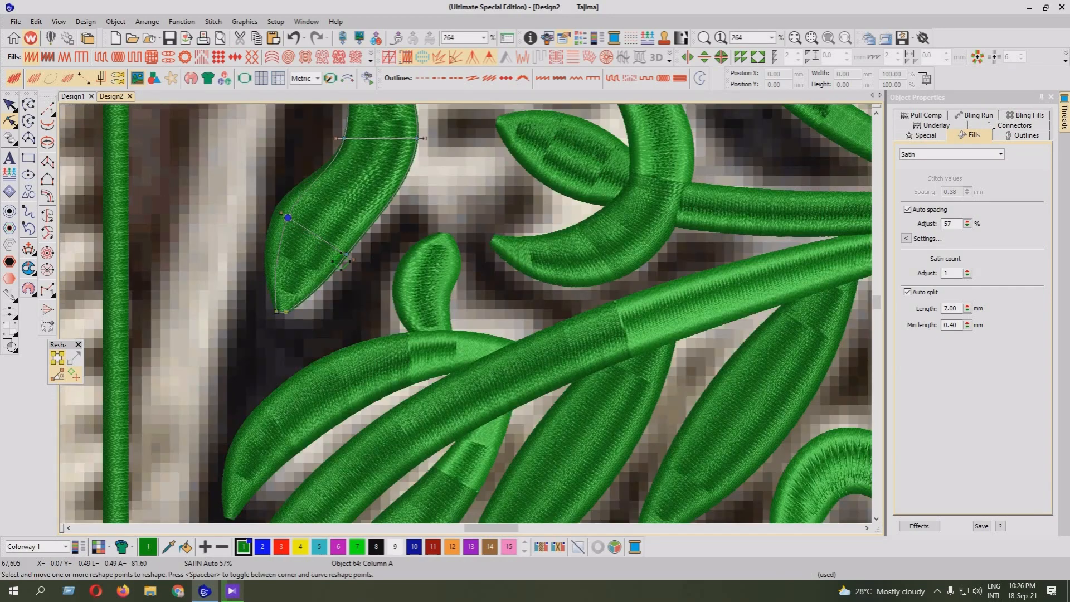
{"action": "key", "text": "Return"}
{"action": "left_click_drag", "start_coordinate": [286, 311], "coordinate": [283, 313]}
{"action": "key", "text": "Return"}
Reshape the column's first bend above the tip on both edges and move the point pair below it outward toward the collar line
{"action": "scroll", "coordinate": [466, 312], "scroll_direction": "up", "scroll_amount": 5}
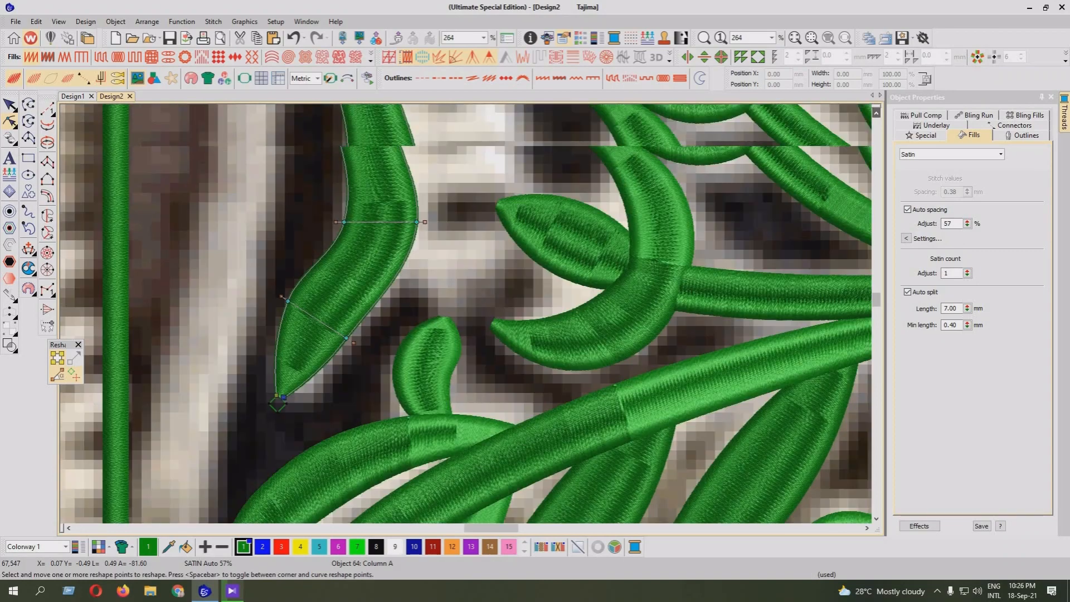
{"action": "left_click_drag", "start_coordinate": [417, 347], "coordinate": [415, 362]}
{"action": "key", "text": "Return"}
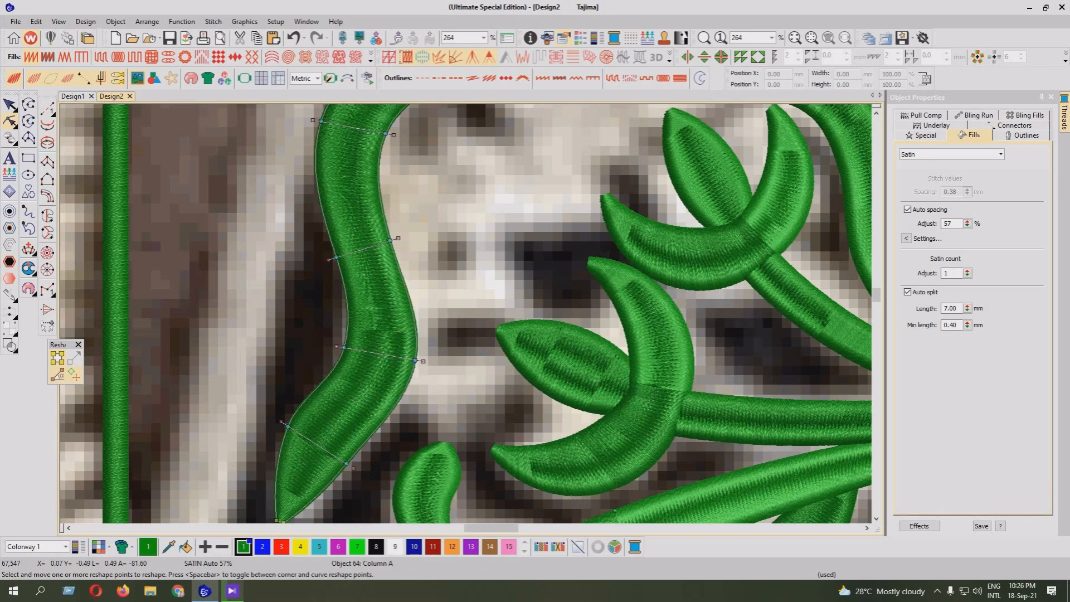
{"action": "left_click_drag", "start_coordinate": [343, 347], "coordinate": [353, 346]}
{"action": "key", "text": "Return"}
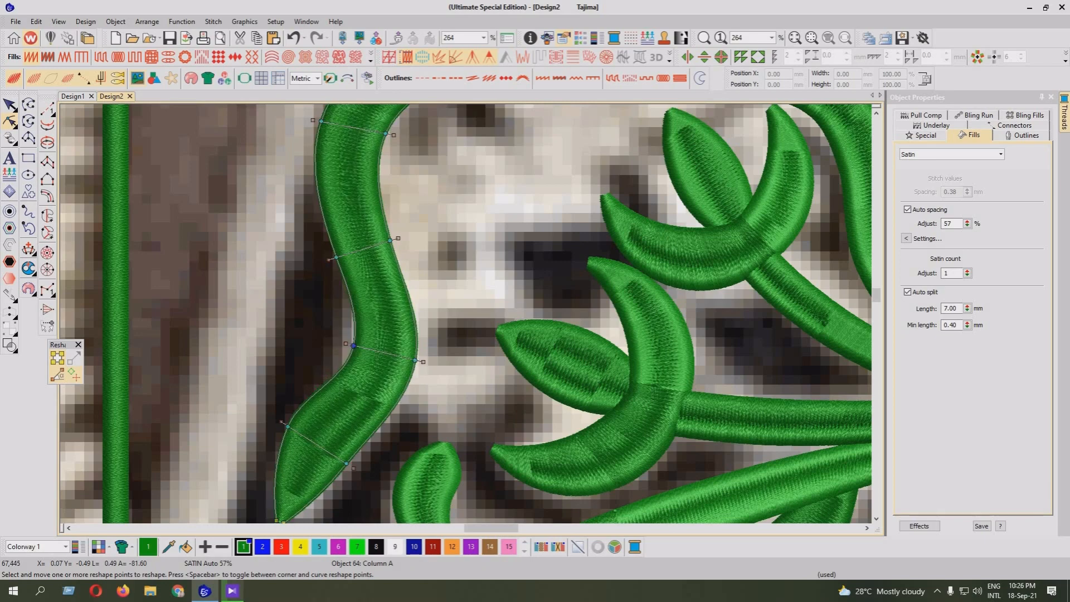
{"action": "left_click_drag", "start_coordinate": [287, 426], "coordinate": [297, 431]}
{"action": "key", "text": "Return"}
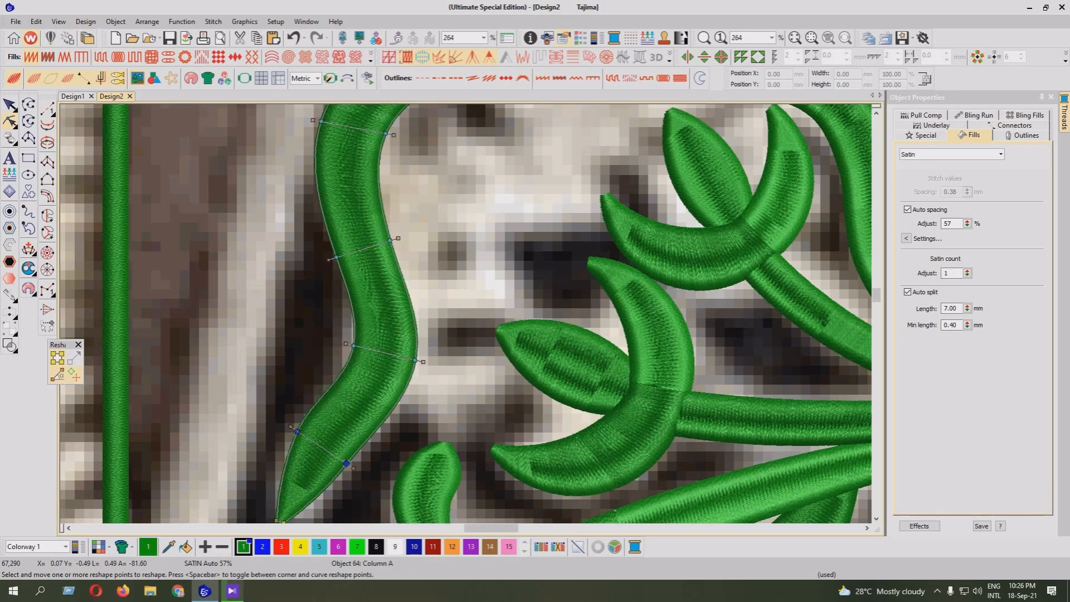
{"action": "left_click_drag", "start_coordinate": [346, 463], "coordinate": [278, 428]}
{"action": "key", "text": "Return"}
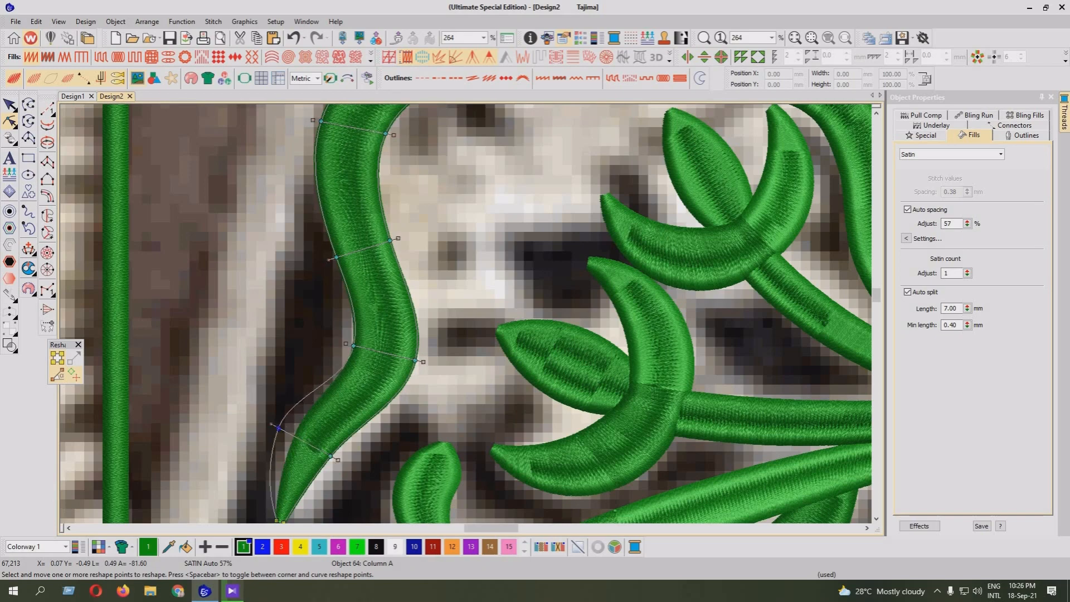
{"action": "key", "text": "Return"}
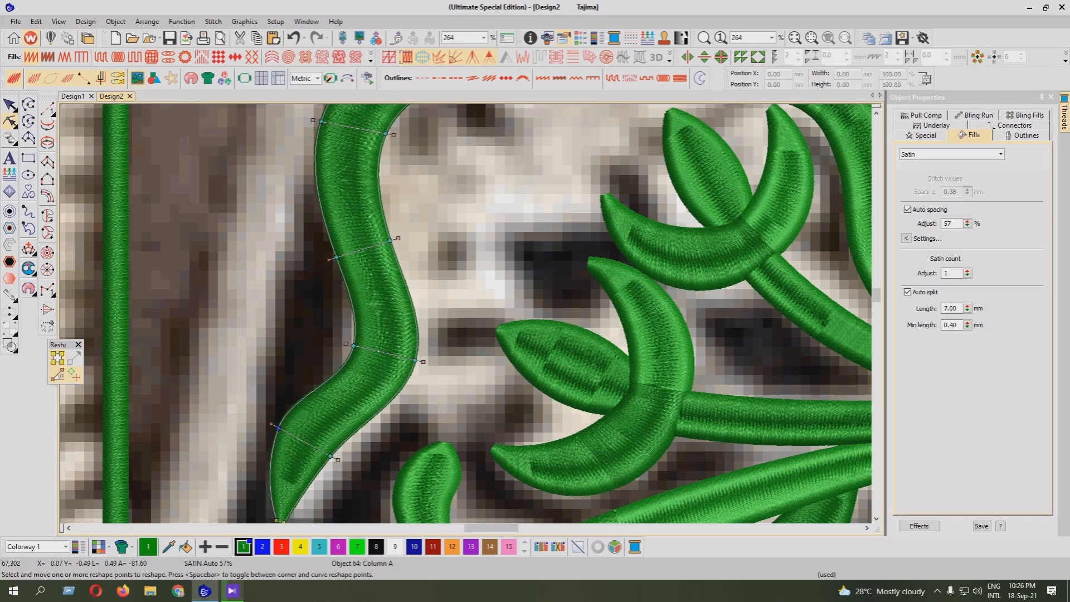
Nudge two outer-edge reshape points outward along the column's lower S-curve to smooth its width
{"action": "left_click", "coordinate": [876, 113]}
{"action": "left_click", "coordinate": [876, 113]}
{"action": "left_click", "coordinate": [876, 113]}
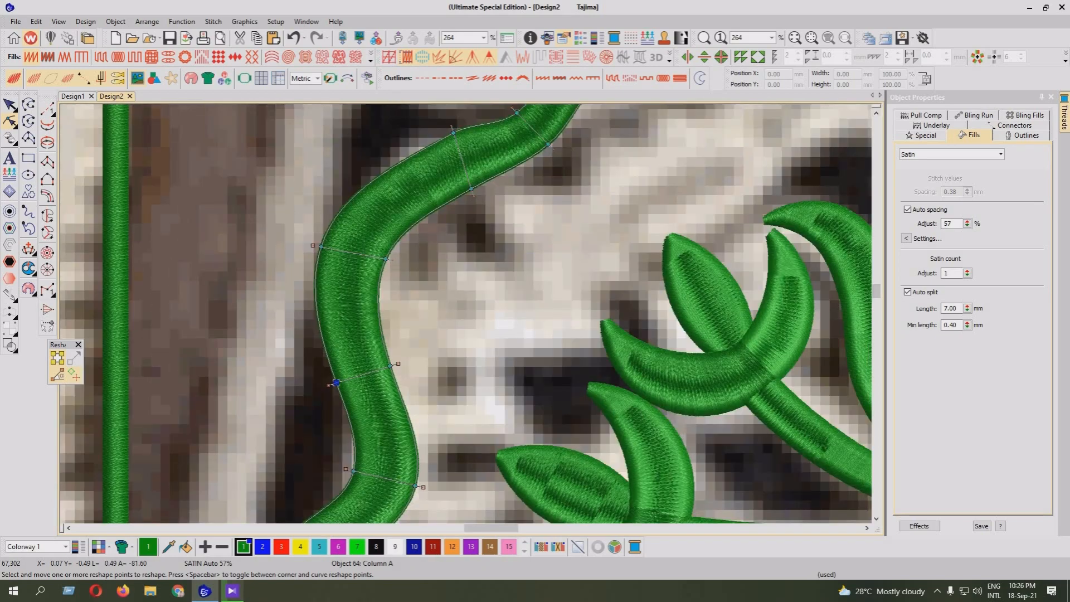
{"action": "left_click_drag", "start_coordinate": [336, 383], "coordinate": [332, 381]}
{"action": "key", "text": "Return"}
{"action": "left_click_drag", "start_coordinate": [353, 471], "coordinate": [349, 473]}
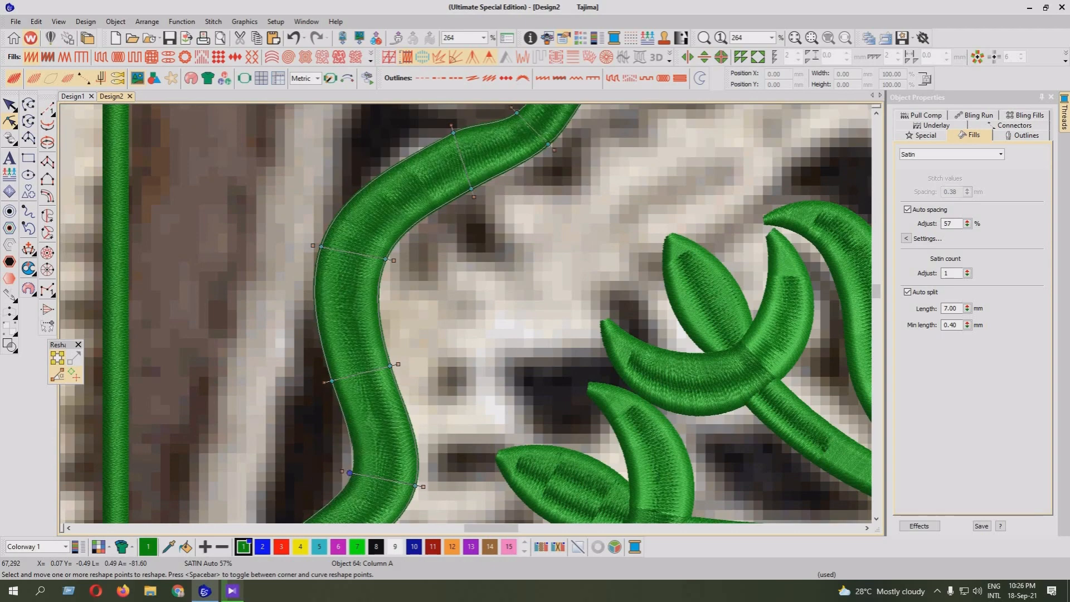
{"action": "key", "text": "Return"}
Move two inner-edge reshape points outward on the column's diagonal stretch to widen it over the artwork
{"action": "left_click", "coordinate": [876, 113]}
{"action": "left_click", "coordinate": [876, 113]}
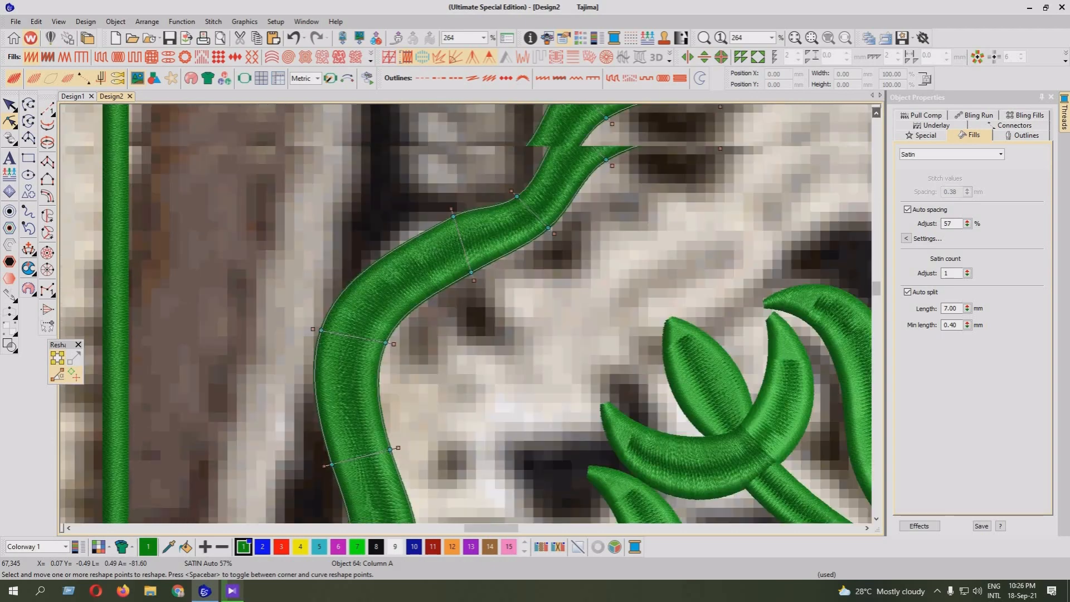
{"action": "left_click", "coordinate": [876, 113]}
{"action": "left_click", "coordinate": [876, 113]}
{"action": "left_click", "coordinate": [875, 113]}
{"action": "left_click", "coordinate": [876, 113]}
{"action": "left_click", "coordinate": [548, 395]}
{"action": "left_click_drag", "start_coordinate": [548, 395], "coordinate": [553, 416]}
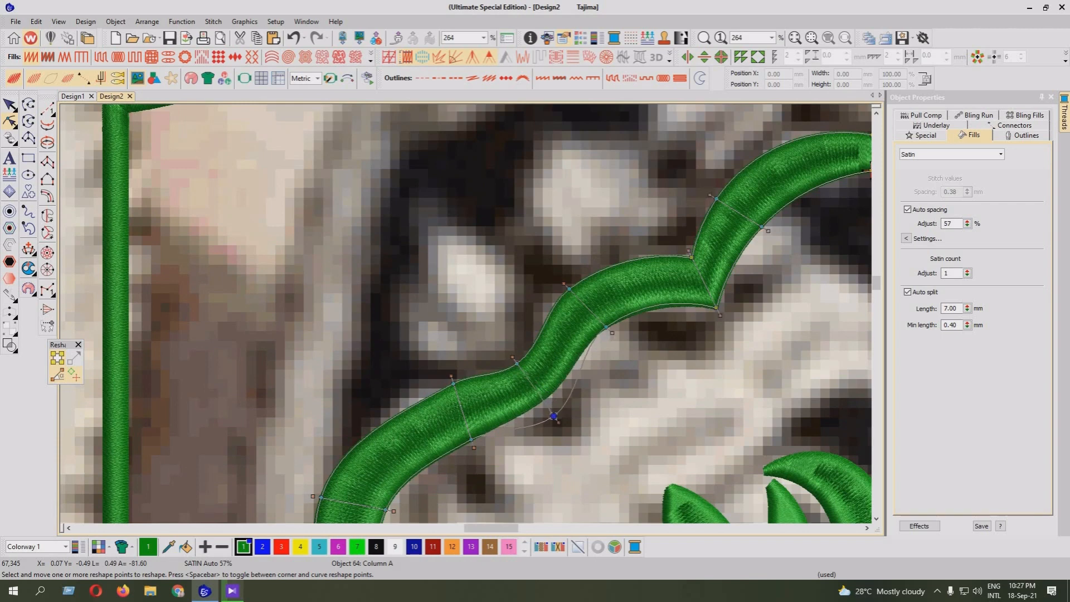
{"action": "key", "text": "Return"}
{"action": "left_click_drag", "start_coordinate": [471, 440], "coordinate": [472, 445]}
{"action": "key", "text": "Return"}
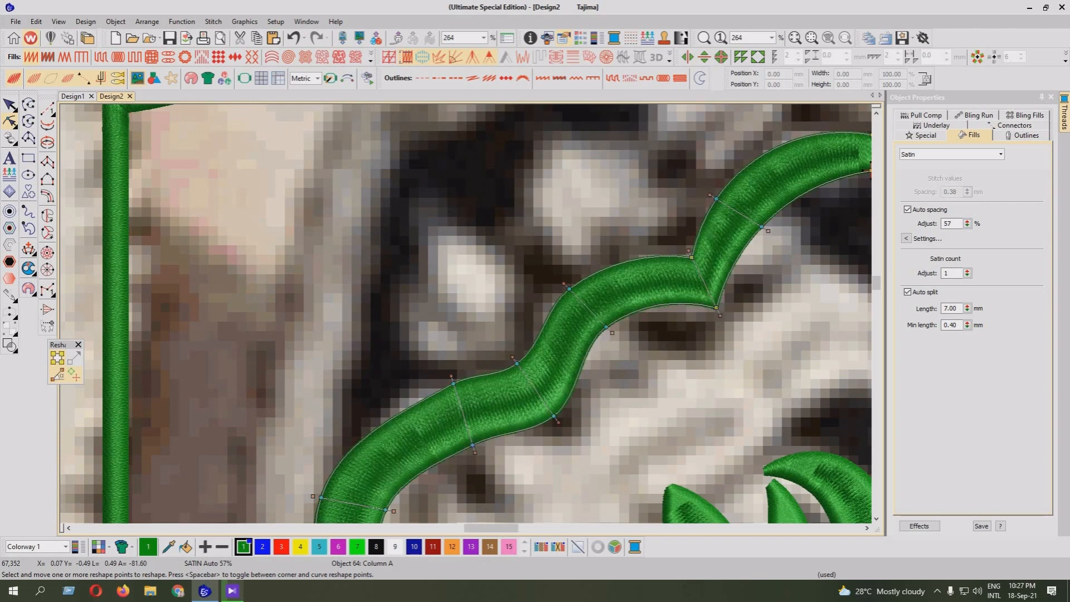
Add a reshape point pair on the column's diagonal stretch and adjust both edges to smooth the curve
{"action": "left_click_drag", "start_coordinate": [453, 384], "coordinate": [405, 413]}
{"action": "key", "text": "Return"}
{"action": "right_click", "coordinate": [405, 415]}
{"action": "key", "text": "Return"}
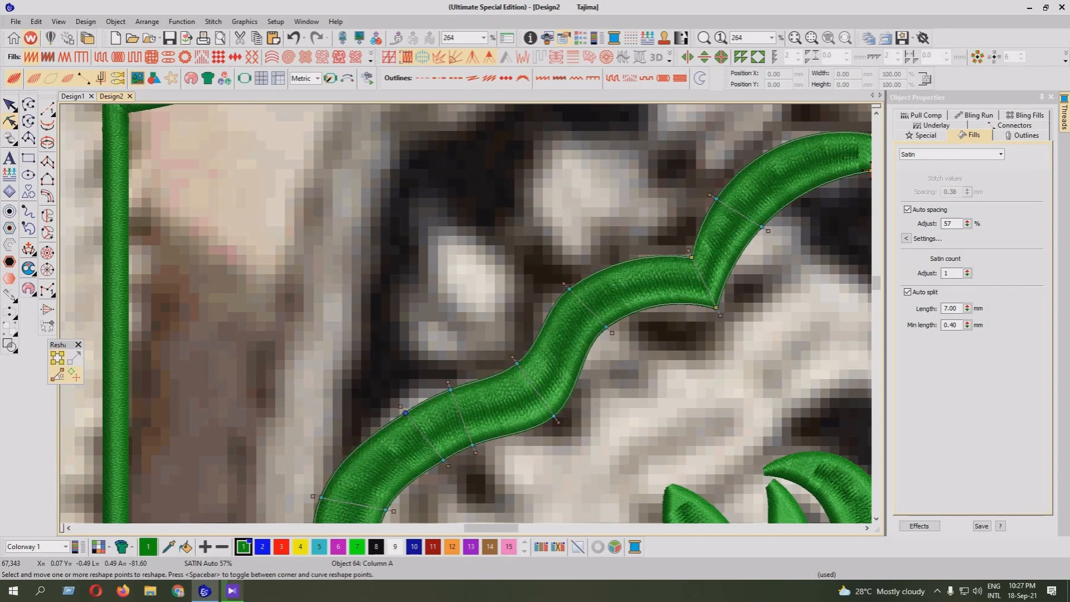
{"action": "left_click_drag", "start_coordinate": [444, 460], "coordinate": [440, 465]}
{"action": "key", "text": "Return"}
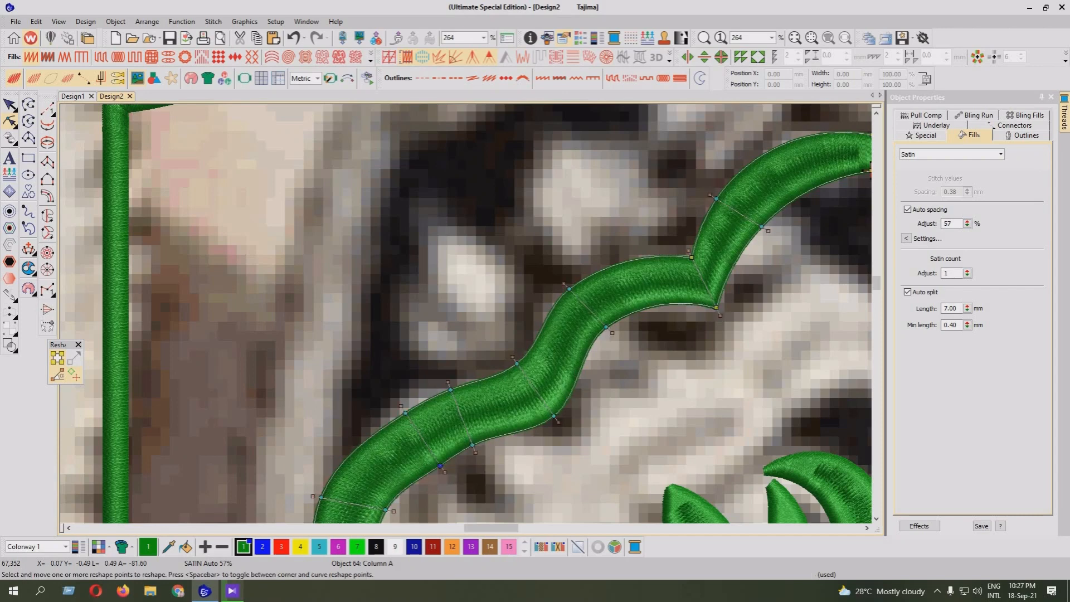
Adjust the inner and outer reshape points at the start of the arch below the notch to widen the column
{"action": "left_click_drag", "start_coordinate": [606, 327], "coordinate": [609, 335]}
{"action": "key", "text": "Return"}
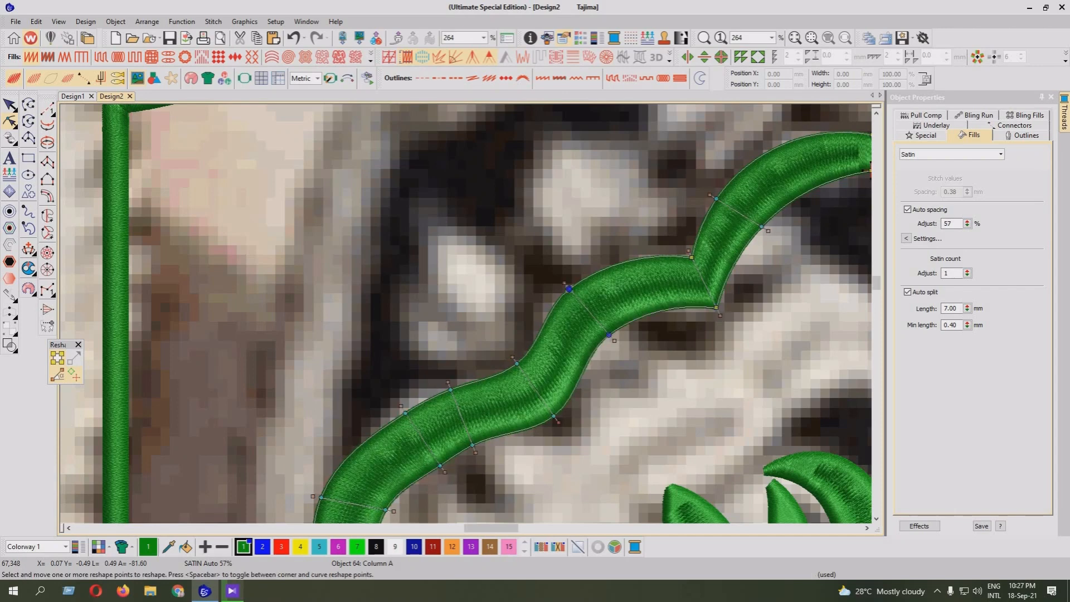
{"action": "left_click_drag", "start_coordinate": [569, 288], "coordinate": [577, 282]}
{"action": "key", "text": "Return"}
{"action": "left_click", "coordinate": [866, 528]}
{"action": "left_click", "coordinate": [866, 528]}
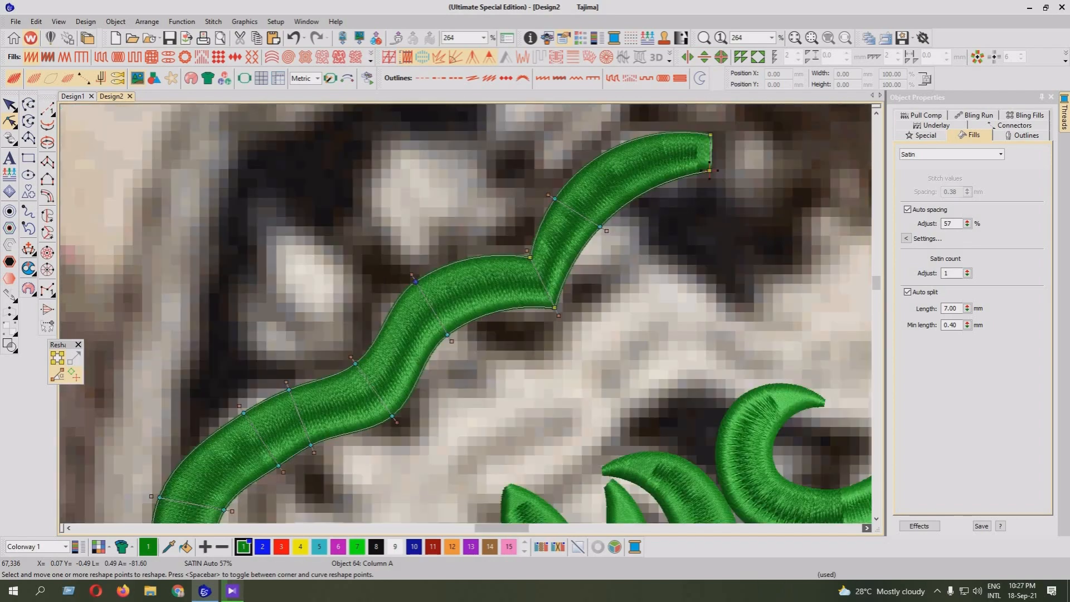
{"action": "scroll", "coordinate": [471, 314], "scroll_direction": "up", "scroll_amount": 2}
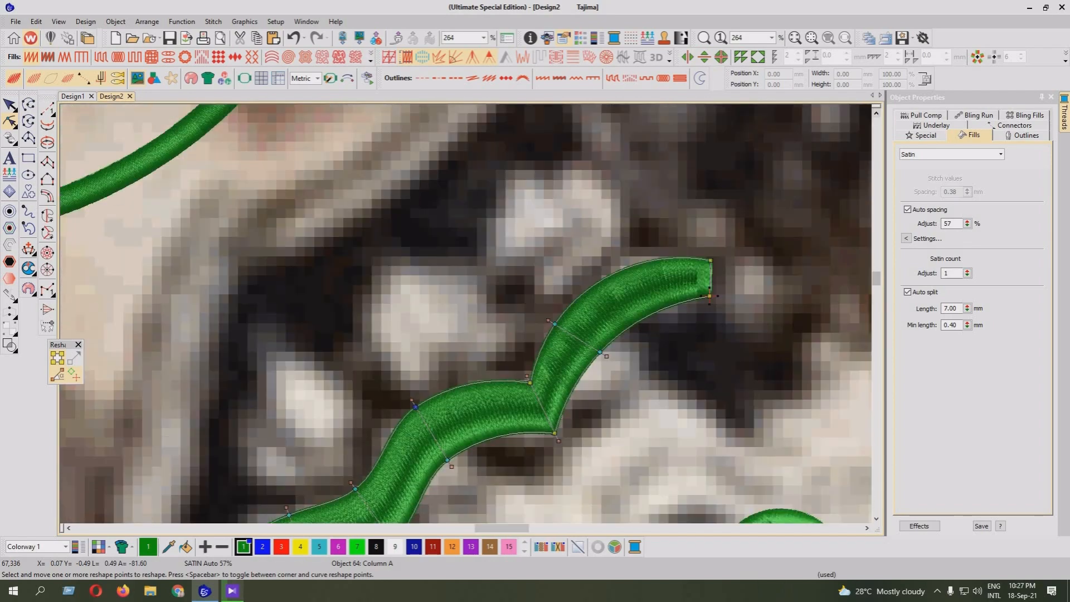
Taper the scroll column's free end to a point and adjust both edges' reshape points back to the notch to smooth the last arch
{"action": "left_click_drag", "start_coordinate": [710, 296], "coordinate": [686, 315]}
{"action": "key", "text": "Return"}
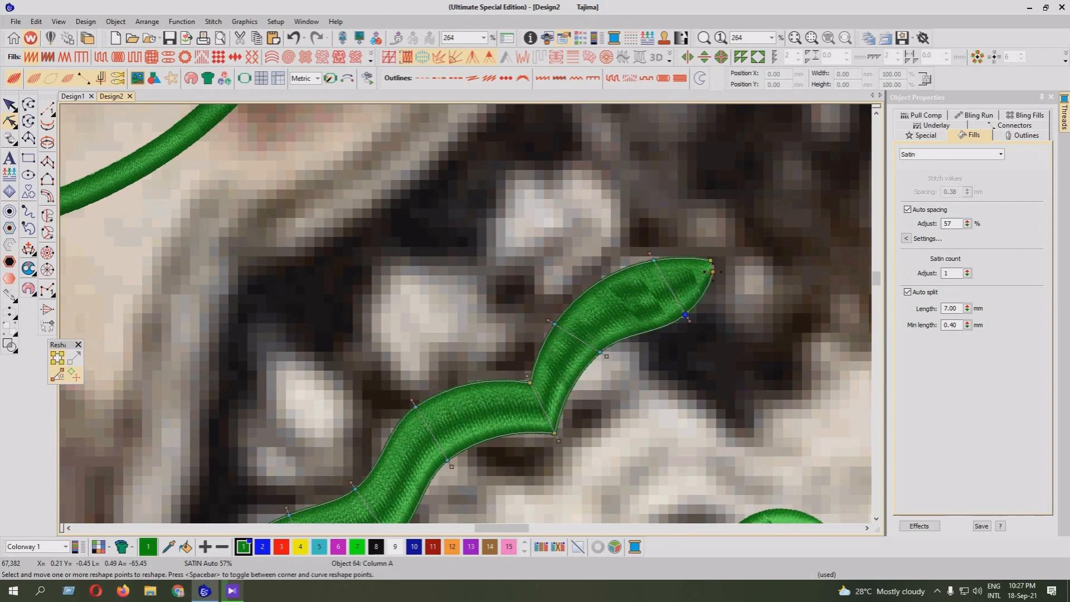
{"action": "left_click_drag", "start_coordinate": [654, 260], "coordinate": [660, 253]}
{"action": "left_click_drag", "start_coordinate": [600, 352], "coordinate": [592, 368]}
{"action": "left_click_drag", "start_coordinate": [549, 320], "coordinate": [555, 314]}
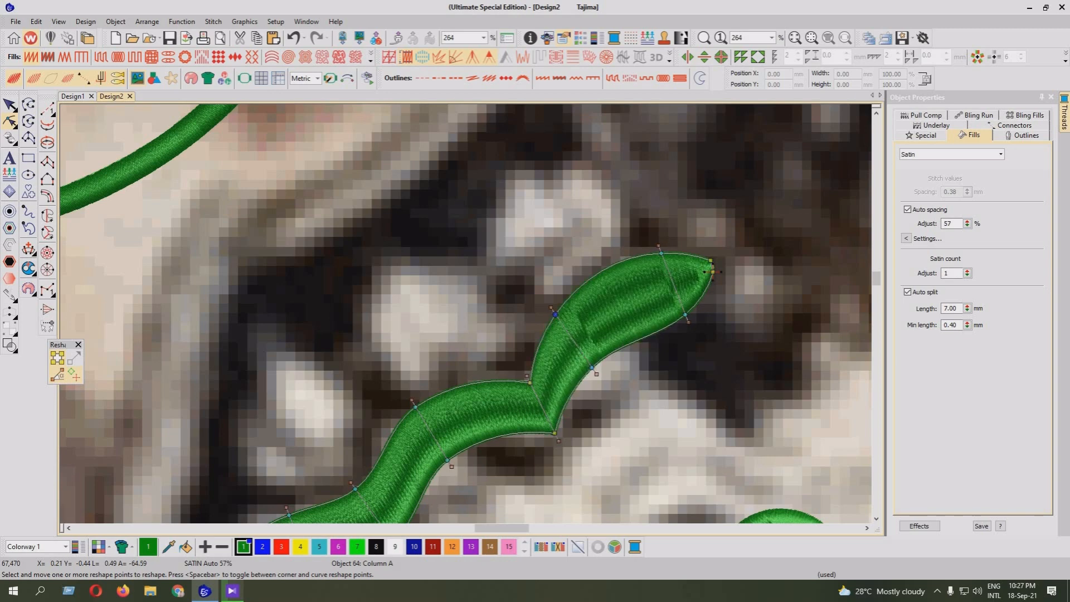
{"action": "left_click_drag", "start_coordinate": [530, 382], "coordinate": [527, 379]}
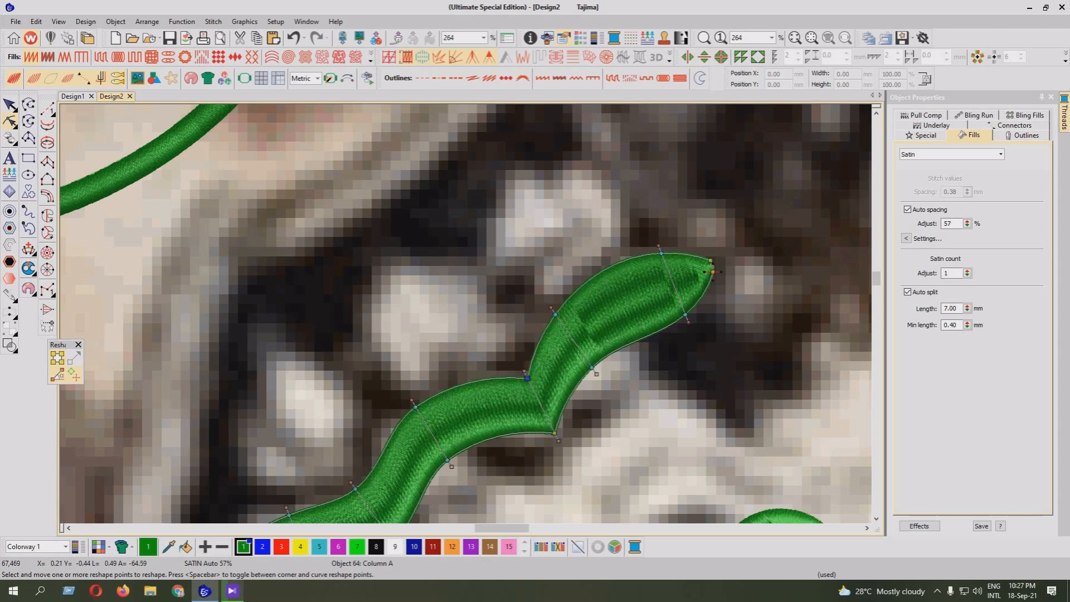
{"action": "left_click_drag", "start_coordinate": [686, 315], "coordinate": [684, 297]}
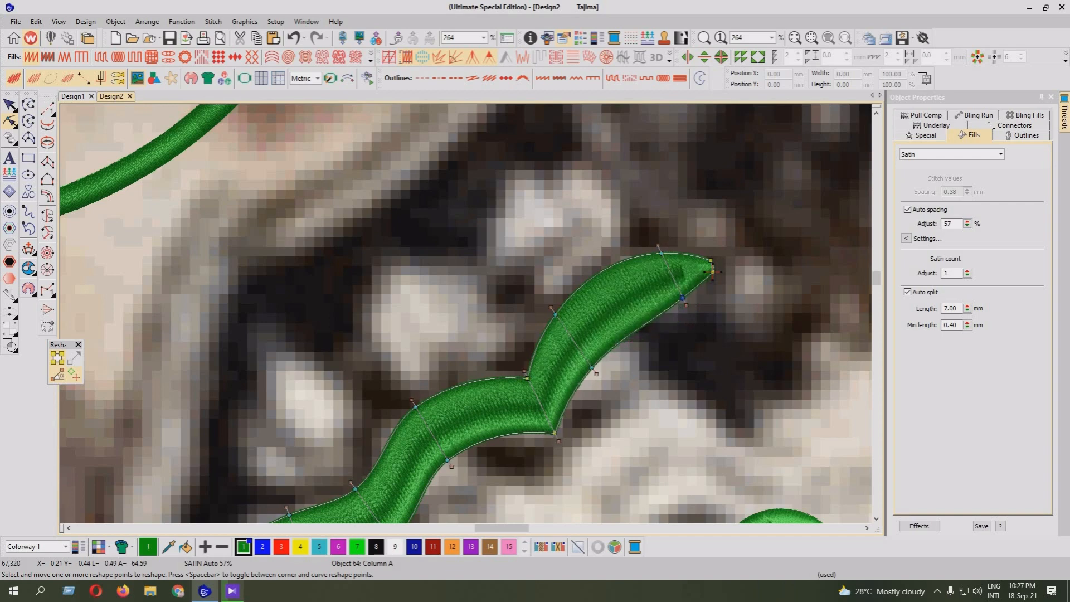
Leave reshaping and examine the scroll column against the whole jacket design and its neighbouring motifs
{"action": "key", "text": "shift+z"}
{"action": "key", "text": "Escape"}
{"action": "key", "text": "shift+z"}
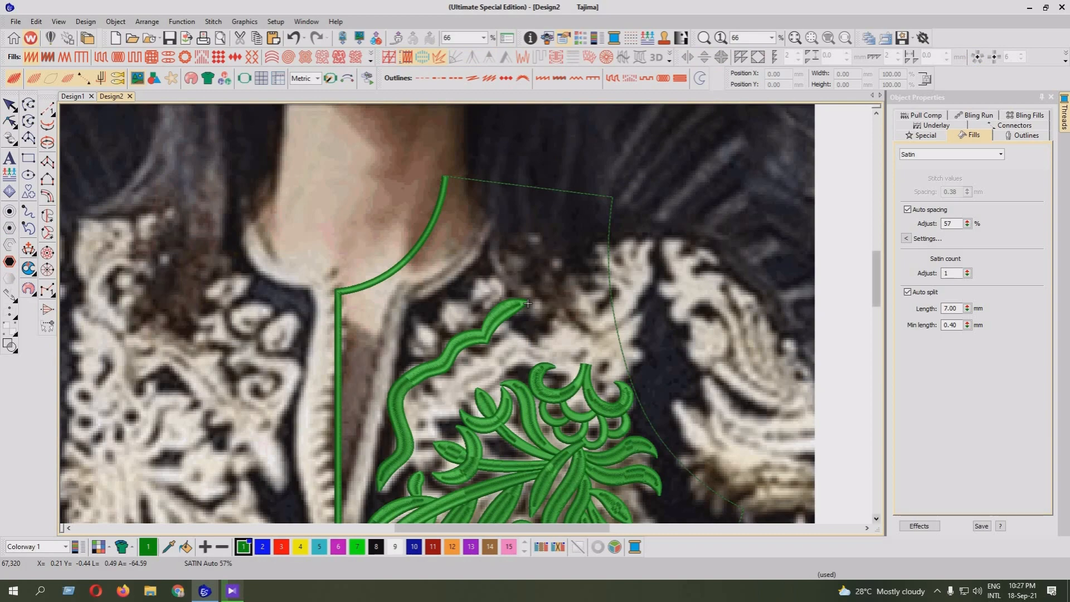
{"action": "scroll", "coordinate": [471, 313], "scroll_direction": "down", "scroll_amount": 3}
{"action": "key", "text": "shift+z"}
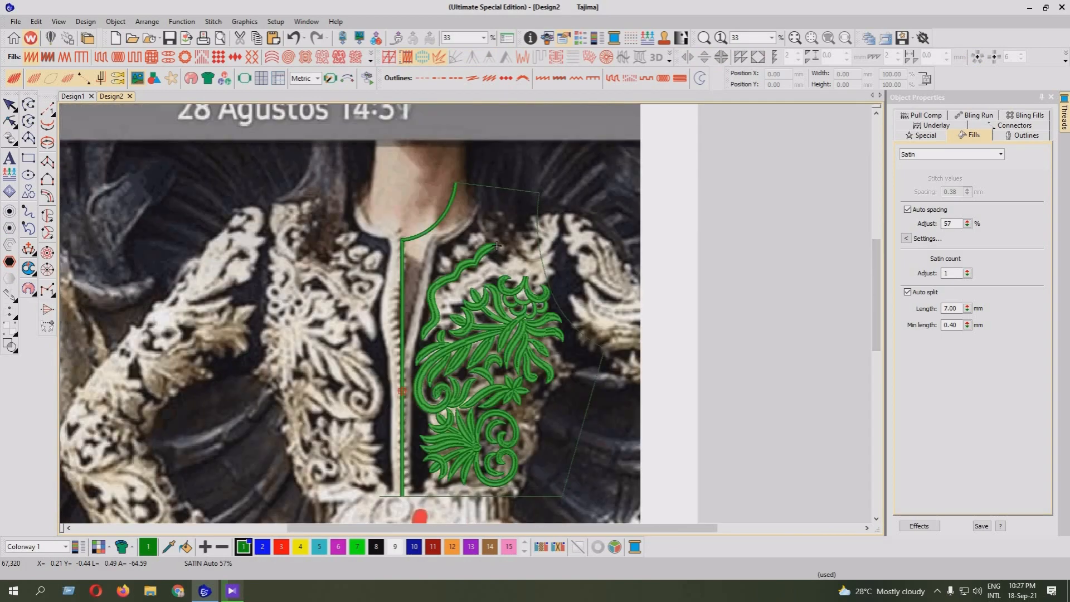
{"action": "key", "text": "z"}
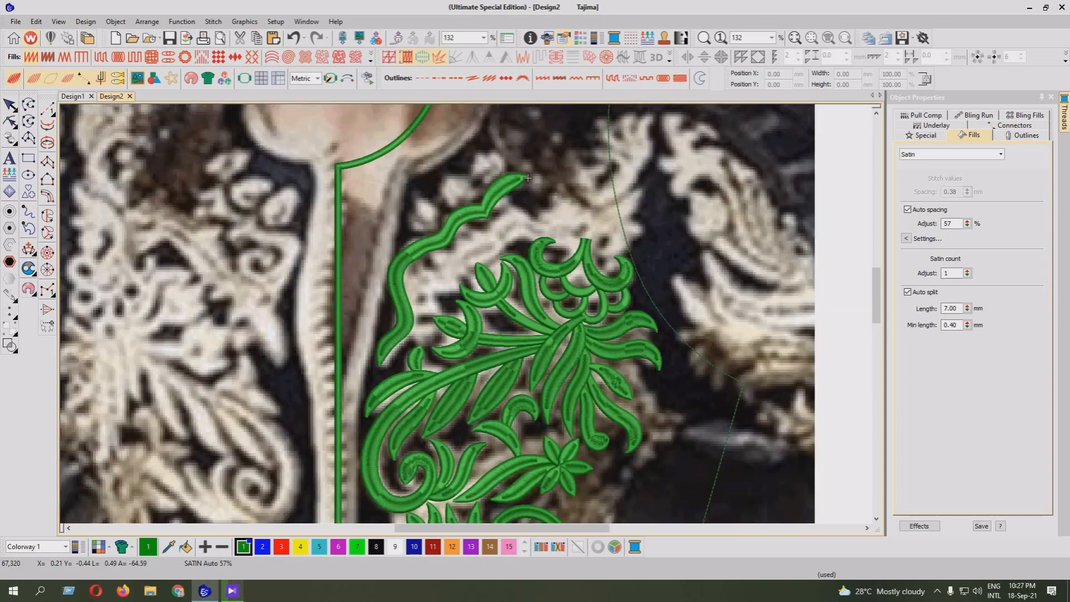
{"action": "scroll", "coordinate": [557, 156], "scroll_direction": "up", "scroll_amount": 1}
{"action": "key", "text": "z"}
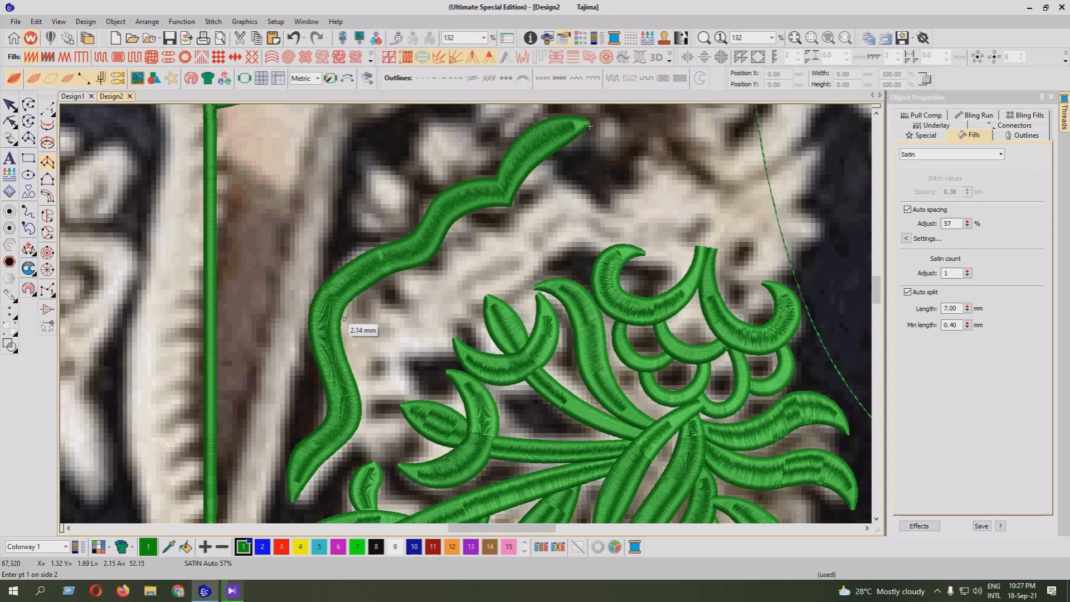
{"action": "left_click", "coordinate": [384, 335]}
{"action": "left_click", "coordinate": [397, 313]}
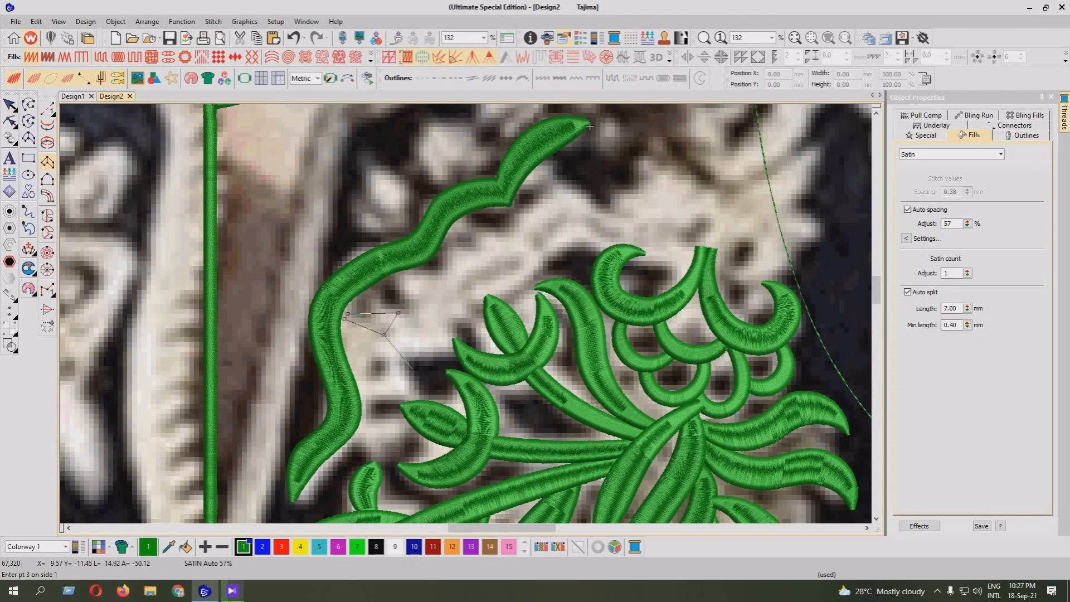
{"action": "key", "text": "Escape"}
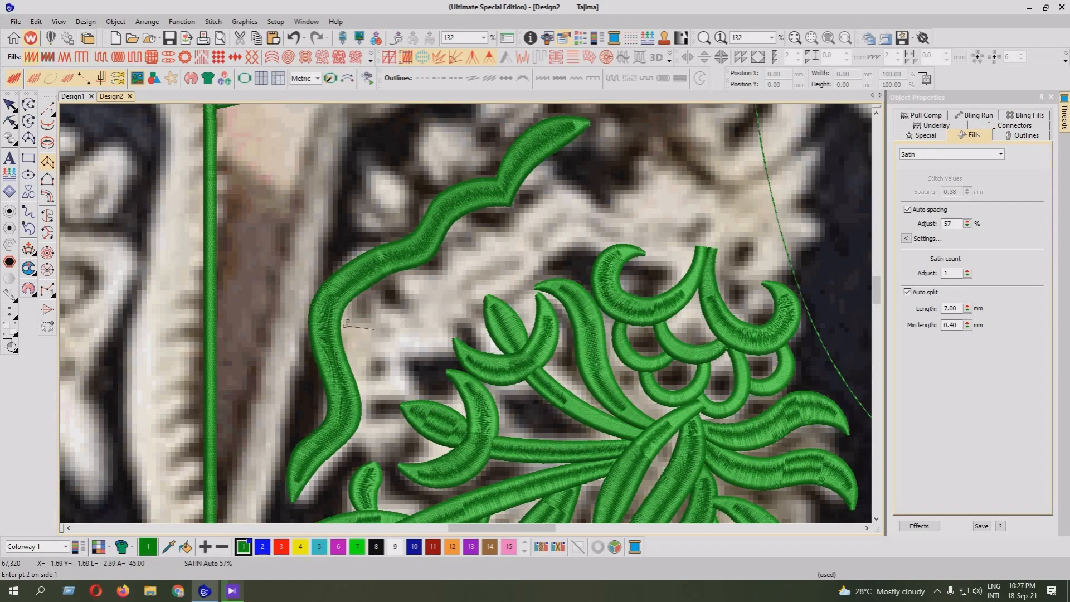
Digitize a curved Column A crescent from the scroll column's inner bend, following the pale stripe in the photo
{"action": "left_click", "coordinate": [396, 329]}
{"action": "left_click", "coordinate": [446, 327]}
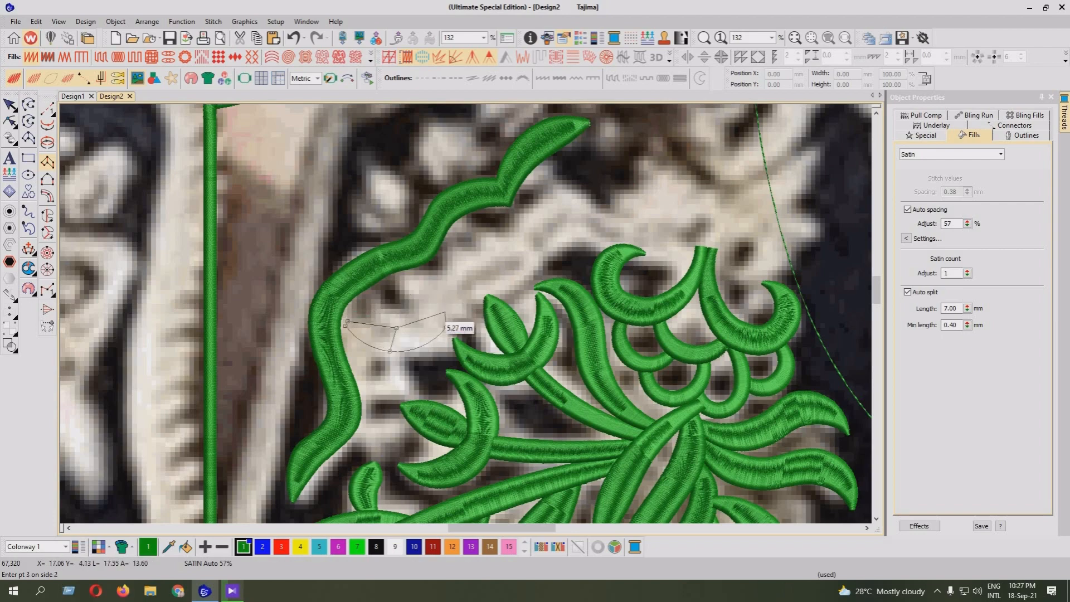
{"action": "left_click", "coordinate": [440, 311]}
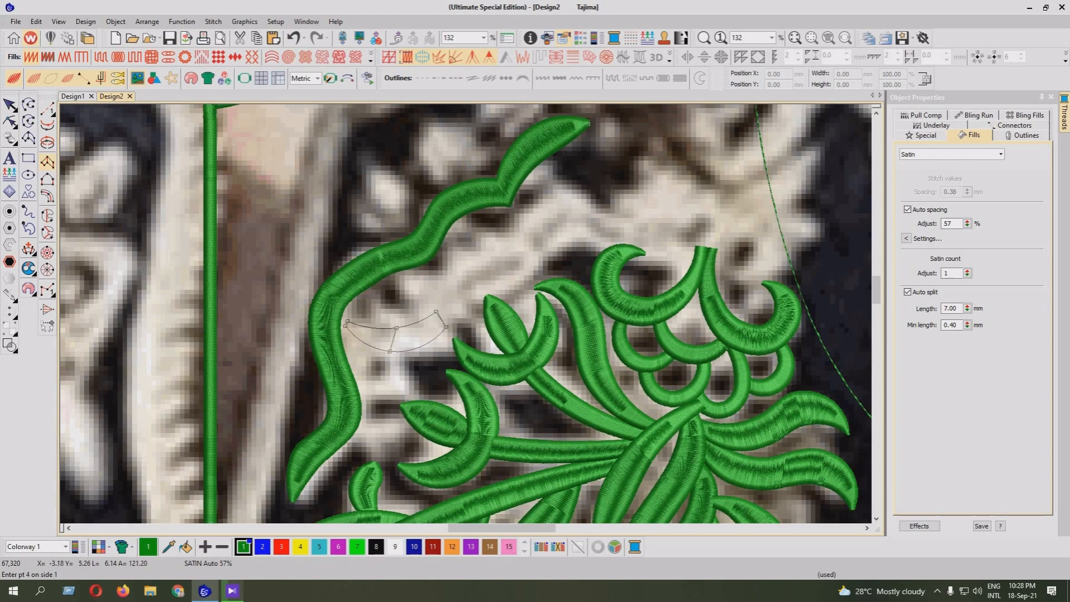
{"action": "key", "text": "Return"}
{"action": "key", "text": "z"}
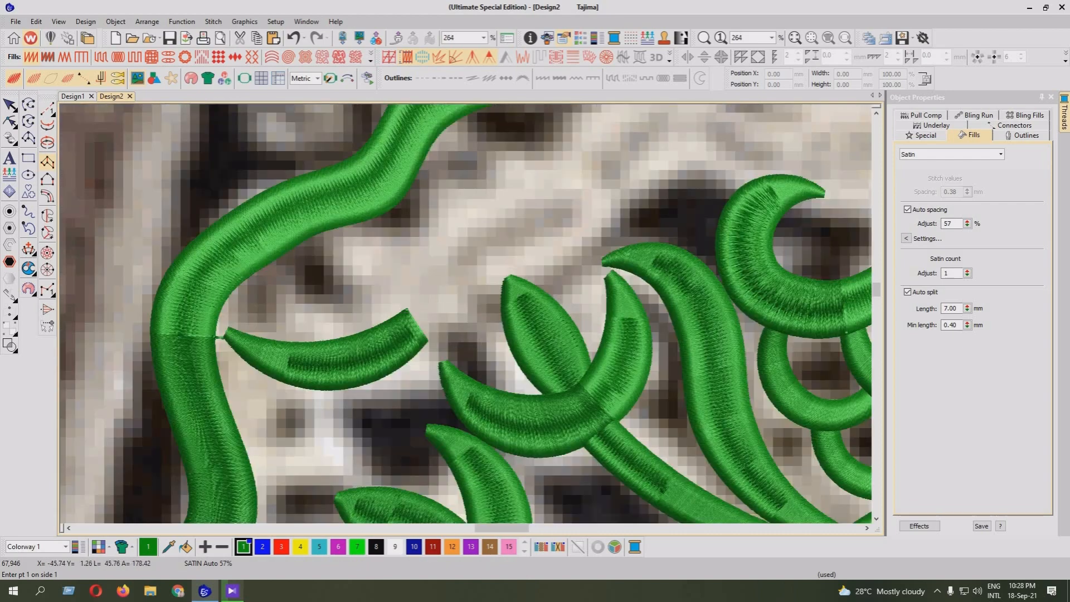
Reshape the crescent by widening its middle and raising both points of its blunt end for a tighter upward curve
{"action": "key", "text": "h"}
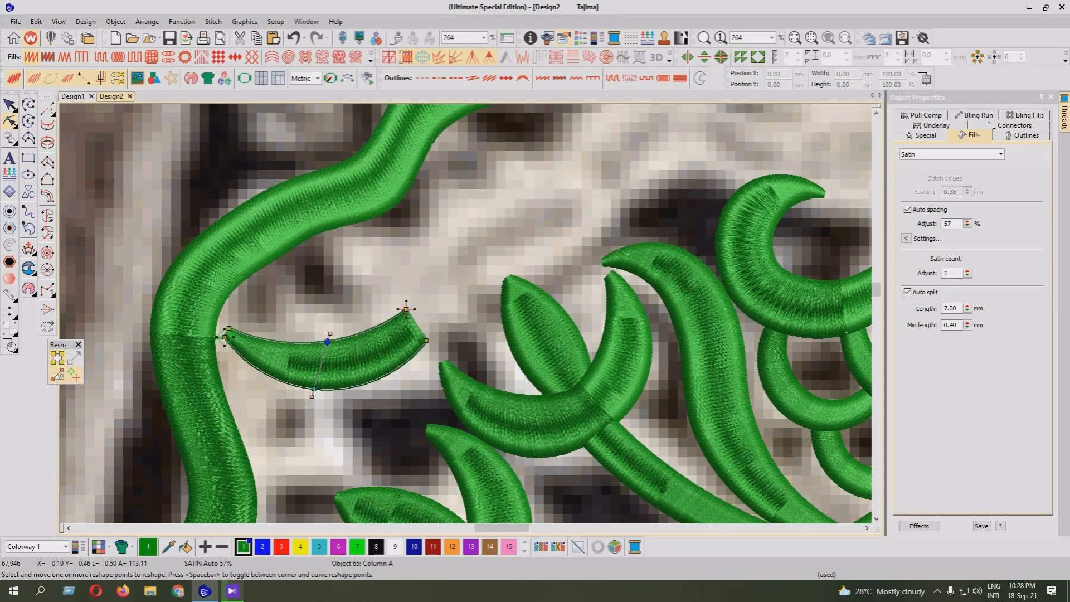
{"action": "left_click_drag", "start_coordinate": [327, 342], "coordinate": [313, 342]}
{"action": "left_click_drag", "start_coordinate": [314, 388], "coordinate": [316, 398]}
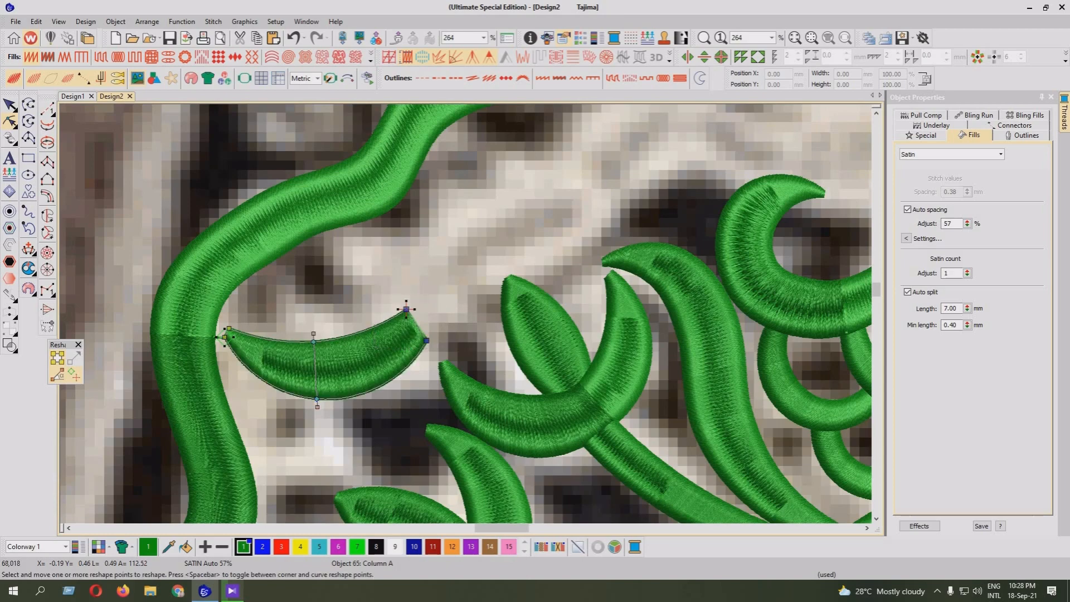
{"action": "mouse_move", "coordinate": [406, 308]}
{"action": "left_mouse_down"}
{"action": "mouse_move", "coordinate": [398, 289]}
{"action": "mouse_move", "coordinate": [406, 308]}
{"action": "left_mouse_up"}
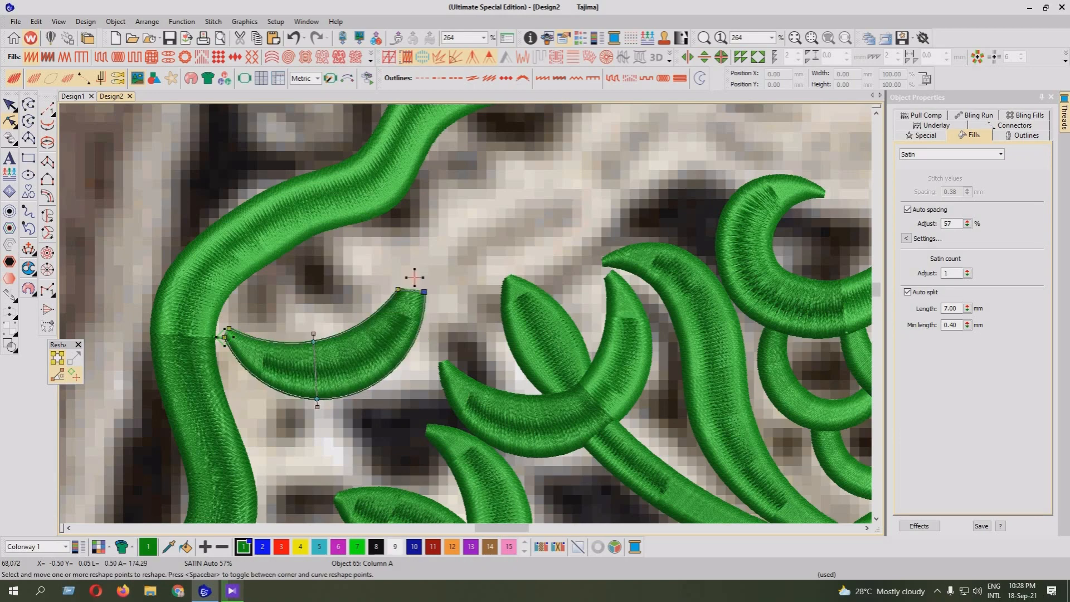
{"action": "left_click_drag", "start_coordinate": [398, 289], "coordinate": [390, 285]}
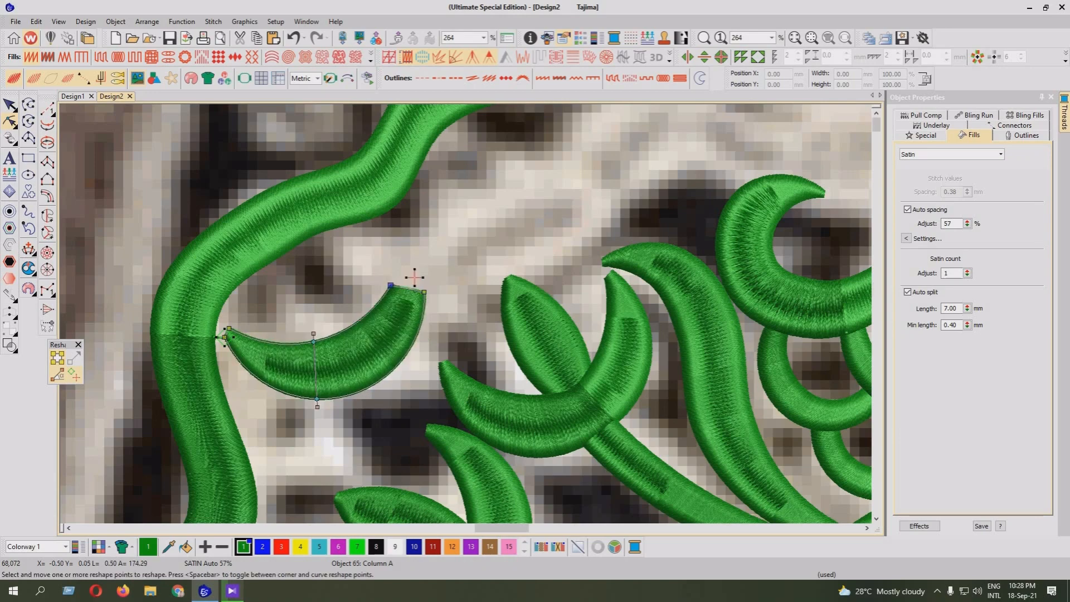
{"action": "key", "text": "Escape"}
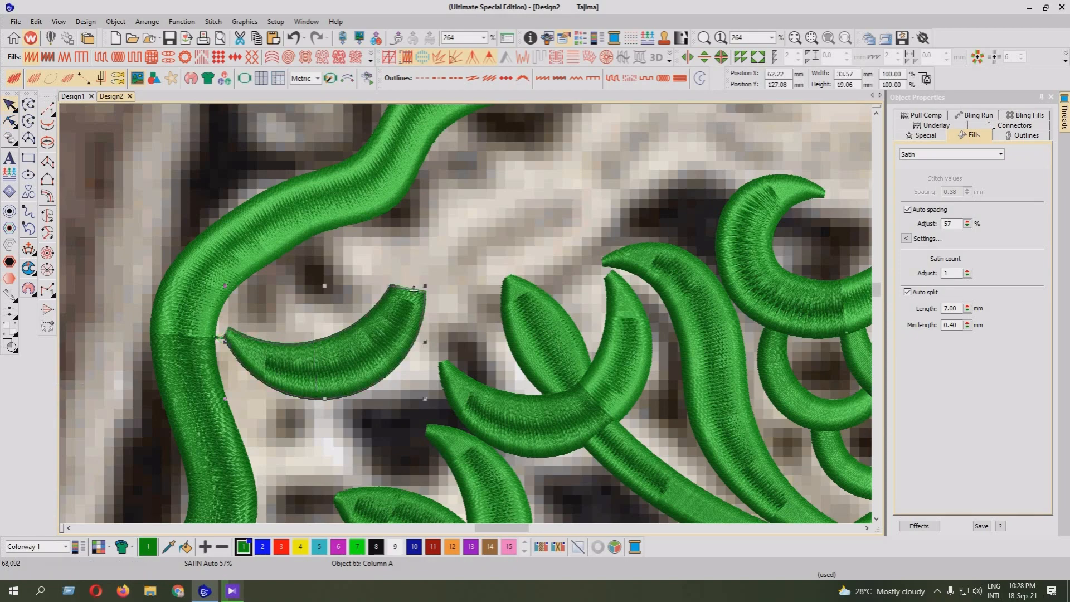
Place a copy of the crescent diagonally up and to the right, then show plain stitches without the background photo
{"action": "left_click_drag", "start_coordinate": [413, 291], "coordinate": [513, 212]}
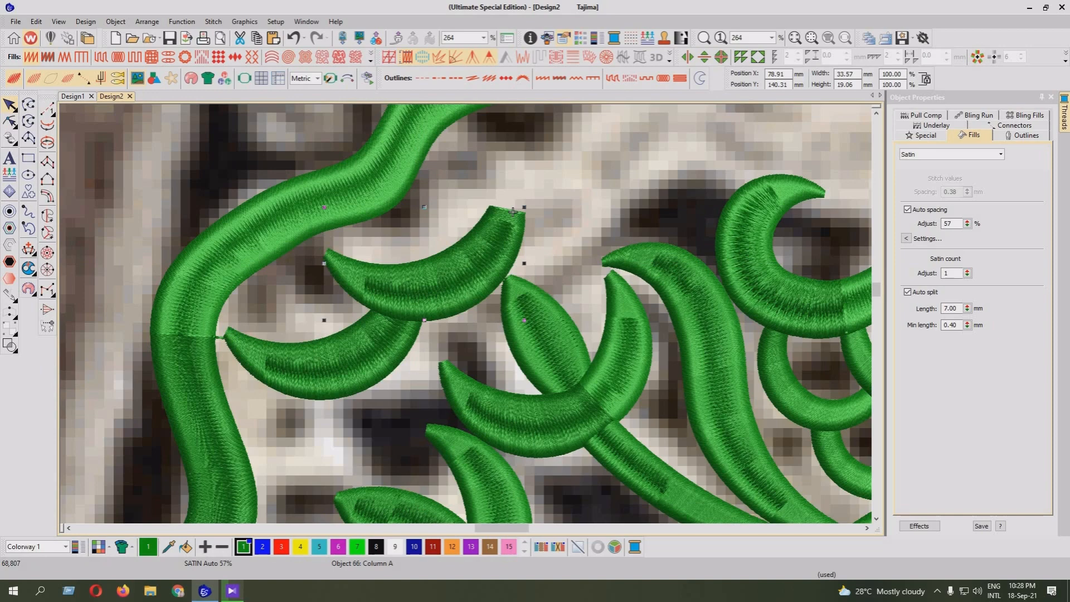
{"action": "key", "text": "t"}
{"action": "key", "text": "d"}
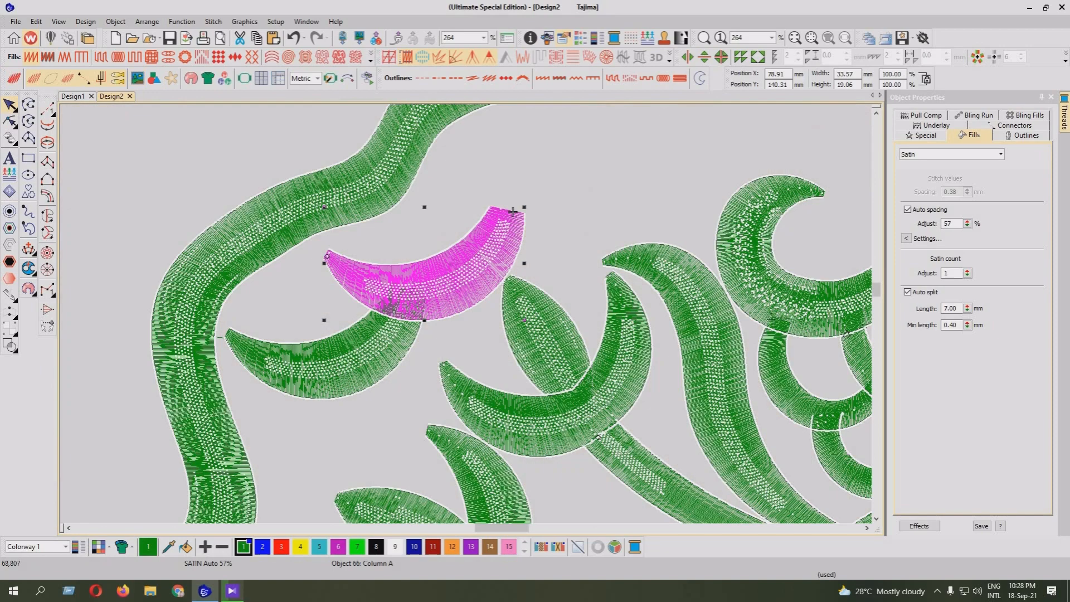
{"action": "key", "text": "z"}
{"action": "key", "text": "shift+z"}
{"action": "key", "text": "shift+z"}
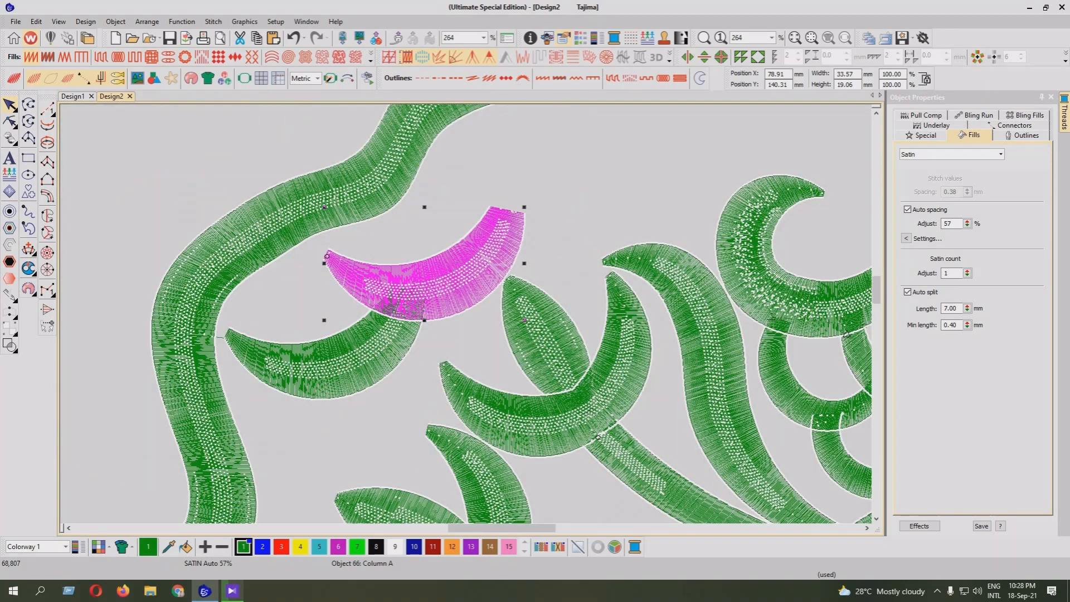
Add three more overlapping crescent copies diagonally along the scroll column, then restore the realistic stitch view and background photo
{"action": "key", "text": "t"}
{"action": "key", "text": "ctrl+d"}
{"action": "left_click_drag", "start_coordinate": [444, 288], "coordinate": [641, 156]}
{"action": "key", "text": "t"}
{"action": "key", "text": "ctrl+d"}
{"action": "key", "text": "ctrl+d"}
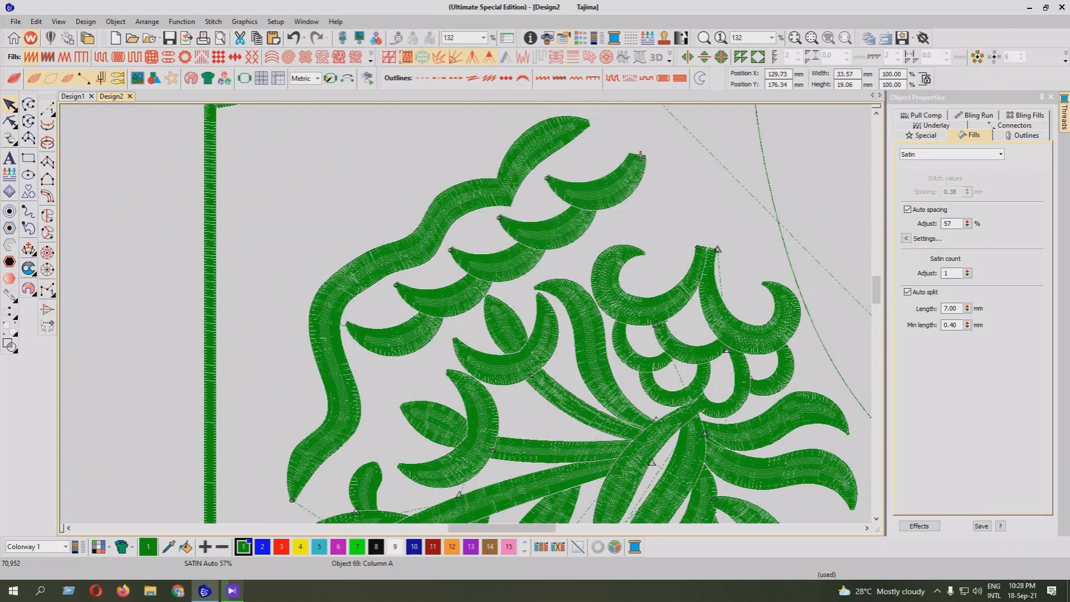
{"action": "key", "text": "Escape"}
{"action": "key", "text": "shift+t"}
{"action": "key", "text": "d"}
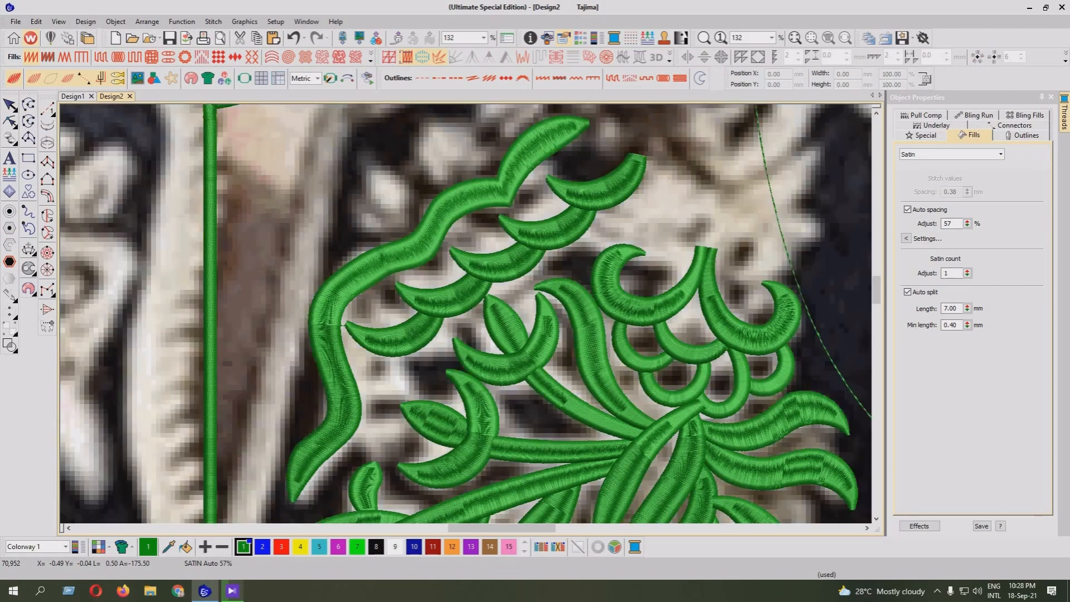
Shorten the lowest crescent's blunt end by nudging its two end reshape points downward beneath the second crescent
{"action": "key", "text": "z"}
{"action": "left_click", "coordinate": [334, 365]}
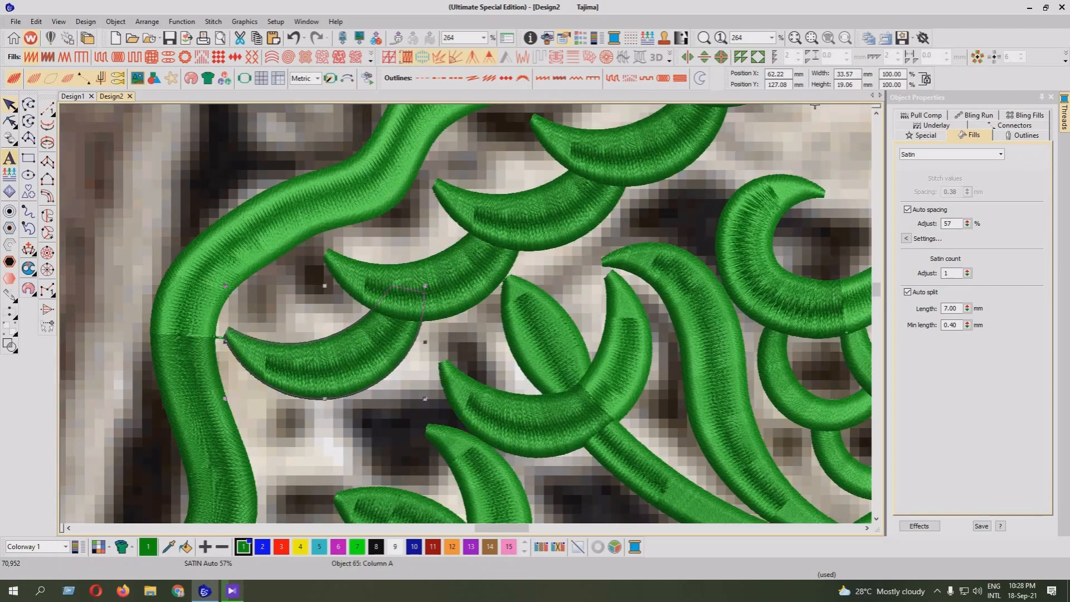
{"action": "key", "text": "h"}
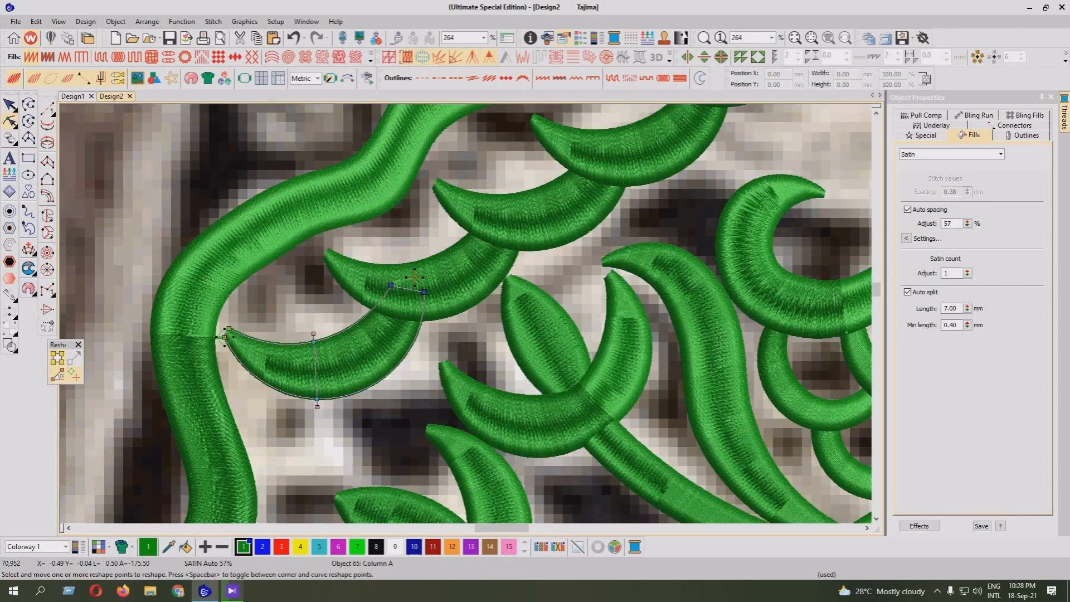
{"action": "key", "text": "Down"}
{"action": "key", "text": "Down"}
{"action": "key", "text": "Down"}
{"action": "key", "text": "Down"}
{"action": "key", "text": "Left"}
{"action": "key", "text": "Return"}
{"action": "key", "text": "Tab"}
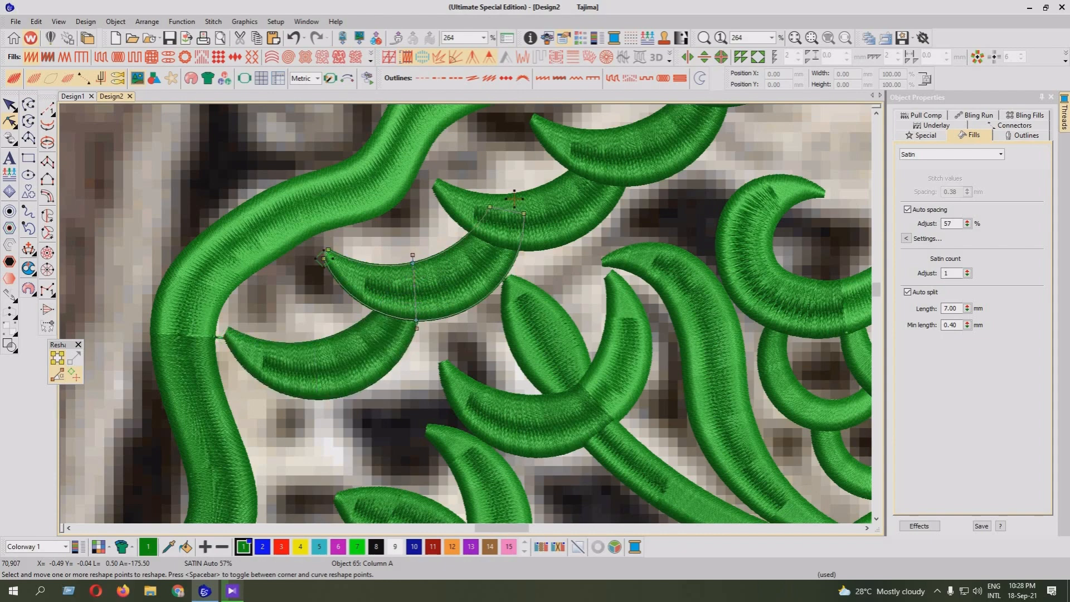
Nudge the third and fourth crescents together upward and slightly to the right
{"action": "key", "text": "Tab"}
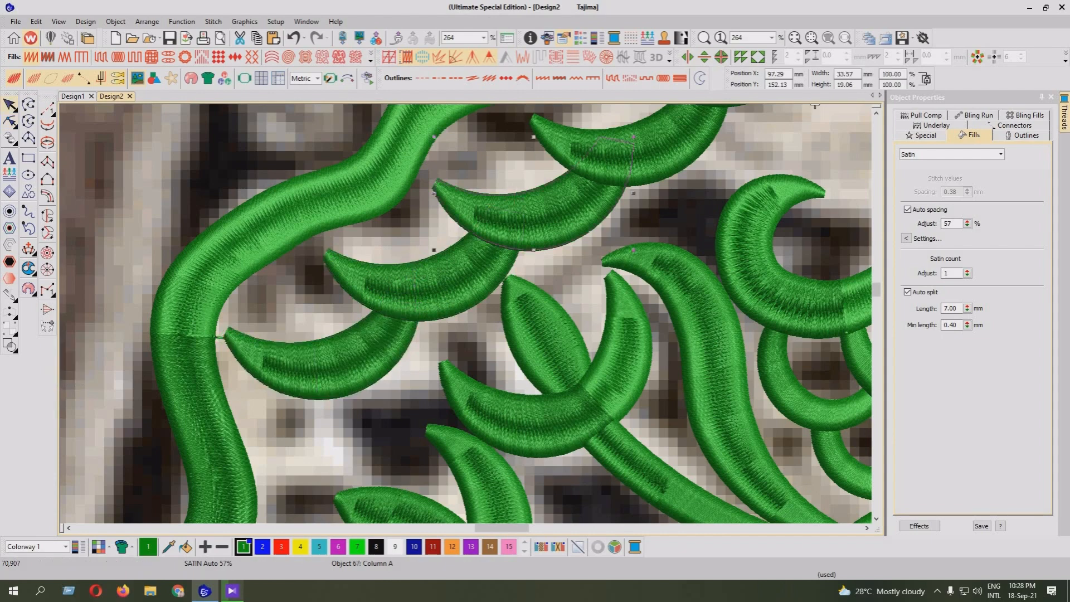
{"action": "key", "text": "ctrl+Tab"}
{"action": "key", "text": "Up"}
{"action": "key", "text": "Up"}
{"action": "key", "text": "Up"}
{"action": "key", "text": "Right"}
{"action": "key", "text": "Right"}
{"action": "key", "text": "Right"}
{"action": "key", "text": "Left"}
{"action": "key", "text": "Left"}
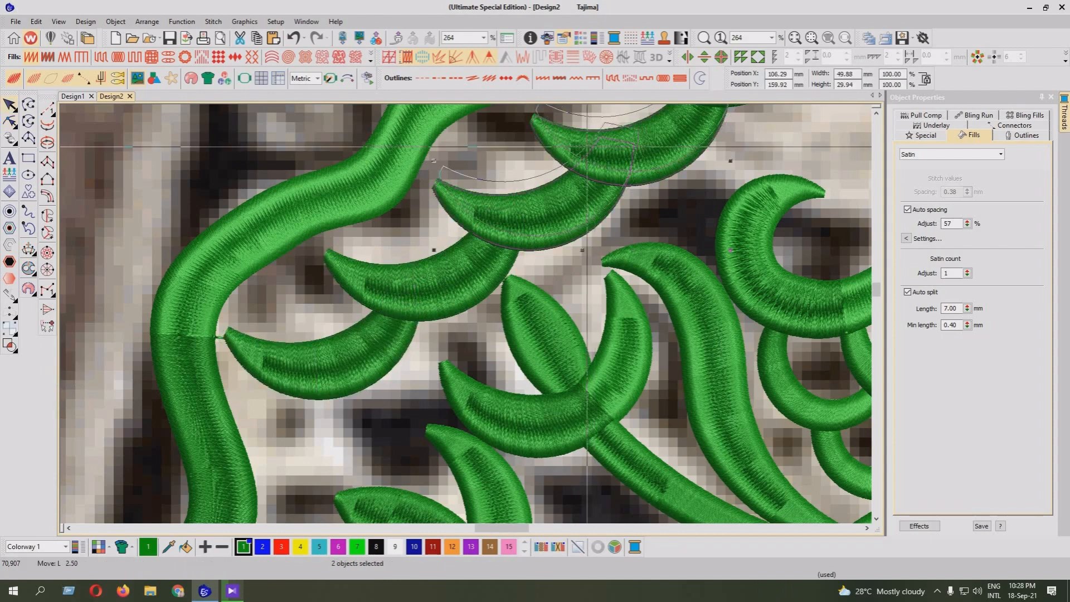
Shorten the second crescent's blunt end by lowering its end reshape points beneath the third crescent
{"action": "key", "text": "shift+Tab"}
{"action": "key", "text": "h"}
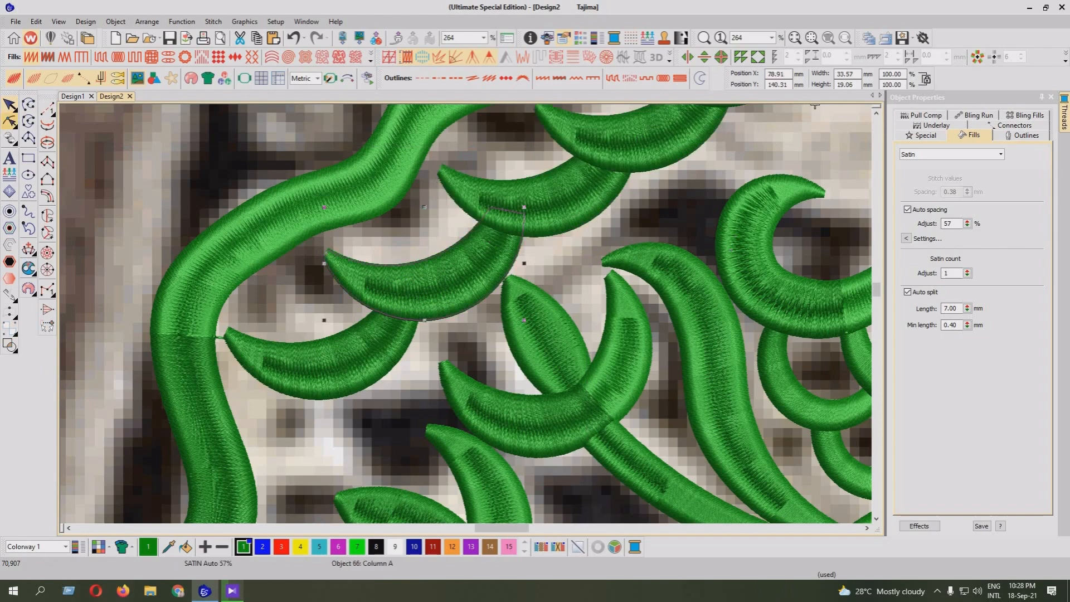
{"action": "left_click_drag", "start_coordinate": [524, 213], "coordinate": [522, 217]}
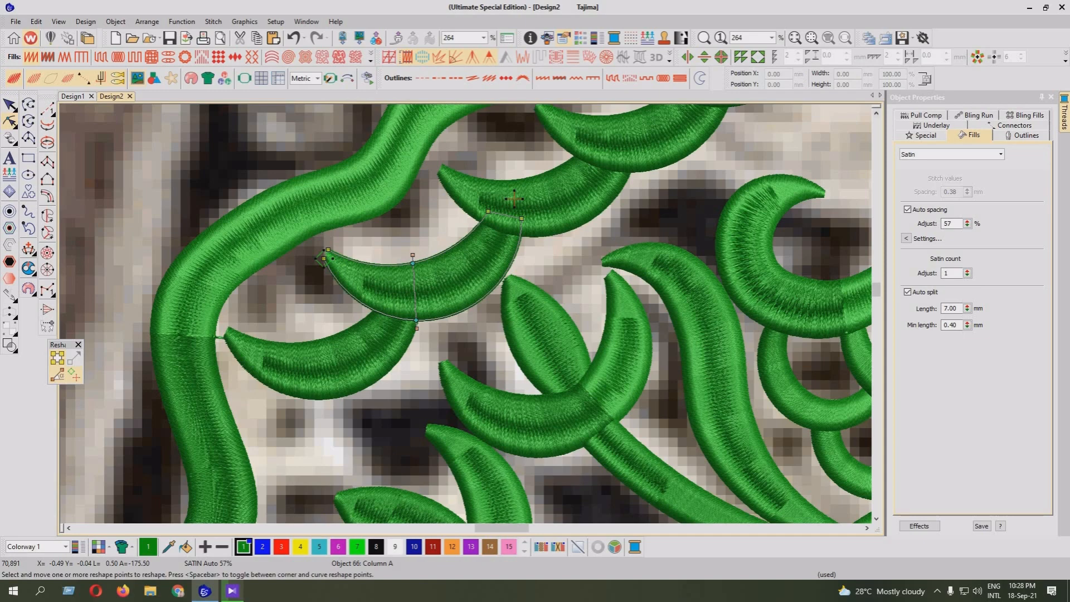
Move the fourth and fifth crescents together slightly up and to the right so the row is more evenly spaced
{"action": "left_click", "coordinate": [876, 113]}
{"action": "scroll", "coordinate": [466, 313], "scroll_direction": "up", "scroll_amount": 4}
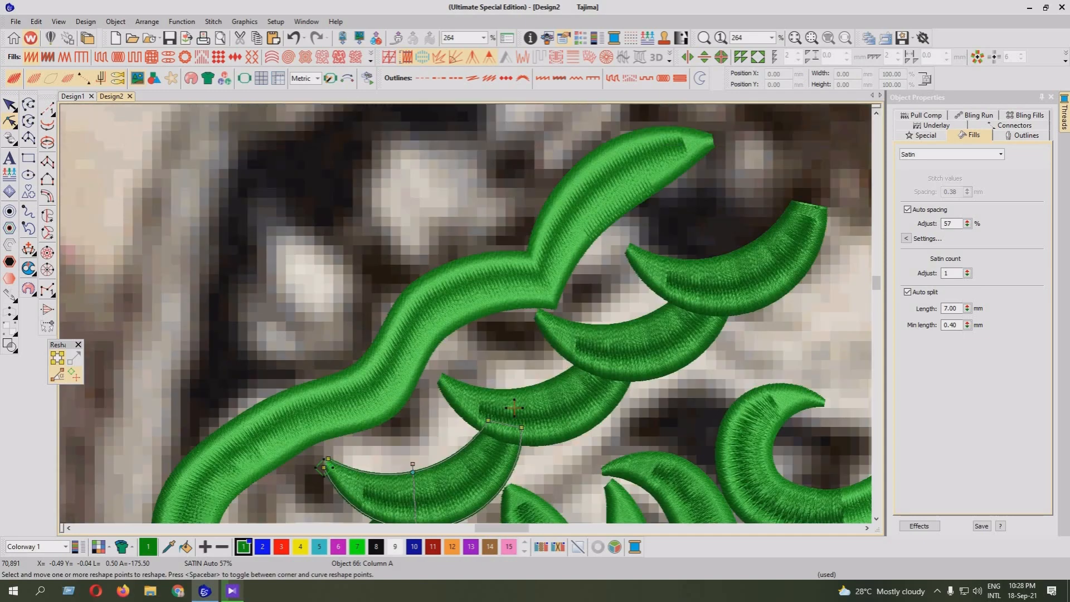
{"action": "key", "text": "Escape"}
{"action": "left_click", "coordinate": [529, 412]}
{"action": "left_click", "coordinate": [635, 351]}
{"action": "left_click", "coordinate": [815, 206], "text": "ctrl"}
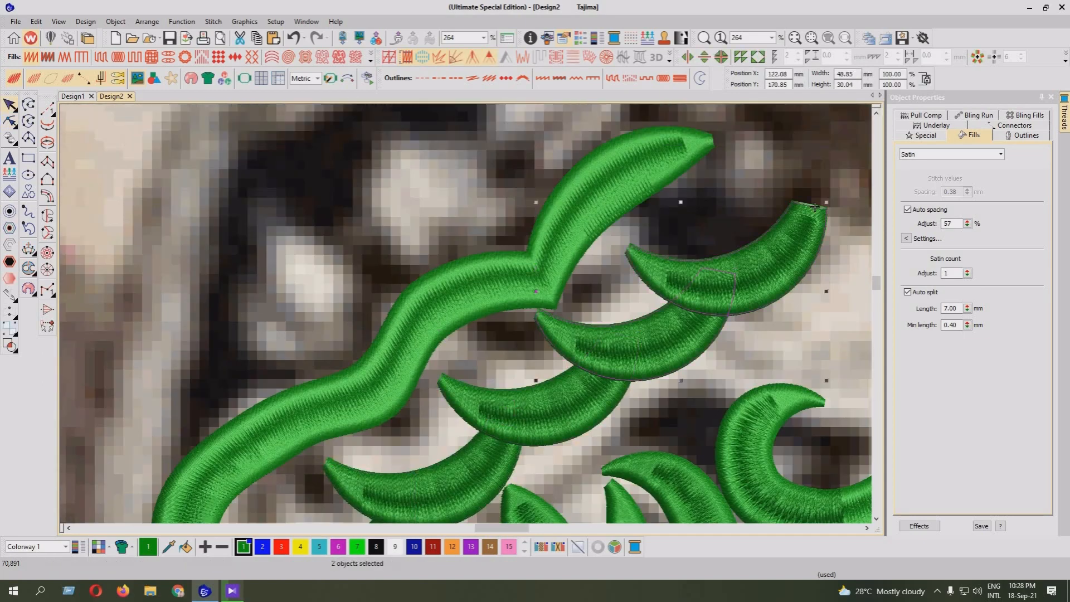
{"action": "left_click_drag", "start_coordinate": [815, 207], "coordinate": [839, 197]}
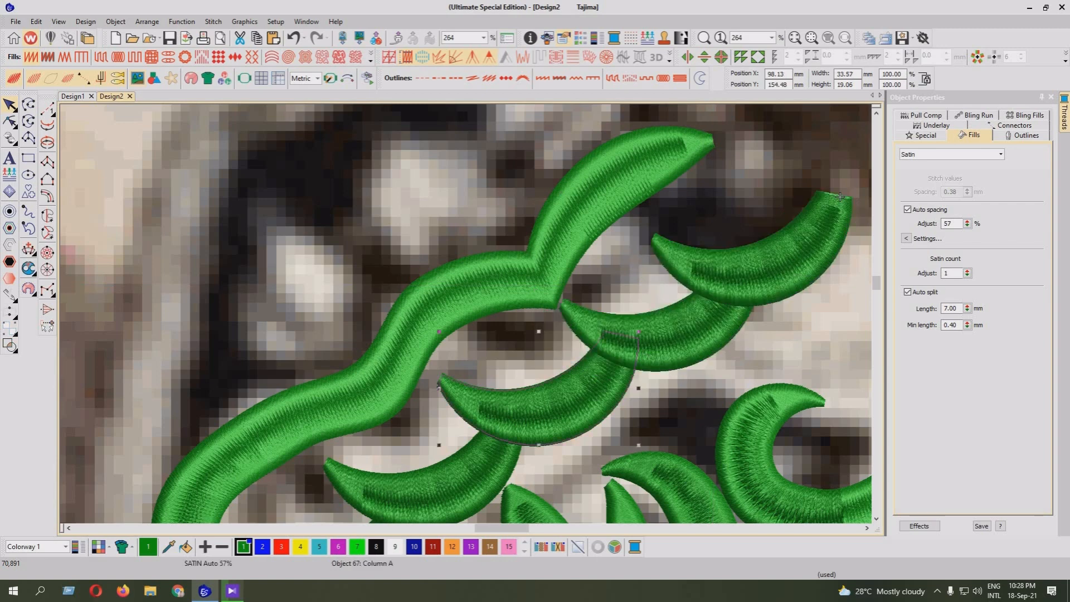
Shorten the third crescent's blunt end by lowering its end reshape points beneath the fourth crescent
{"action": "key", "text": "h"}
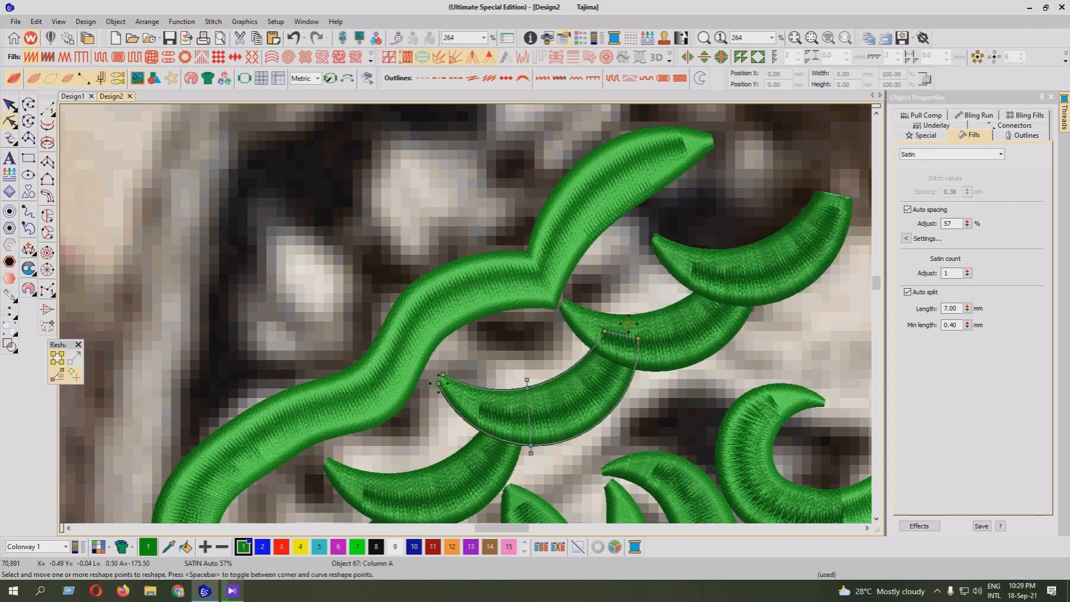
{"action": "left_click_drag", "start_coordinate": [590, 314], "coordinate": [637, 351]}
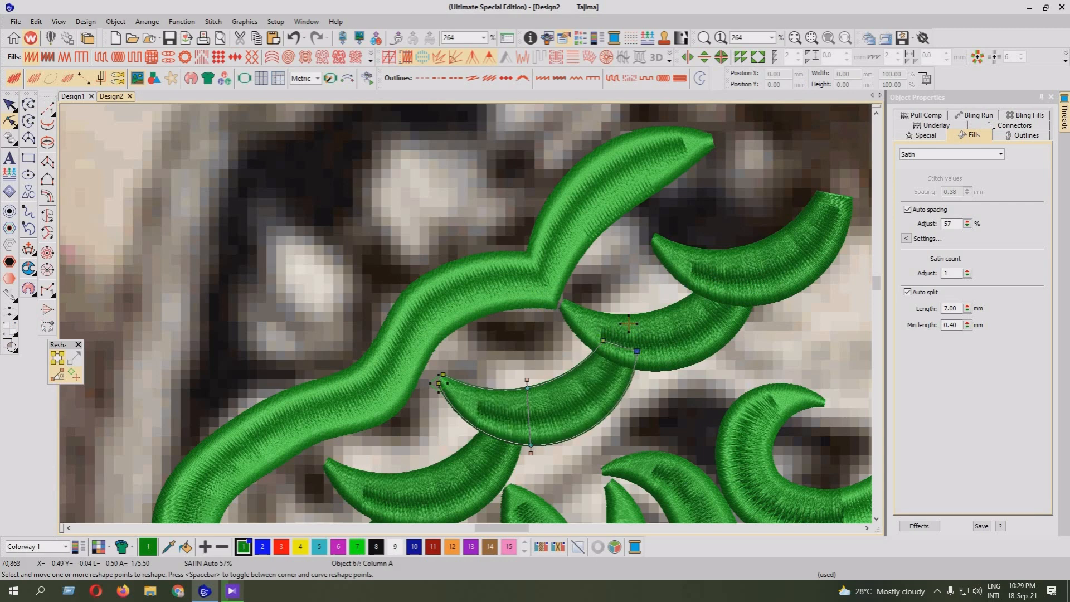
Examine the finished crescent row against the whole jacket photo and the undigitized embroidery beside its upper end
{"action": "key", "text": "Escape"}
{"action": "left_click_drag", "start_coordinate": [840, 195], "coordinate": [866, 154]}
{"action": "left_click_drag", "start_coordinate": [776, 206], "coordinate": [753, 220]}
{"action": "key", "text": "shift+z"}
{"action": "key", "text": "Escape"}
{"action": "key", "text": "shift+z"}
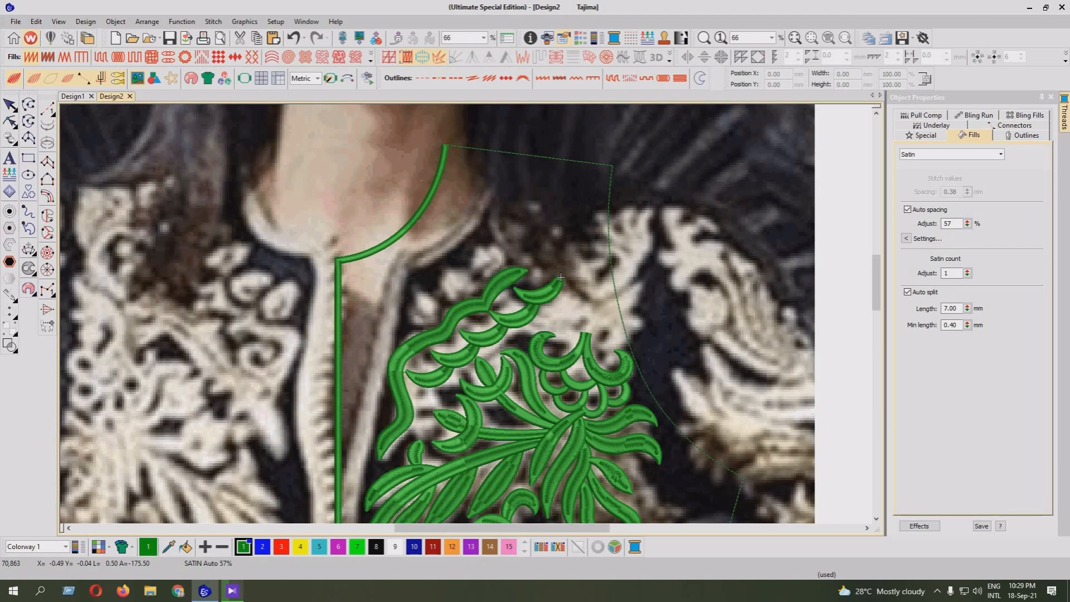
{"action": "key", "text": "shift+z"}
{"action": "scroll", "coordinate": [513, 296], "scroll_direction": "down", "scroll_amount": 3}
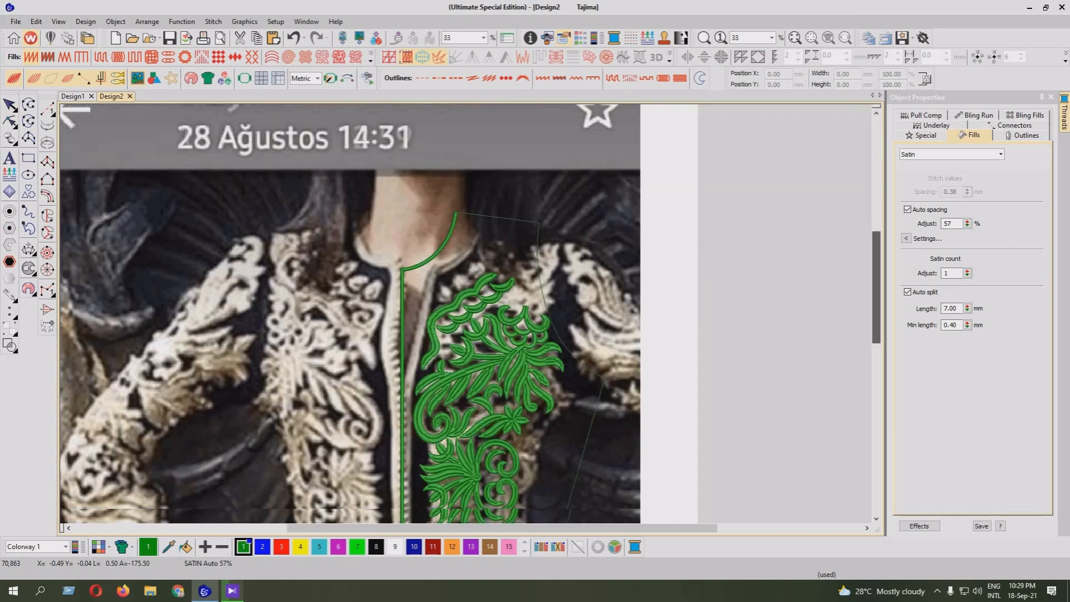
{"action": "scroll", "coordinate": [513, 295], "scroll_direction": "up", "scroll_amount": 3}
{"action": "scroll", "coordinate": [513, 295], "scroll_direction": "up", "scroll_amount": 1, "text": "ctrl"}
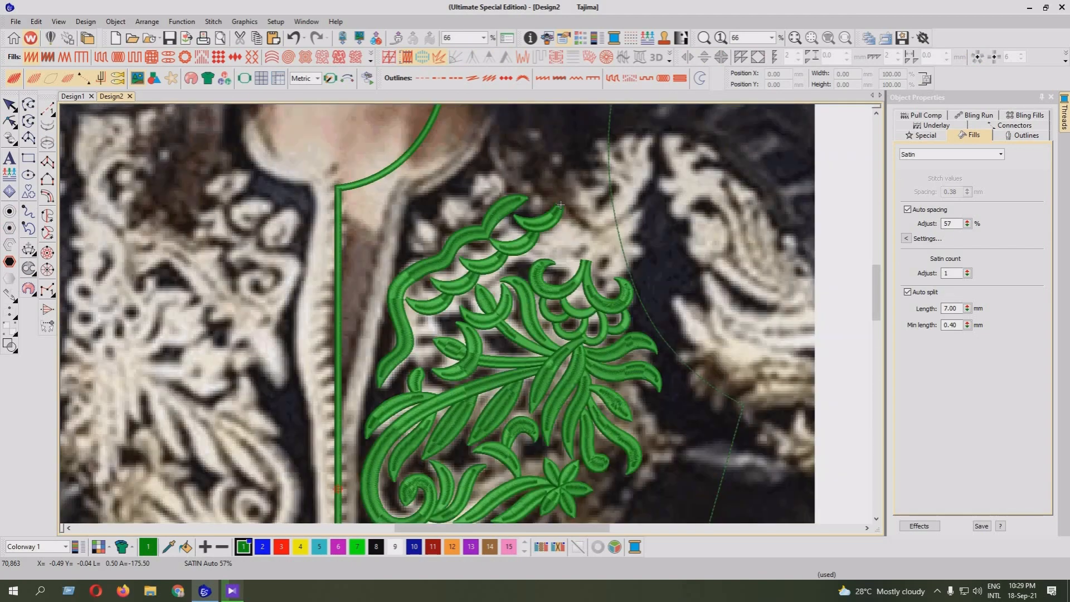
{"action": "left_click", "coordinate": [866, 527]}
{"action": "key", "text": "z"}
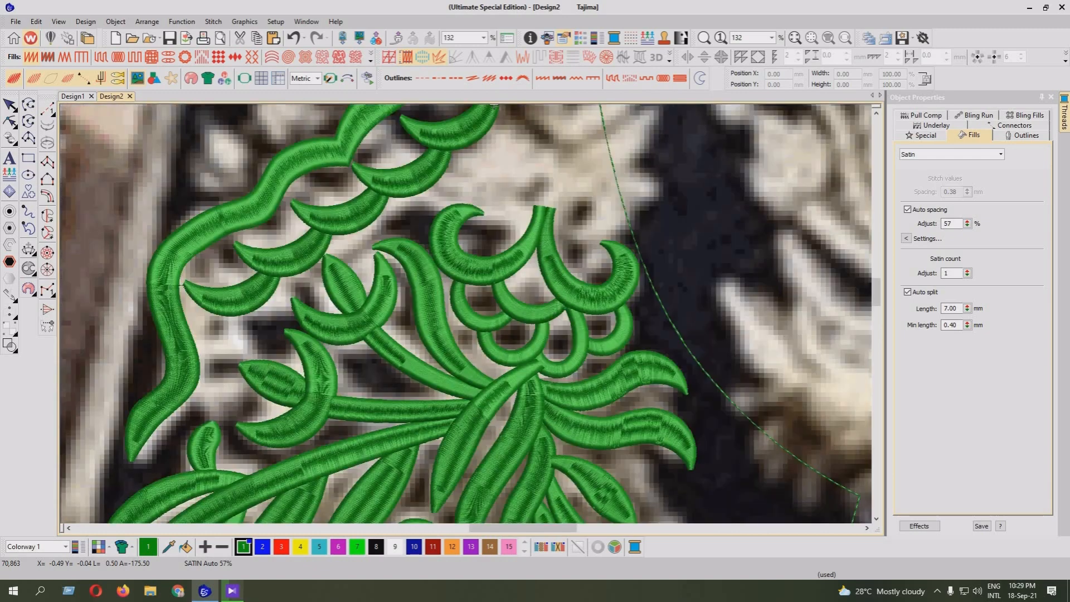
{"action": "left_click_drag", "start_coordinate": [876, 292], "coordinate": [876, 281]}
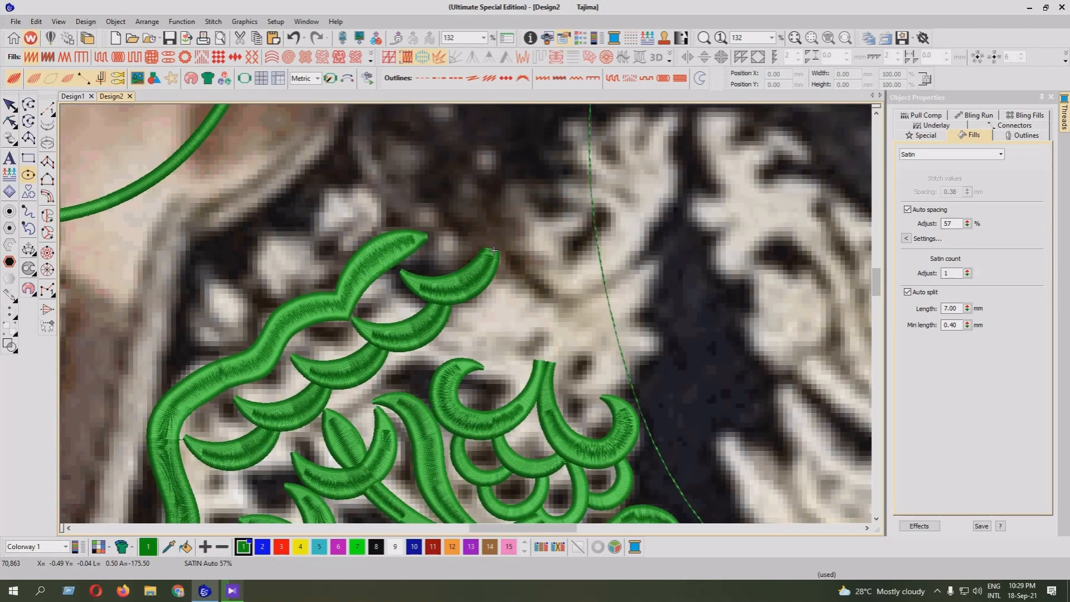
Digitize a pointed satin leaf with Column A, about 36 mm wide and 27 mm high, above and right of the two large crescents' blunt ends
{"action": "left_click", "coordinate": [47, 163]}
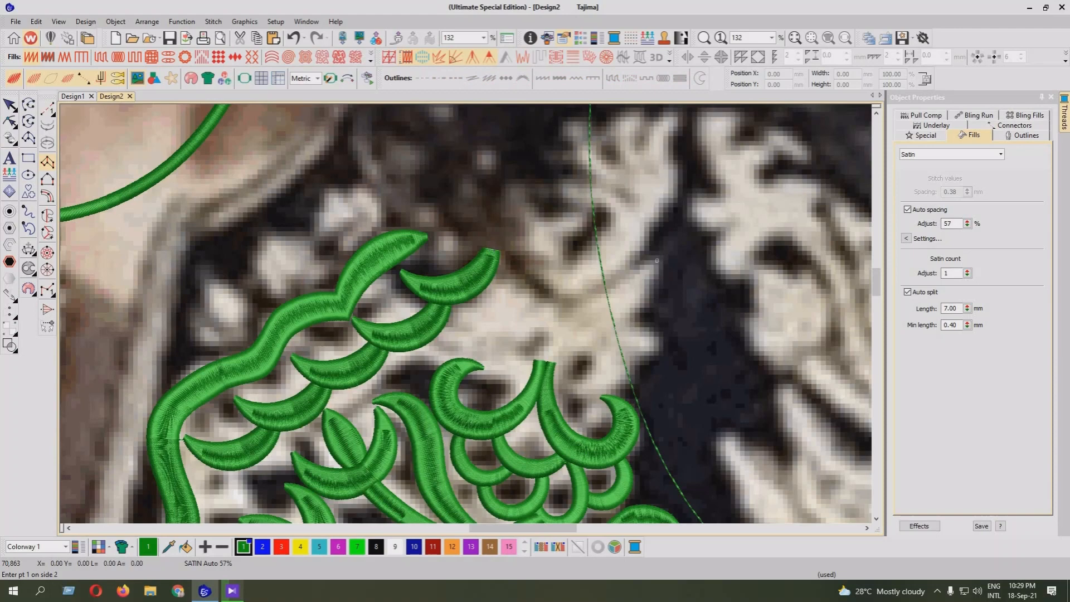
{"action": "left_click", "coordinate": [657, 260]}
{"action": "left_click", "coordinate": [660, 263]}
{"action": "left_click", "coordinate": [602, 294]}
{"action": "left_click", "coordinate": [625, 315]}
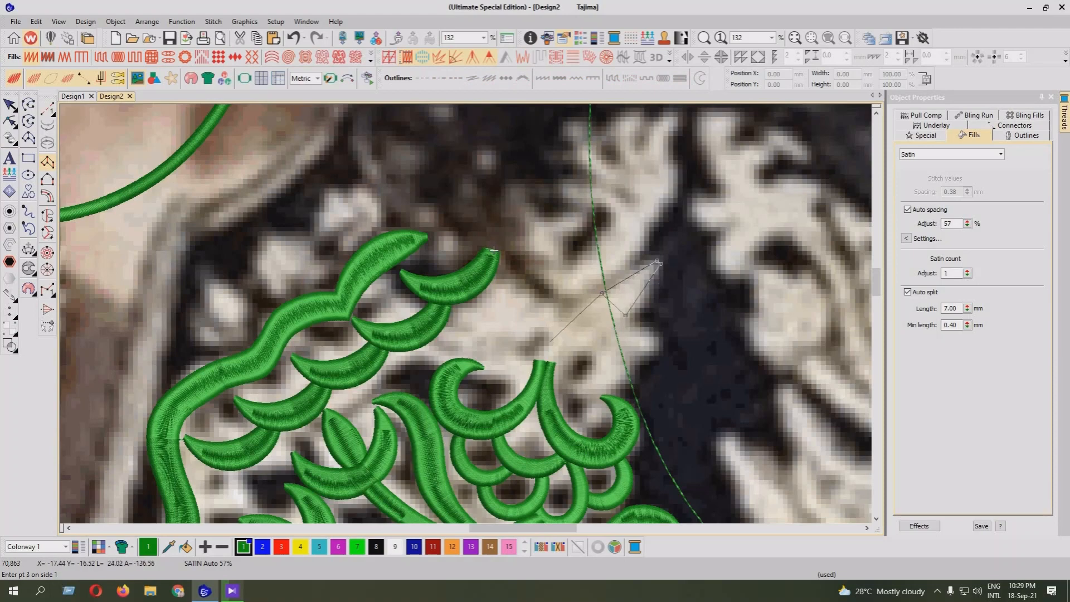
{"action": "left_click", "coordinate": [550, 339]}
{"action": "key", "text": "Return"}
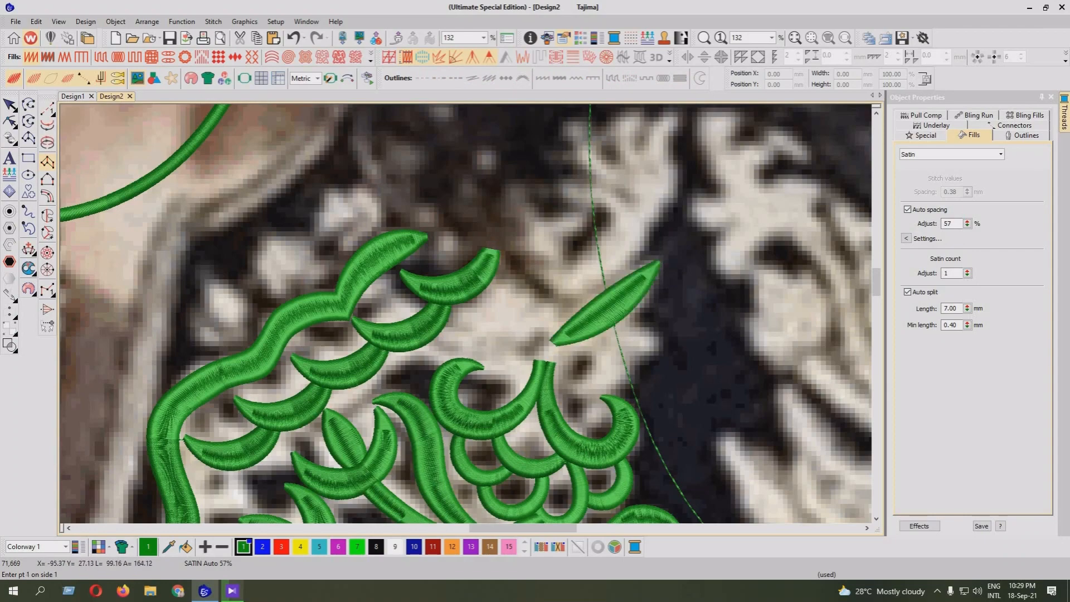
Reshape the leaf by bulging its upper edge outward, pulling its lower edge slightly inward and narrowing both tips
{"action": "key", "text": "z"}
{"action": "key", "text": "h"}
{"action": "left_click", "coordinate": [867, 529]}
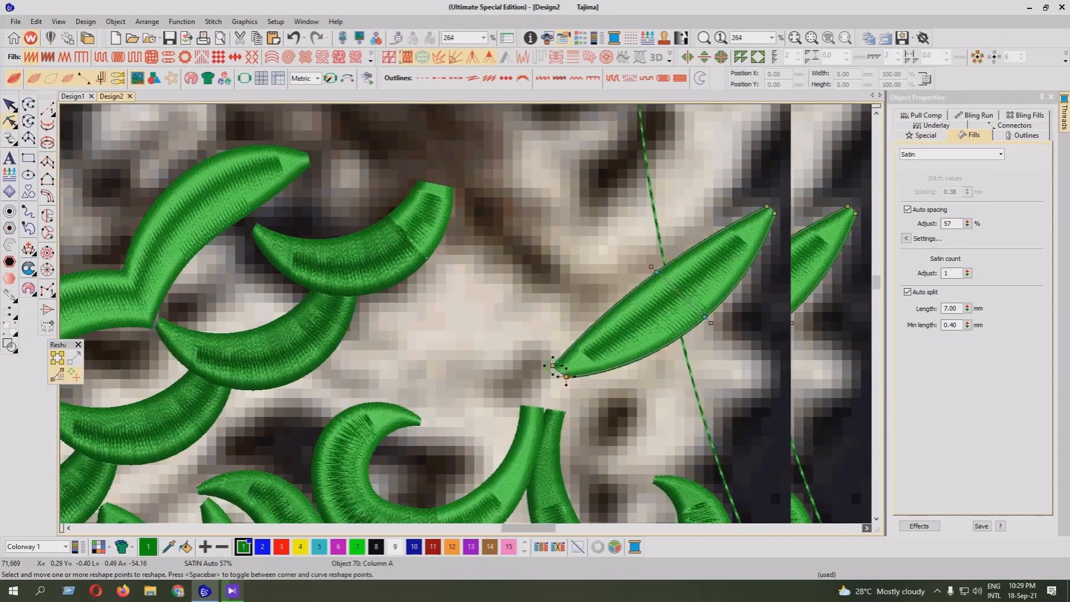
{"action": "left_click", "coordinate": [866, 528]}
{"action": "left_click_drag", "start_coordinate": [577, 272], "coordinate": [580, 252]}
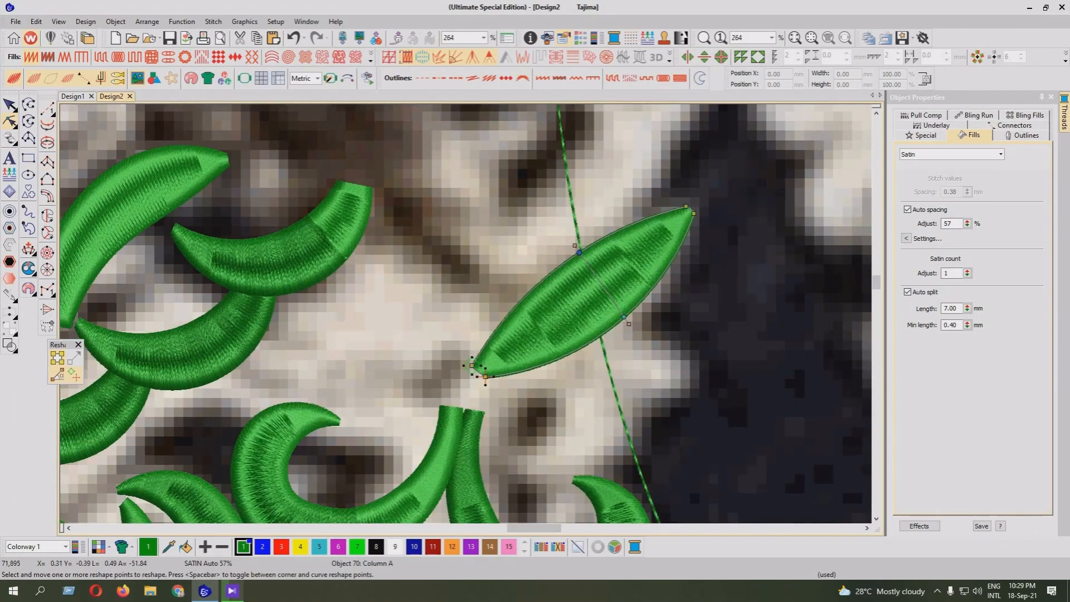
{"action": "left_click_drag", "start_coordinate": [624, 317], "coordinate": [610, 317]}
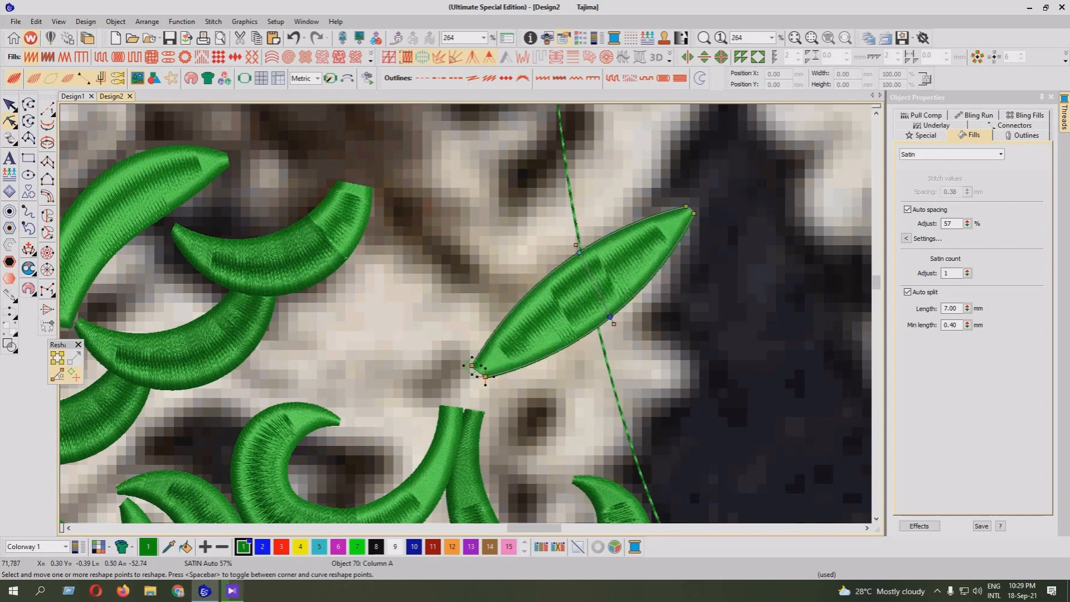
{"action": "left_click_drag", "start_coordinate": [472, 366], "coordinate": [486, 378]}
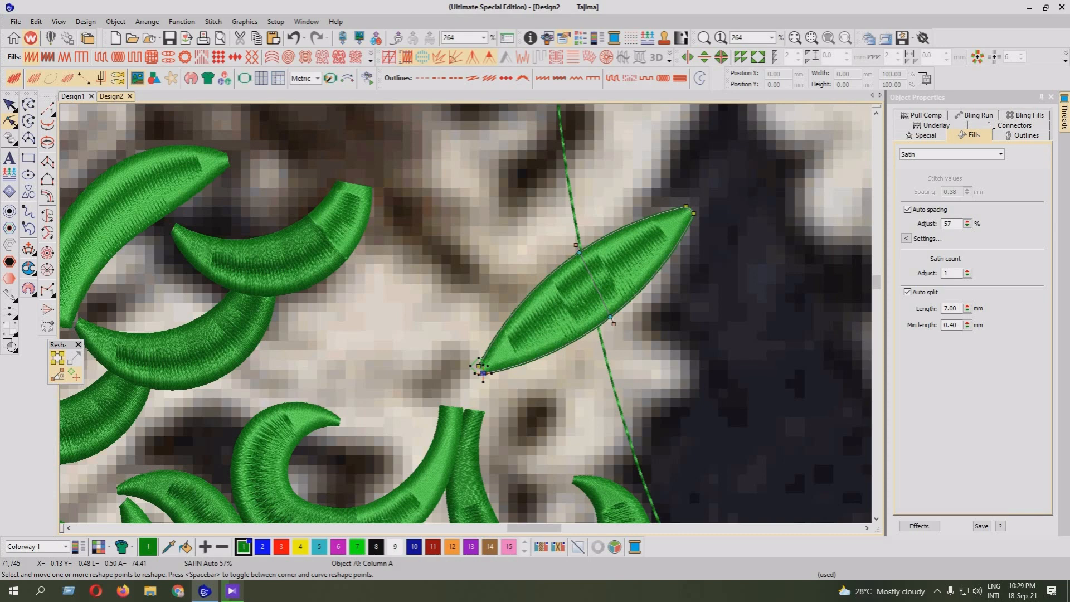
{"action": "left_click_drag", "start_coordinate": [694, 213], "coordinate": [689, 210]}
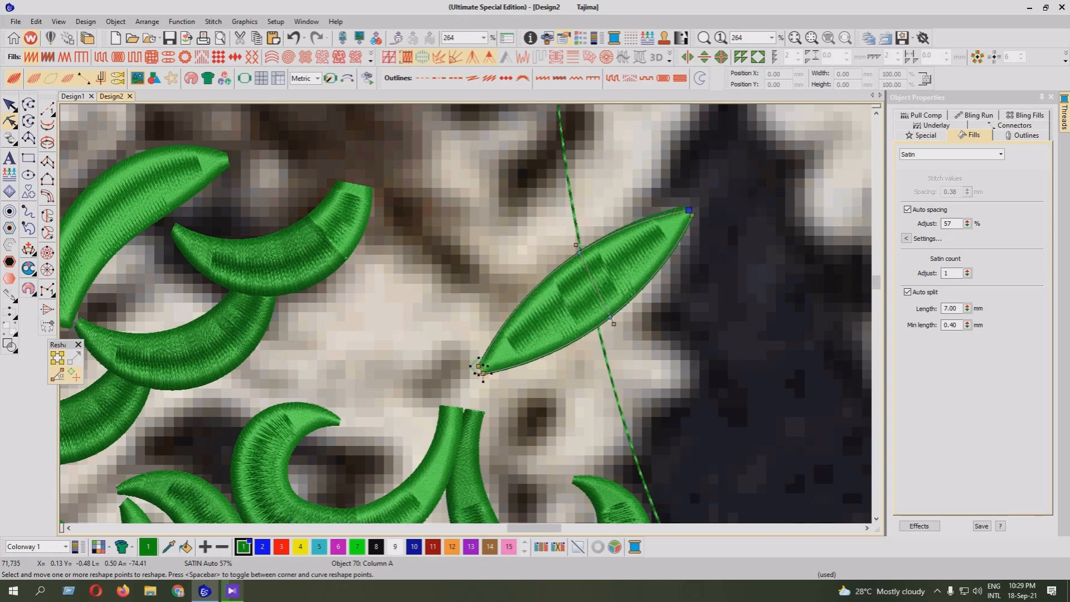
{"action": "key", "text": "shift+z"}
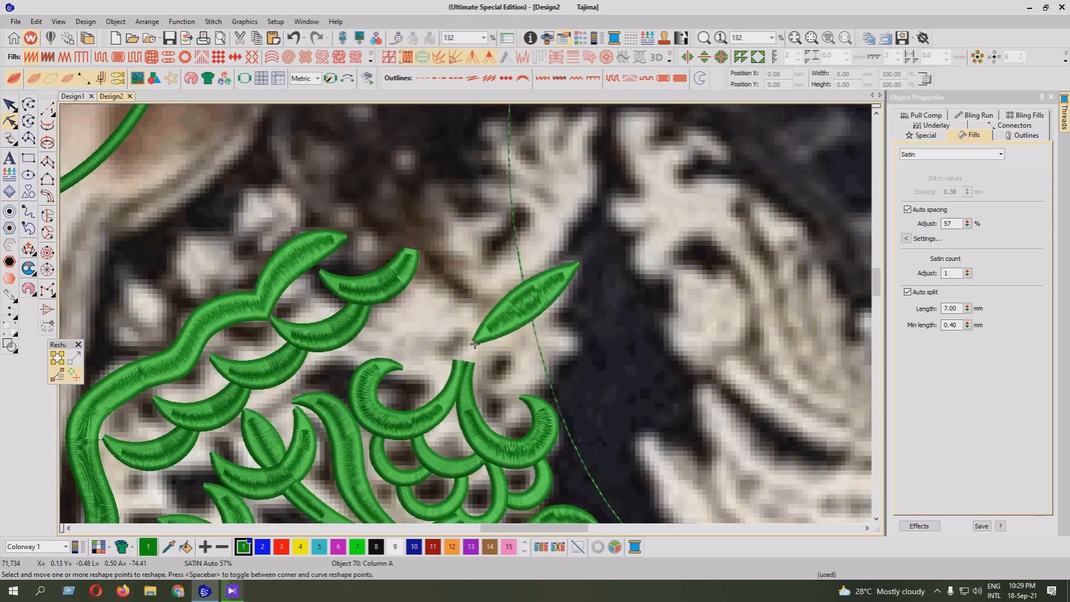
{"action": "key", "text": "Escape"}
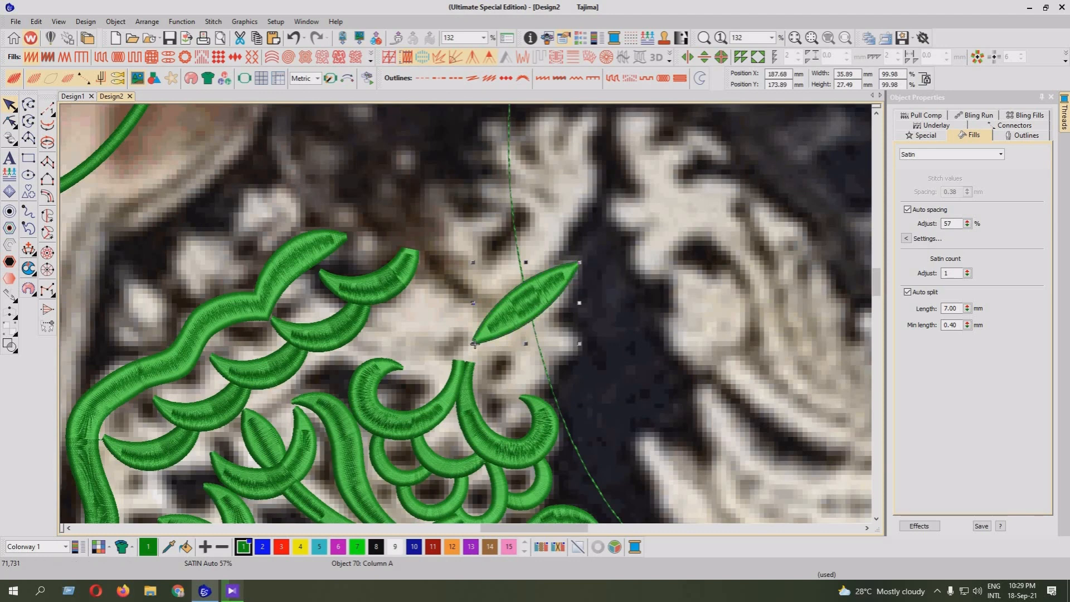
{"action": "key", "text": "Escape"}
{"action": "key", "text": "a"}
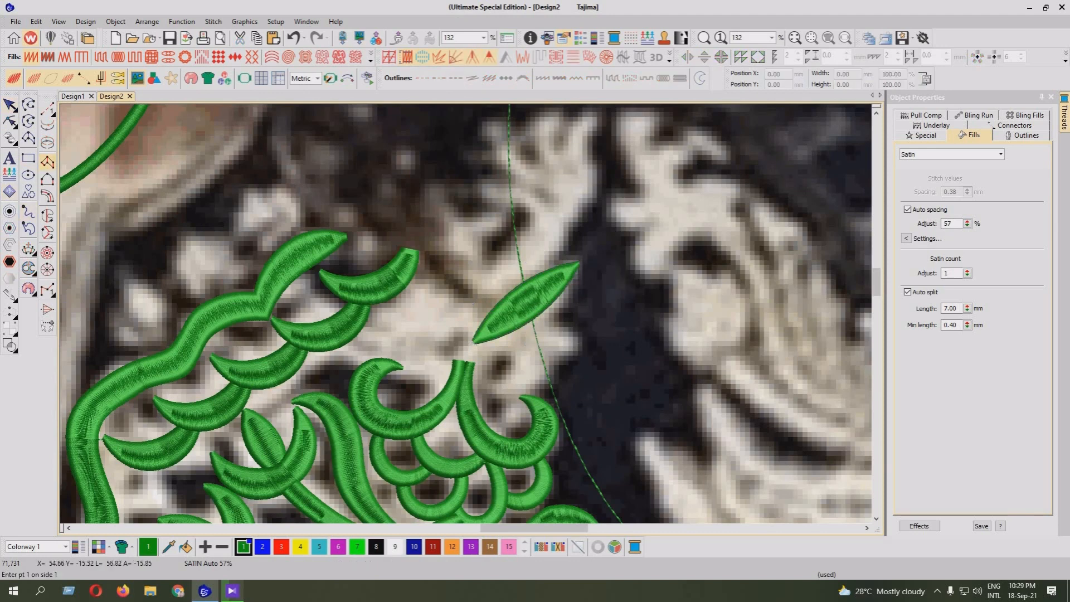
{"action": "key", "text": "shift+z"}
{"action": "key", "text": "z"}
{"action": "key", "text": "shift+z"}
{"action": "key", "text": "z"}
{"action": "key", "text": "Escape"}
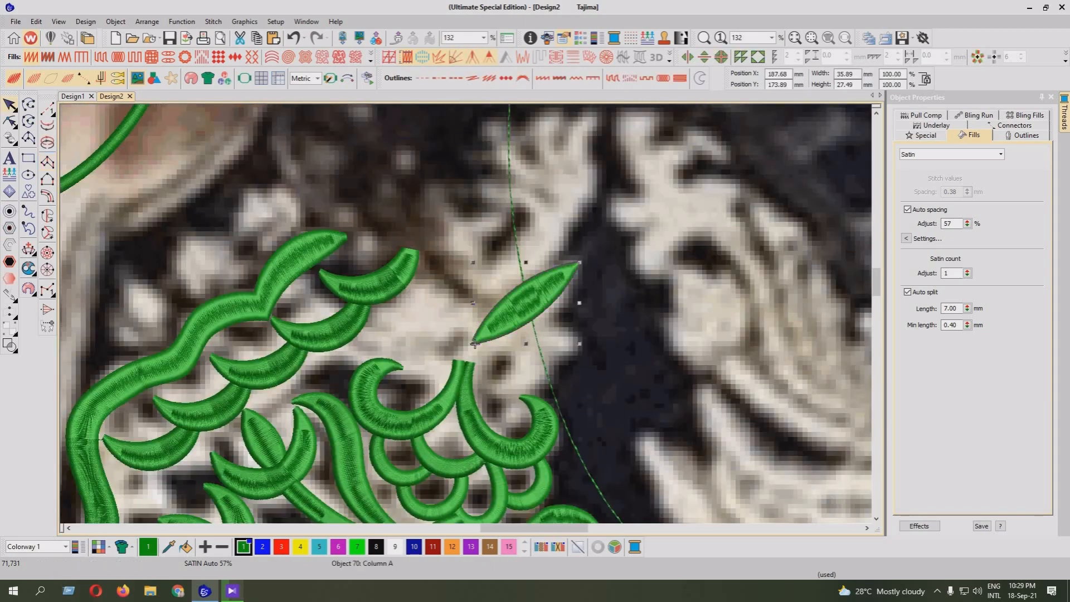
Move the leaf onto the blunt ends of the two large crescents and rotate it to slope down to the right
{"action": "left_click_drag", "start_coordinate": [526, 305], "coordinate": [448, 315]}
{"action": "left_click_drag", "start_coordinate": [396, 352], "coordinate": [433, 379]}
{"action": "key", "text": "shift+z"}
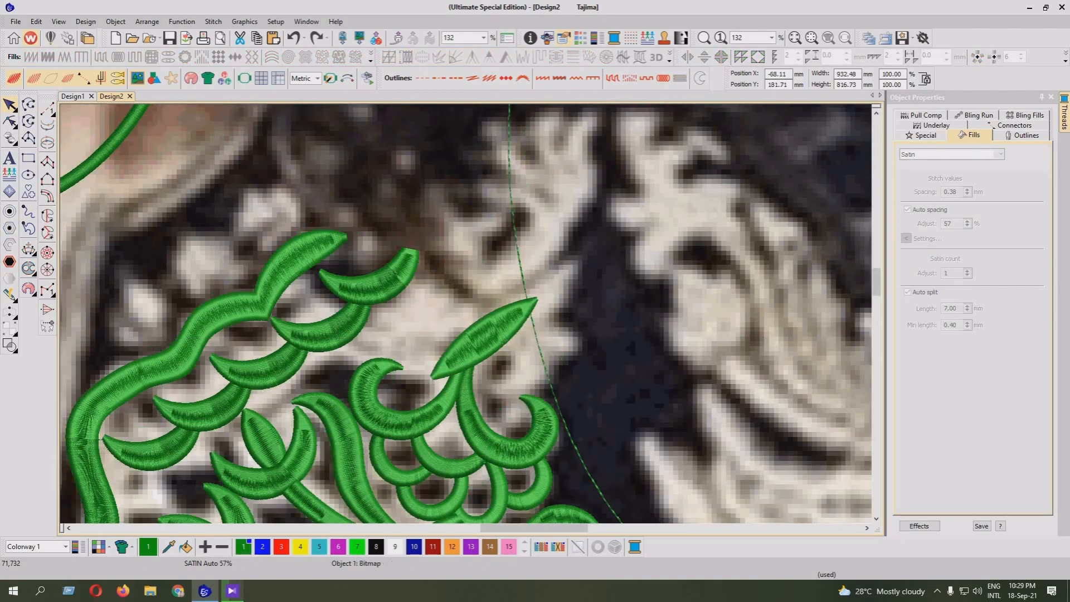
{"action": "key", "text": "z"}
{"action": "left_click_drag", "start_coordinate": [538, 298], "coordinate": [464, 350]}
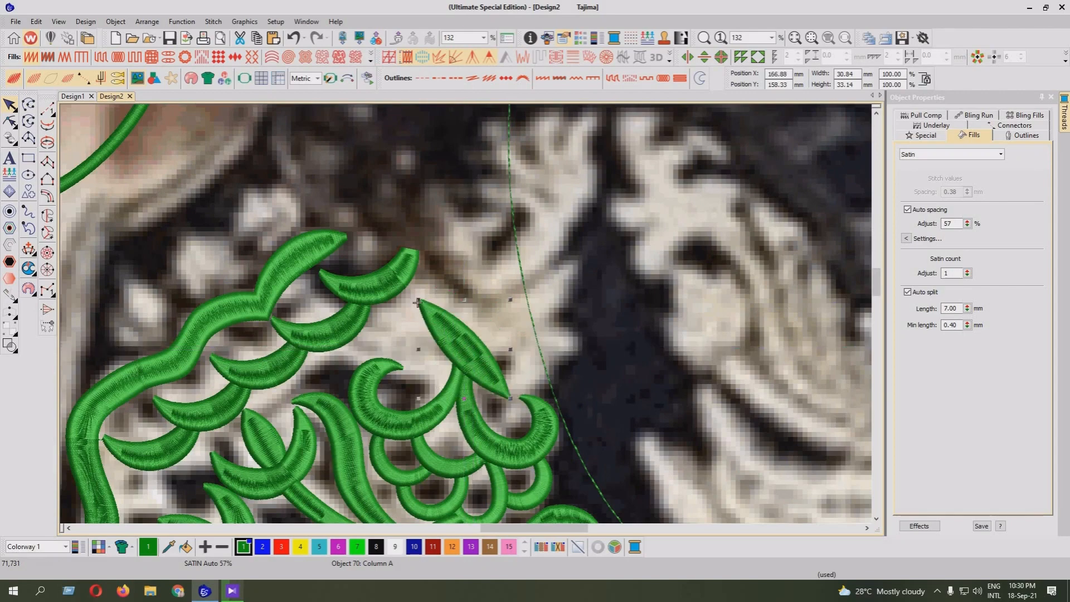
Hide the background photo and nudge the leaf slightly up and to the left over the crescent ends
{"action": "key", "text": "z"}
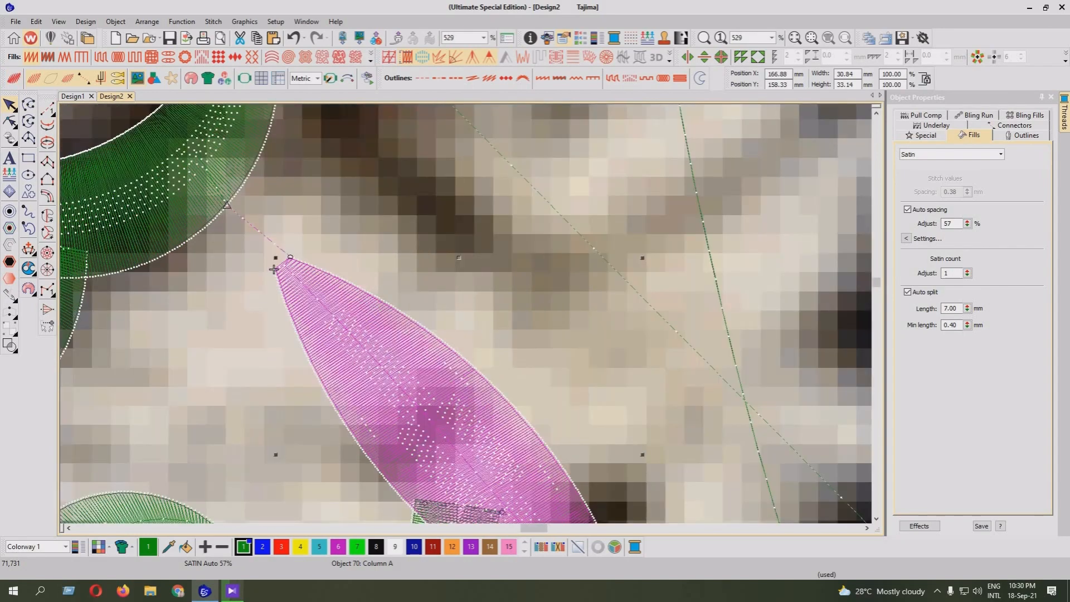
{"action": "scroll", "coordinate": [466, 313], "scroll_direction": "down", "scroll_amount": 3}
{"action": "key", "text": "d"}
{"action": "key", "text": "z"}
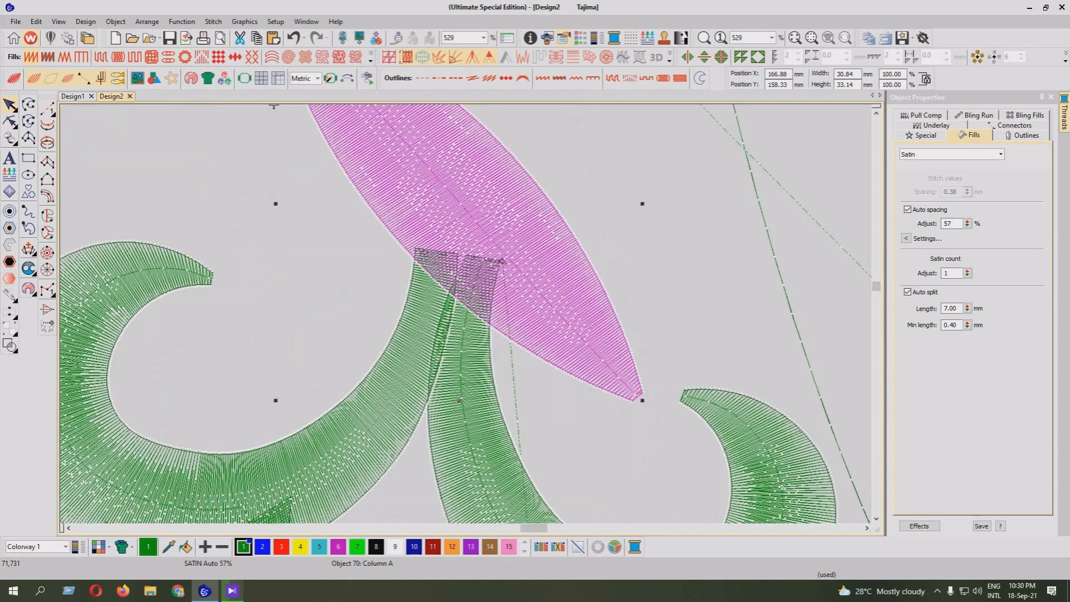
{"action": "left_click_drag", "start_coordinate": [465, 203], "coordinate": [461, 190]}
Angle the blunt ends of the two large crescents to tuck beneath the leaf's lower edge, and redisplay the photo and realistic stitch view
{"action": "left_click", "coordinate": [475, 304]}
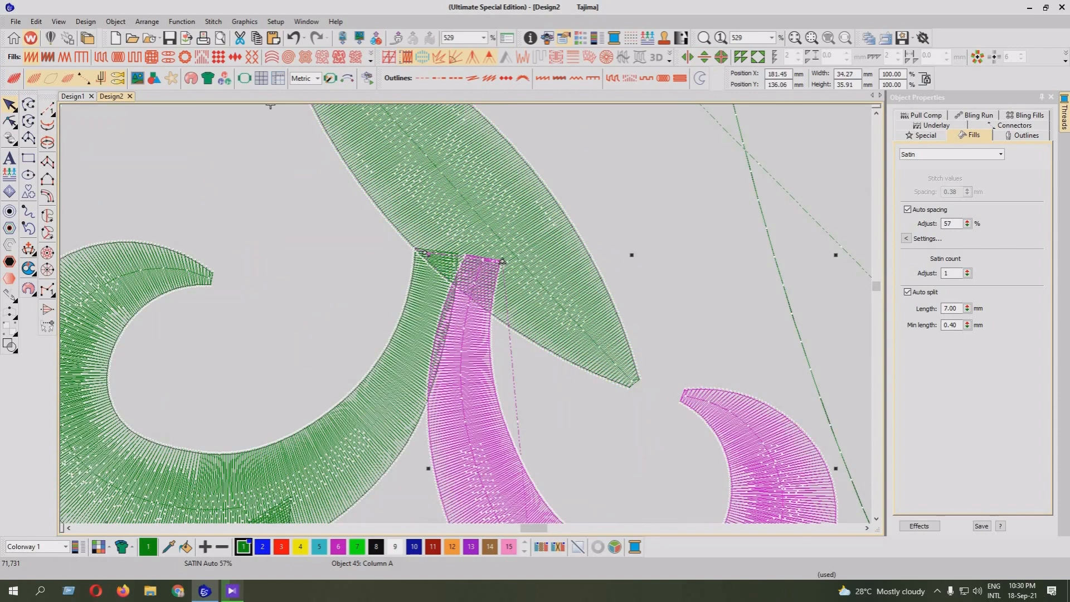
{"action": "key", "text": "h"}
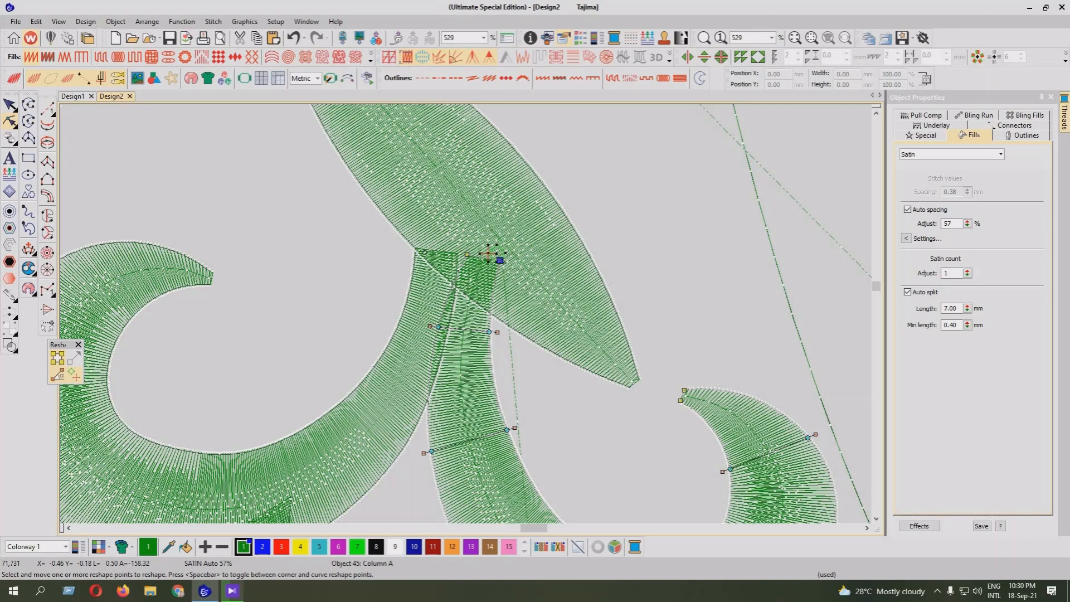
{"action": "left_click_drag", "start_coordinate": [490, 288], "coordinate": [490, 293]}
{"action": "mouse_move", "coordinate": [467, 254]}
{"action": "left_mouse_down"}
{"action": "mouse_move", "coordinate": [460, 271]}
{"action": "mouse_move", "coordinate": [415, 248]}
{"action": "mouse_move", "coordinate": [418, 233]}
{"action": "mouse_move", "coordinate": [457, 254]}
{"action": "mouse_move", "coordinate": [455, 268]}
{"action": "left_mouse_up"}
{"action": "left_click", "coordinate": [432, 290]}
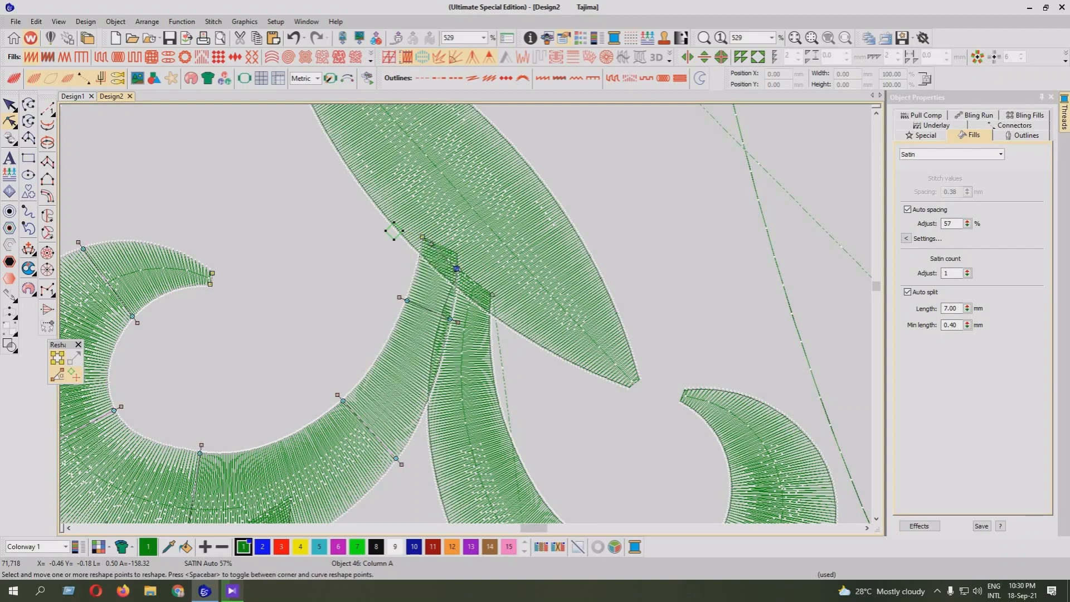
{"action": "key", "text": "shift+z"}
{"action": "key", "text": "Escape"}
{"action": "key", "text": "t"}
{"action": "key", "text": "d"}
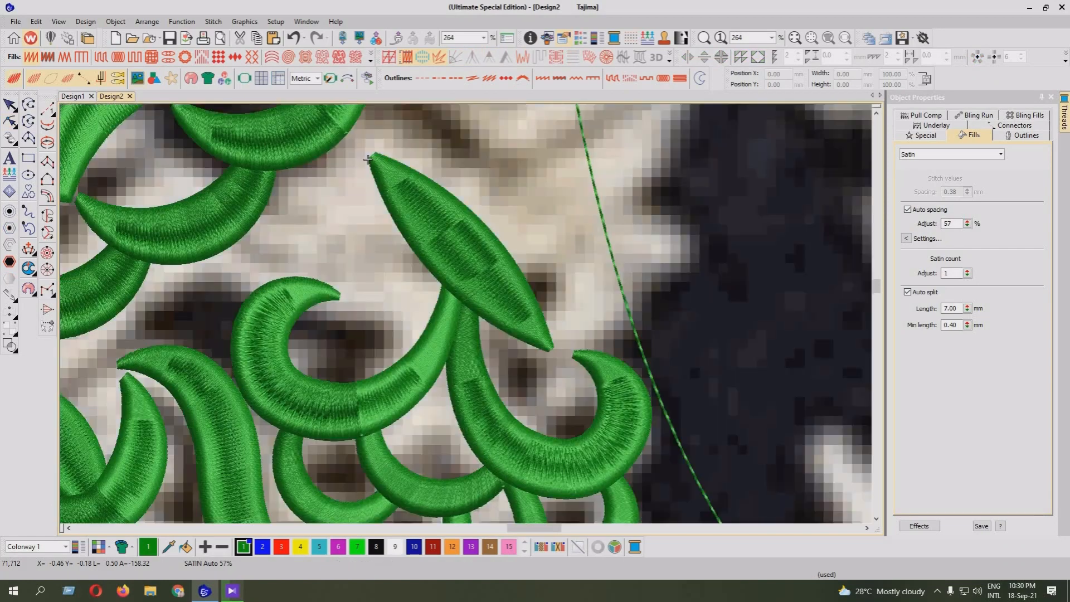
Duplicate the small crescent beneath the left large crescent and place the copy beside the leaf's upper half
{"action": "key", "text": "shift+z"}
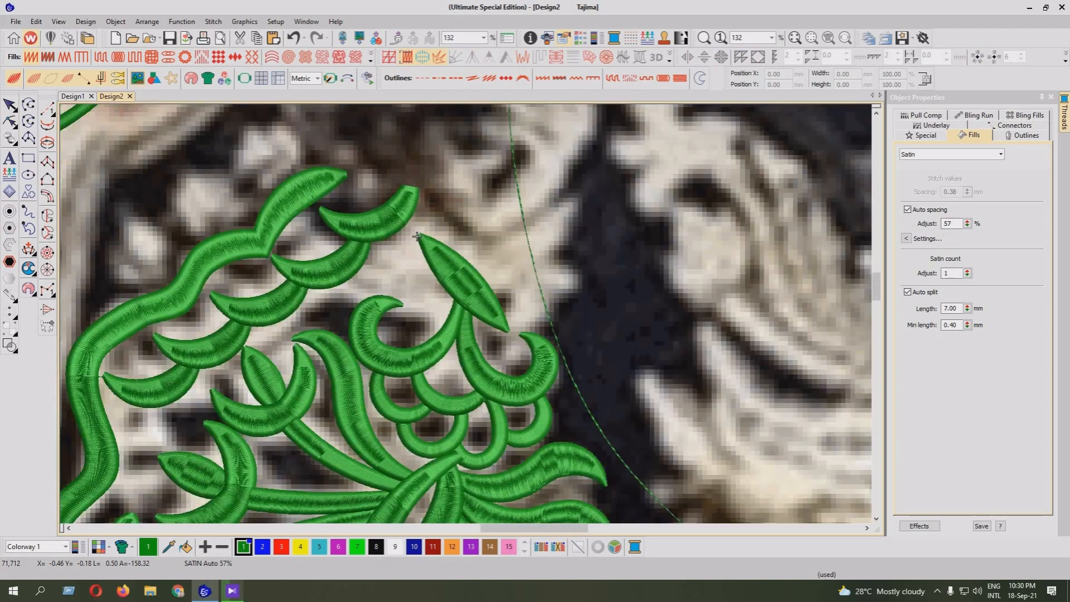
{"action": "key", "text": "shift+z"}
{"action": "key", "text": "z"}
{"action": "left_click", "coordinate": [376, 385]}
{"action": "key", "text": "ctrl+d"}
{"action": "left_click_drag", "start_coordinate": [376, 365], "coordinate": [396, 243]}
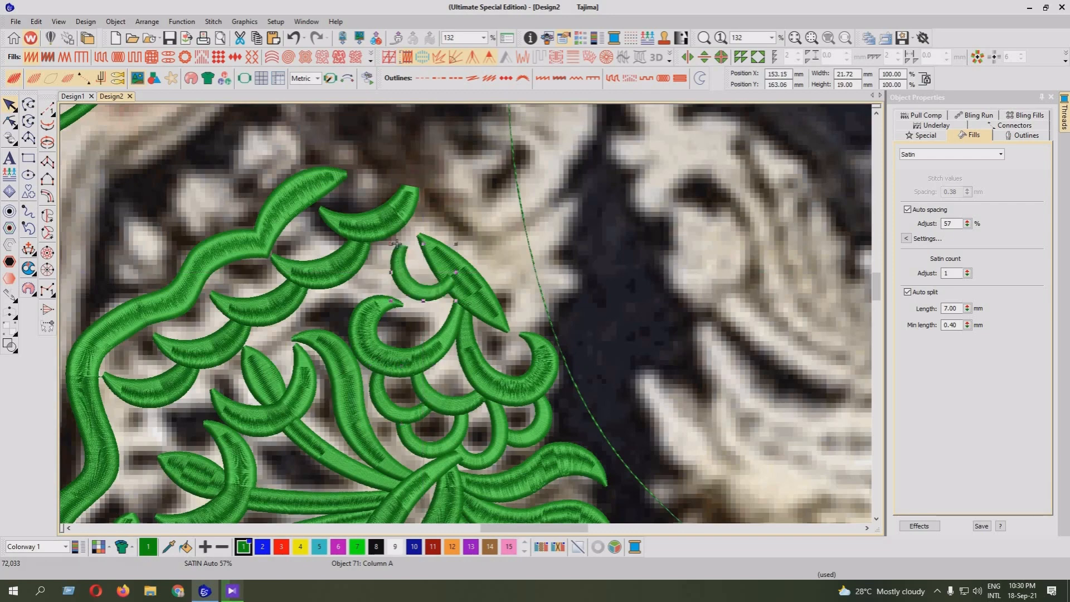
Rotate the copied crescent clockwise and shift it so its pointed tip meets the leaf's upper tip
{"action": "left_click_drag", "start_coordinate": [455, 301], "coordinate": [443, 315]}
{"action": "key", "text": "z"}
{"action": "left_click_drag", "start_coordinate": [360, 156], "coordinate": [374, 159]}
Reshape the copied crescent by fitting its lower end under the leaf, bowing its middle outward to the left and slimming its upper tip
{"action": "key", "text": "h"}
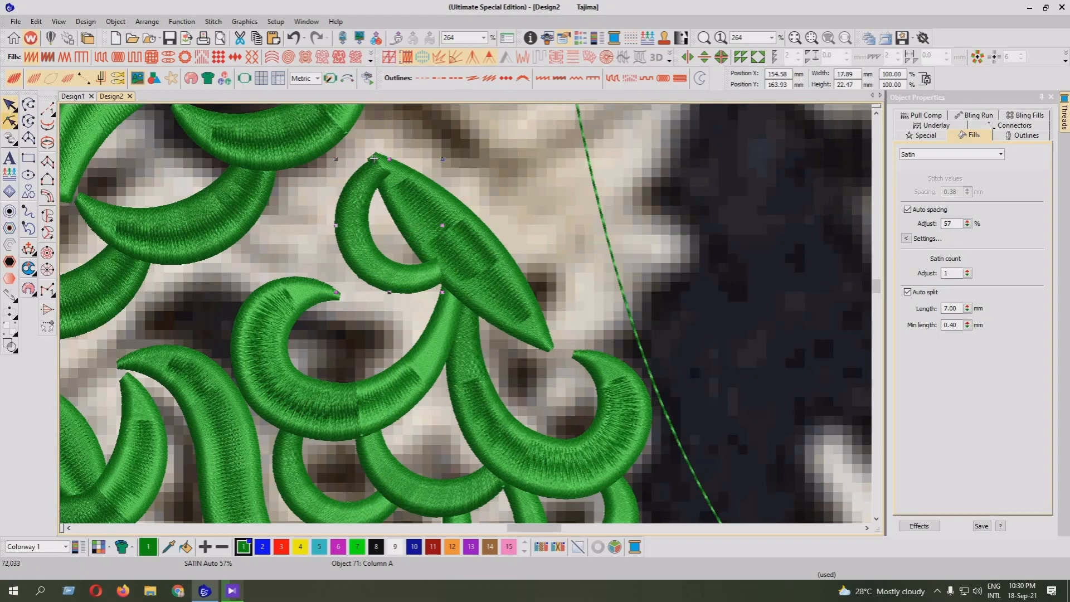
{"action": "left_click_drag", "start_coordinate": [441, 280], "coordinate": [446, 276]}
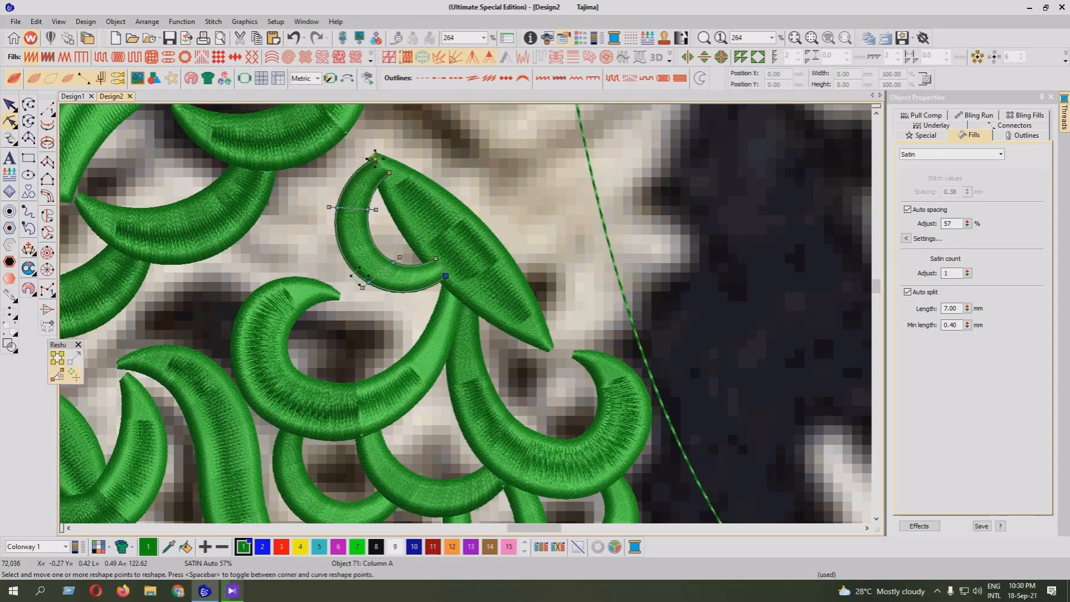
{"action": "key", "text": "Escape"}
{"action": "left_click_drag", "start_coordinate": [299, 202], "coordinate": [411, 305]}
{"action": "left_click_drag", "start_coordinate": [394, 263], "coordinate": [382, 271]}
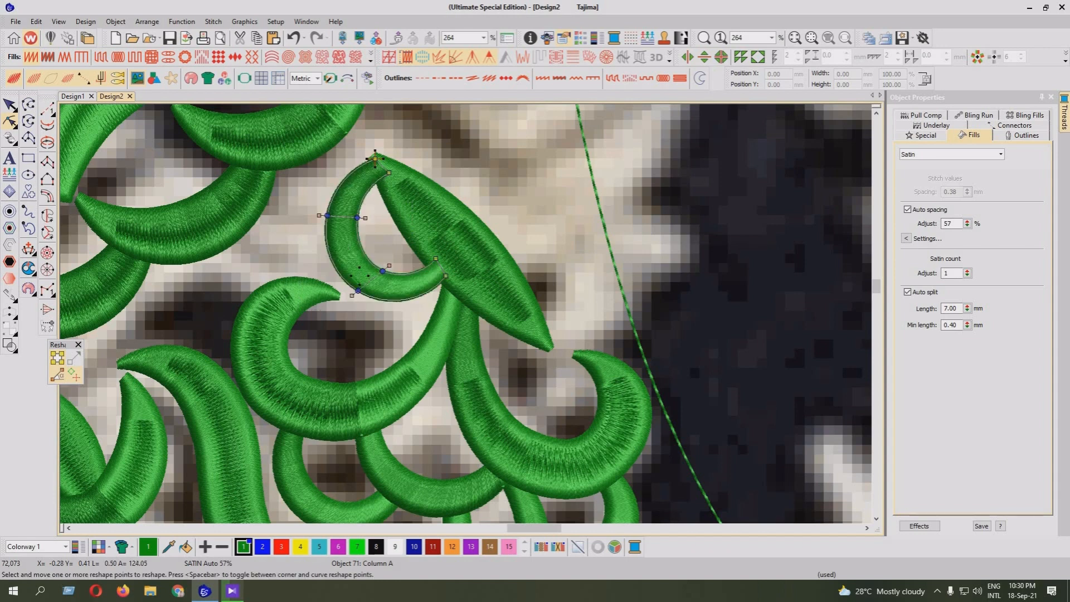
{"action": "left_click_drag", "start_coordinate": [389, 173], "coordinate": [384, 174]}
{"action": "key", "text": "Escape"}
Extend the leaf's upper tip slightly up and to the left by nudging its end reshape points past the small crescent's tip
{"action": "left_click", "coordinate": [369, 159]}
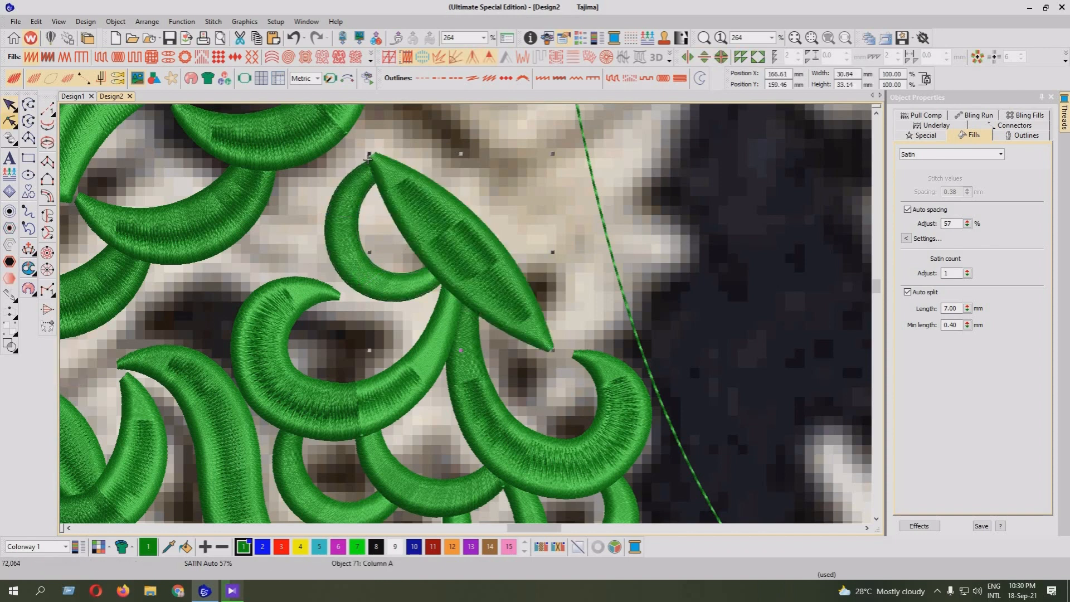
{"action": "key", "text": "h"}
{"action": "key", "text": "Right"}
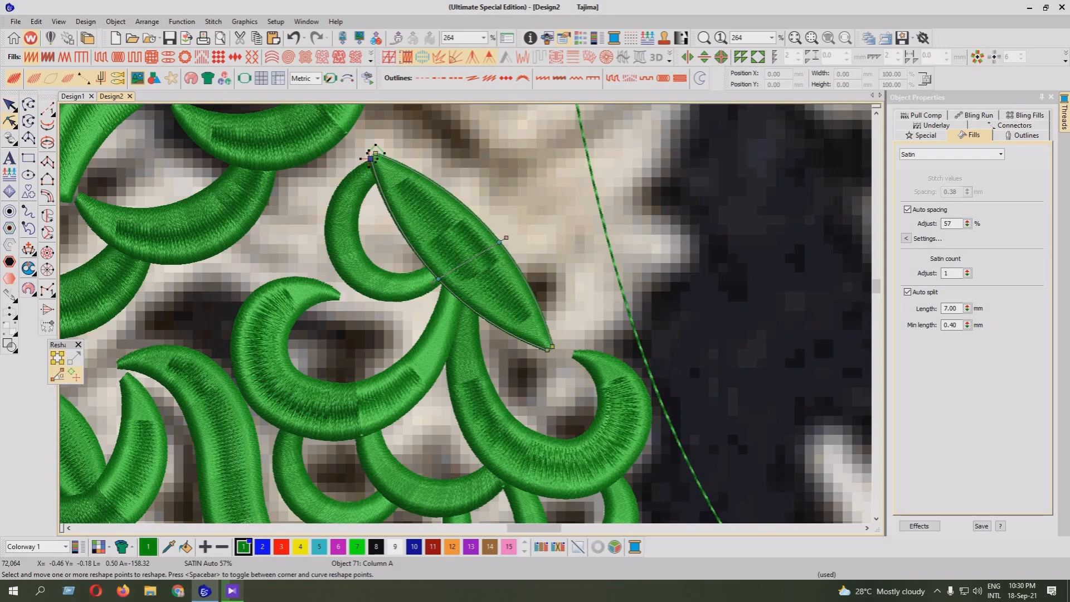
{"action": "key", "text": "Up"}
{"action": "key", "text": "Return"}
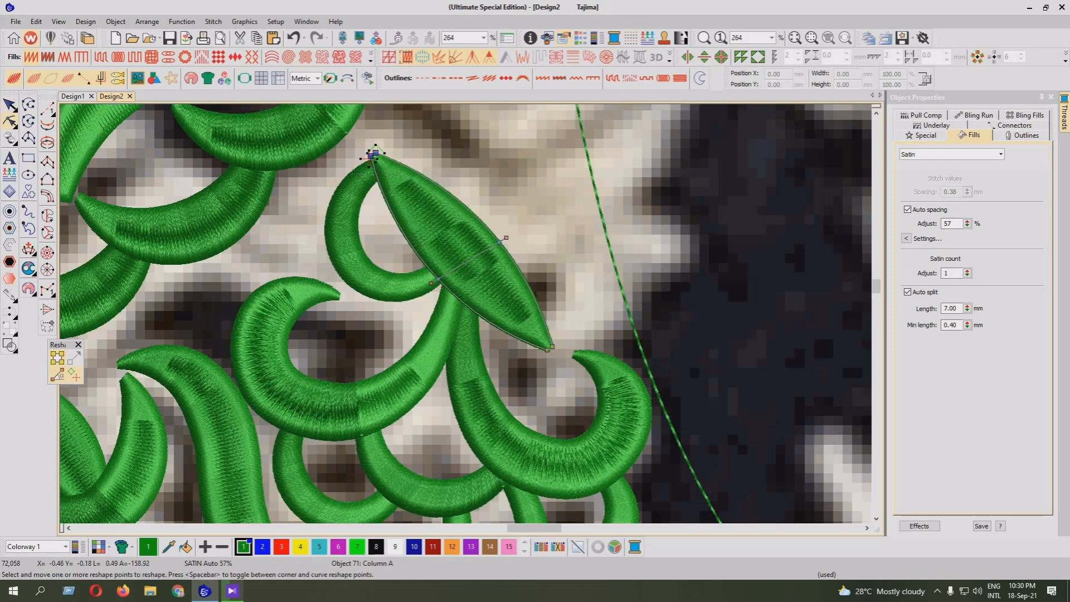
{"action": "key", "text": "Up"}
{"action": "key", "text": "Up"}
{"action": "key", "text": "Up"}
{"action": "key", "text": "Up"}
{"action": "key", "text": "Left"}
{"action": "key", "text": "Left"}
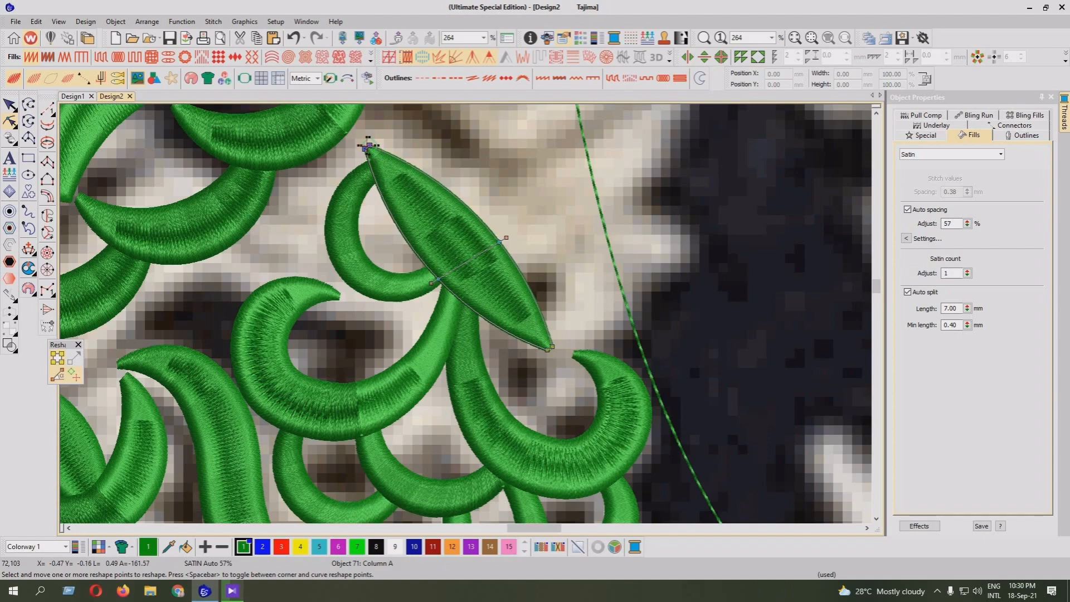
{"action": "key", "text": "Return"}
{"action": "scroll", "coordinate": [370, 145], "scroll_direction": "down", "scroll_amount": 5}
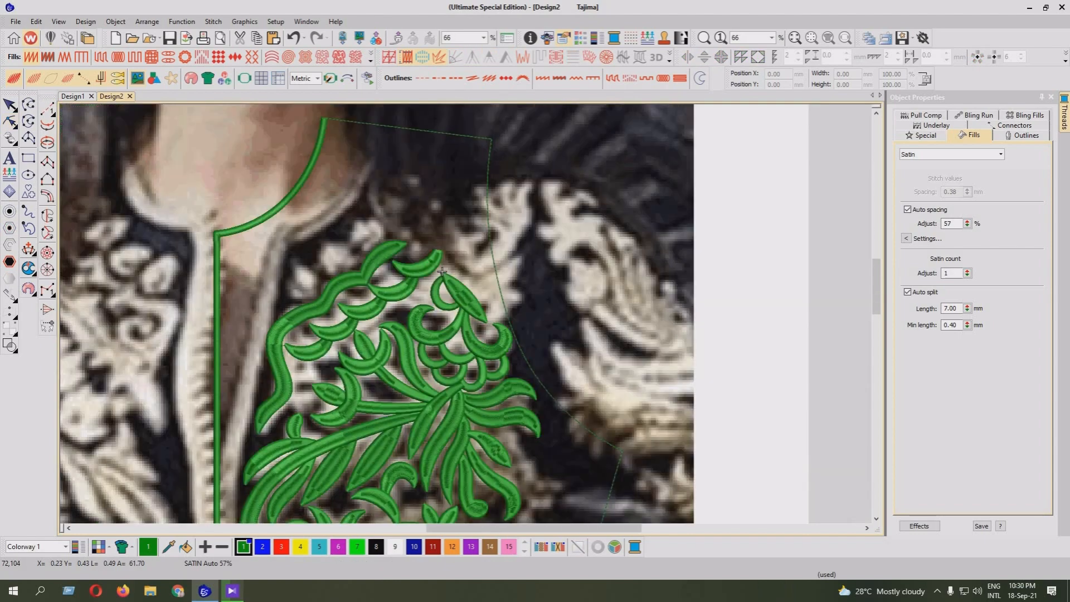
Copy the upper-right petal of the small flower below the leaf spray and place it above the wavy scroll column near the neckline
{"action": "scroll", "coordinate": [442, 271], "scroll_direction": "down", "scroll_amount": 2}
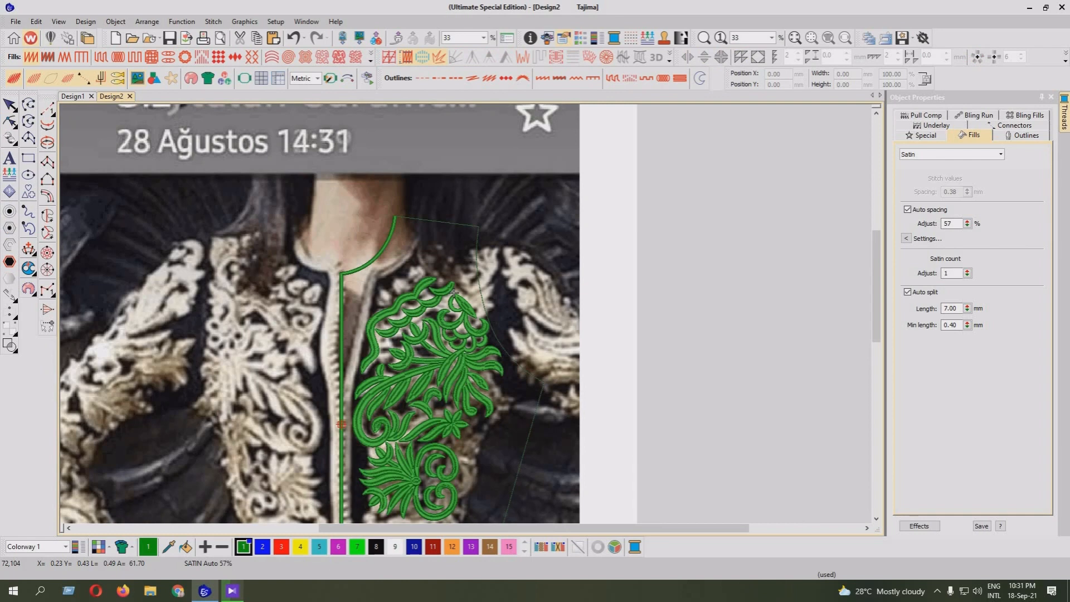
{"action": "key", "text": "d"}
{"action": "key", "text": "d"}
{"action": "left_click_drag", "start_coordinate": [877, 286], "coordinate": [876, 309]}
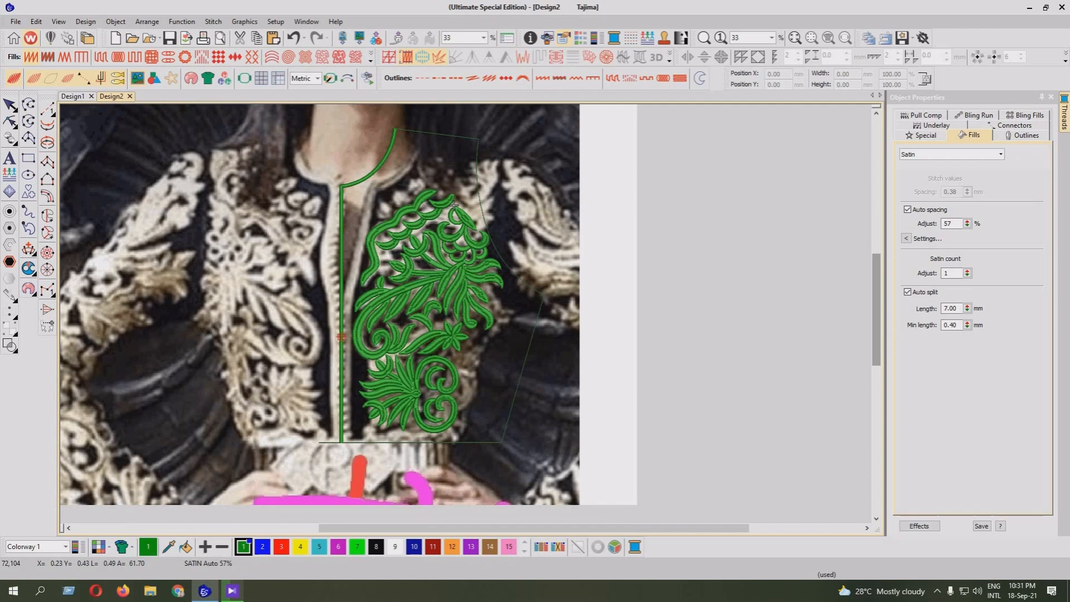
{"action": "key", "text": "Escape"}
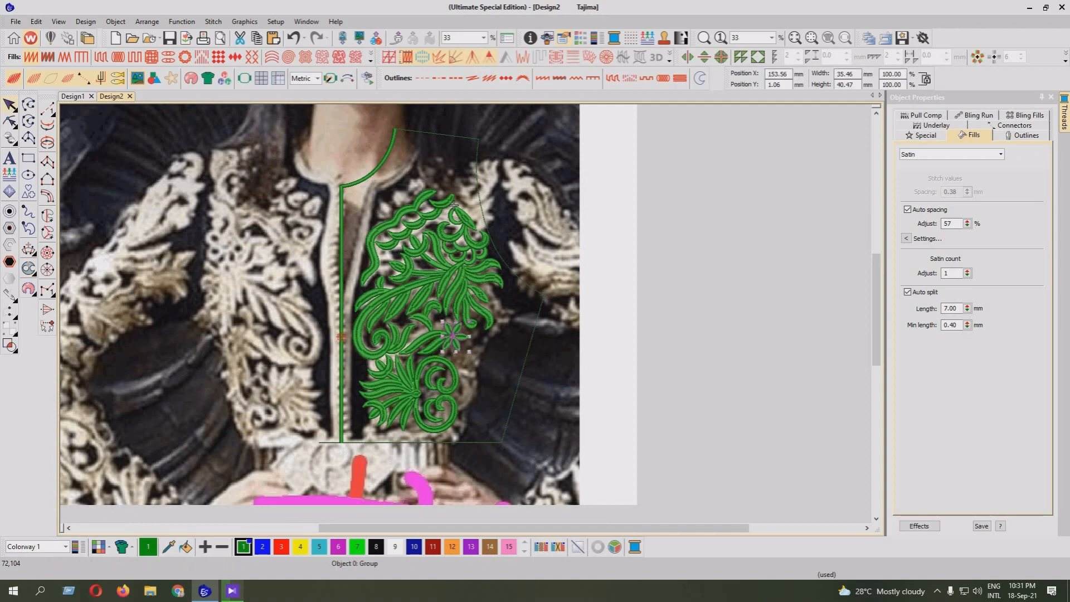
{"action": "left_click", "coordinate": [454, 333]}
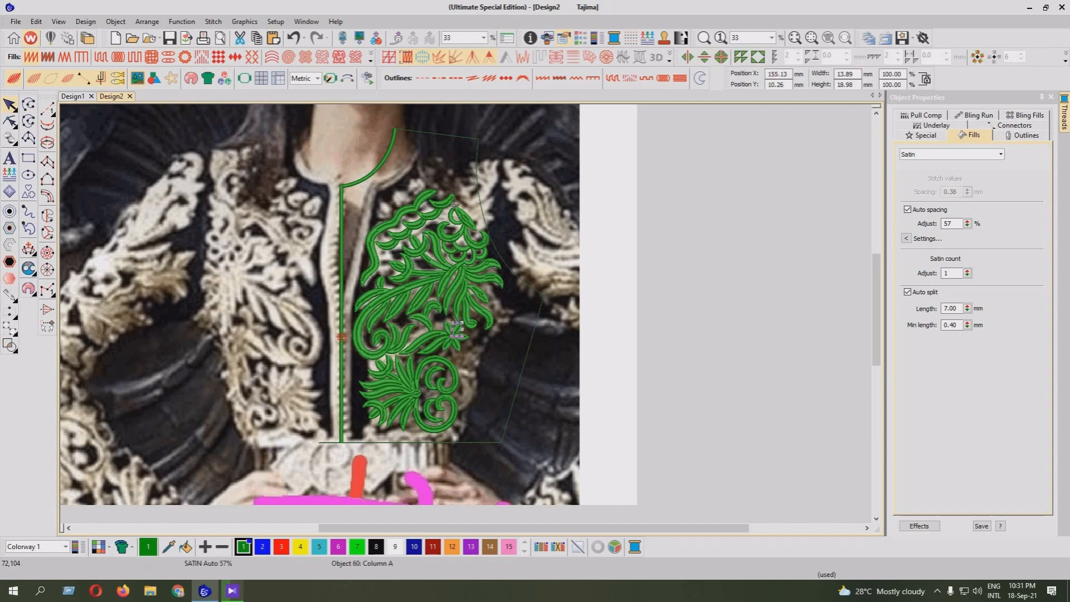
{"action": "left_click_drag", "start_coordinate": [456, 329], "coordinate": [420, 176]}
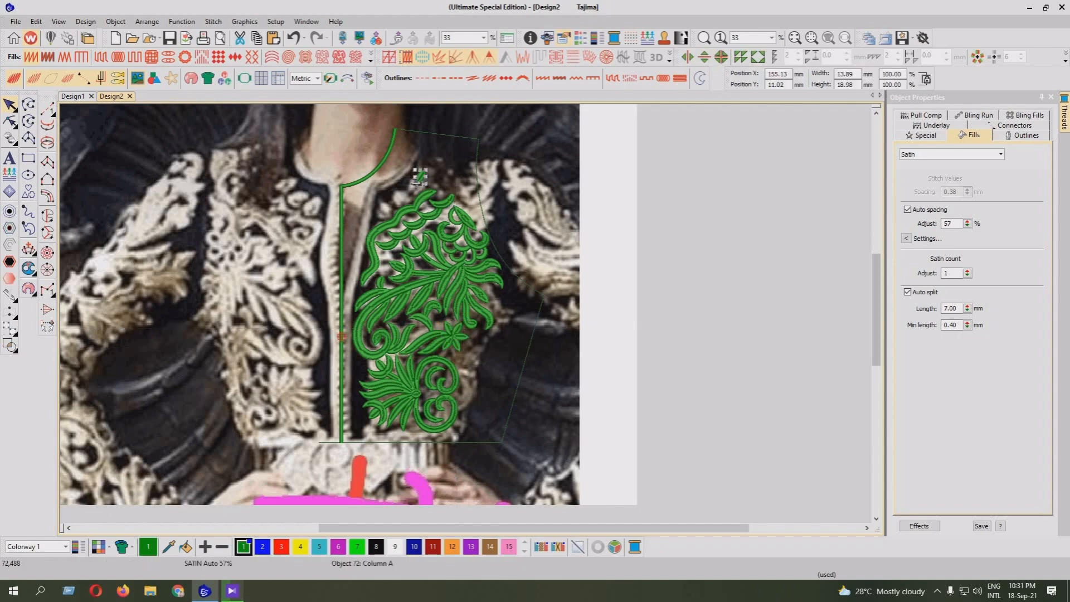
Rotate the copied petal counterclockwise until it stands nearly upright above the wavy scroll column
{"action": "left_click", "coordinate": [876, 113]}
{"action": "left_click", "coordinate": [876, 114]}
{"action": "left_click", "coordinate": [876, 113]}
{"action": "scroll", "coordinate": [418, 305], "scroll_direction": "up", "scroll_amount": 4}
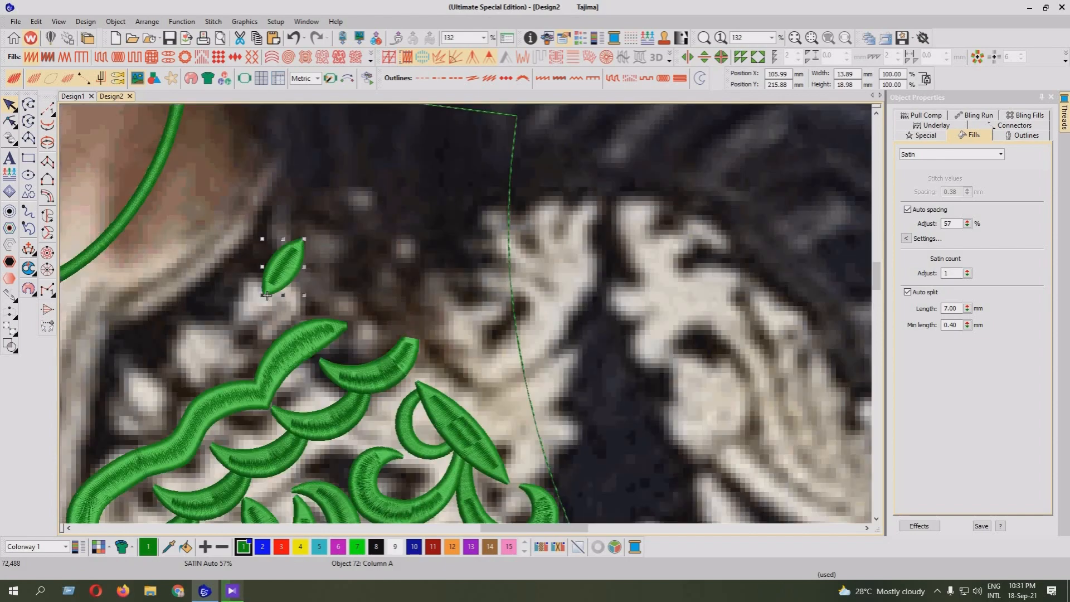
{"action": "left_click_drag", "start_coordinate": [303, 239], "coordinate": [290, 298]}
{"action": "scroll", "coordinate": [290, 299], "scroll_direction": "up", "scroll_amount": 2}
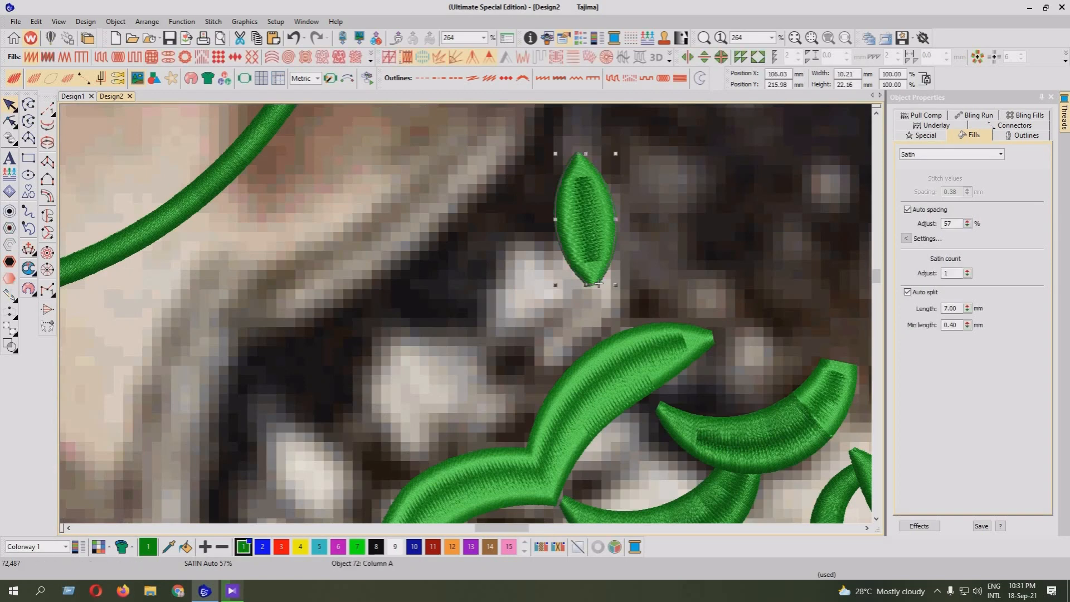
{"action": "left_click_drag", "start_coordinate": [598, 283], "coordinate": [523, 283]}
Shorten the copied petal by lowering the reshape points of its upper tip, and adjust its left edge slightly
{"action": "key", "text": "h"}
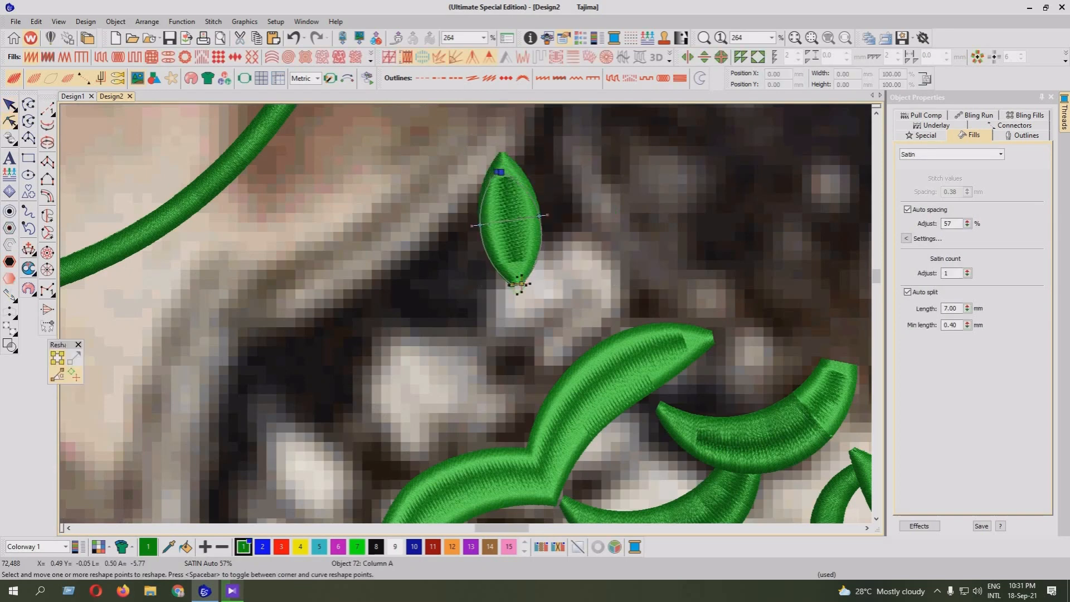
{"action": "left_click_drag", "start_coordinate": [480, 225], "coordinate": [478, 229]}
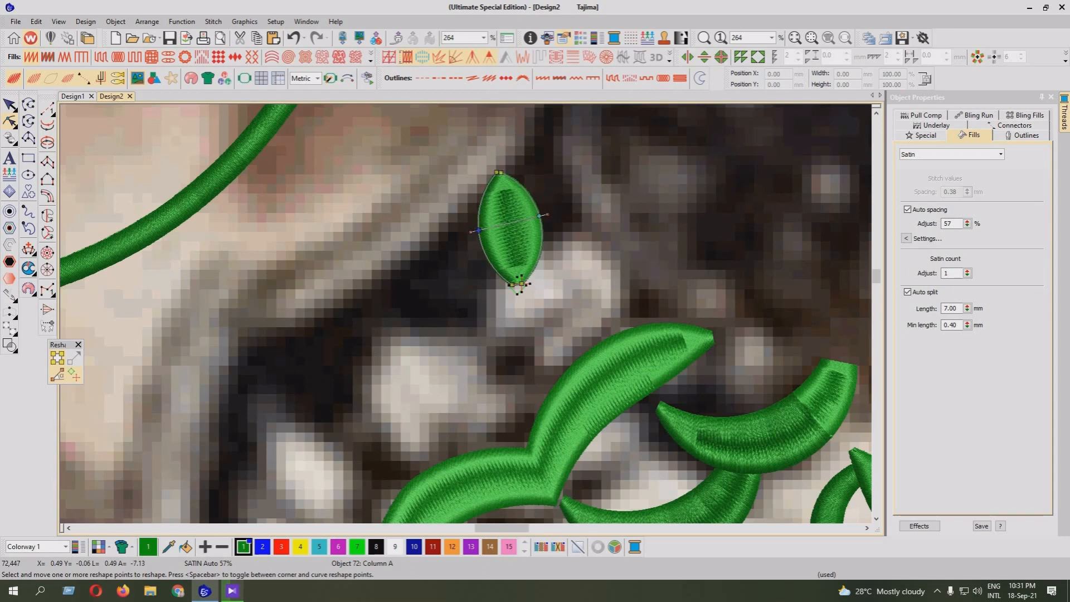
{"action": "scroll", "coordinate": [466, 314], "scroll_direction": "up", "scroll_amount": 2}
{"action": "key", "text": "z"}
{"action": "left_click", "coordinate": [536, 197]}
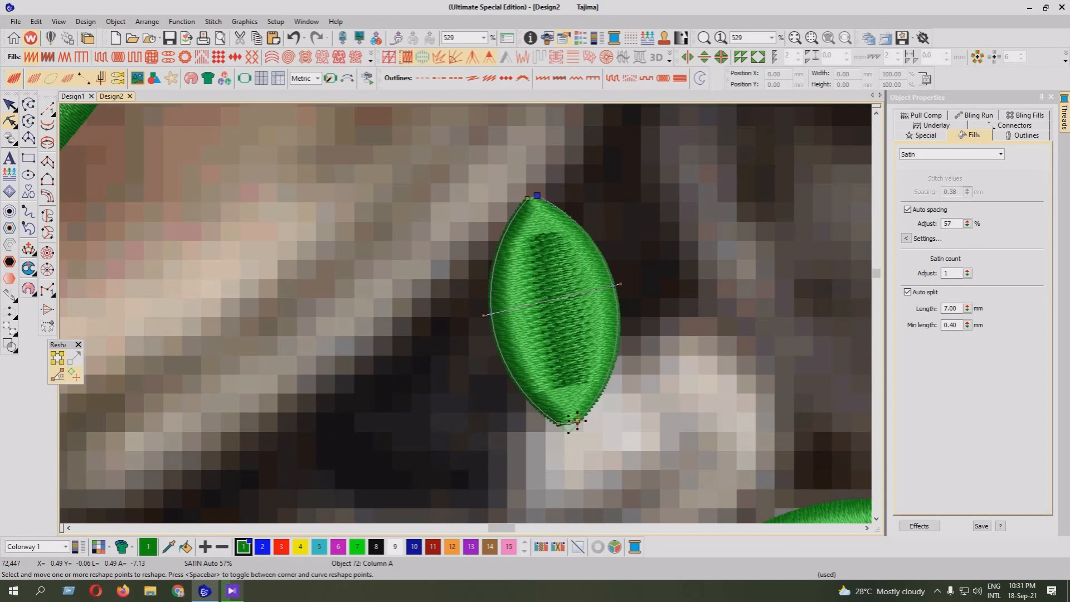
{"action": "key", "text": "Return"}
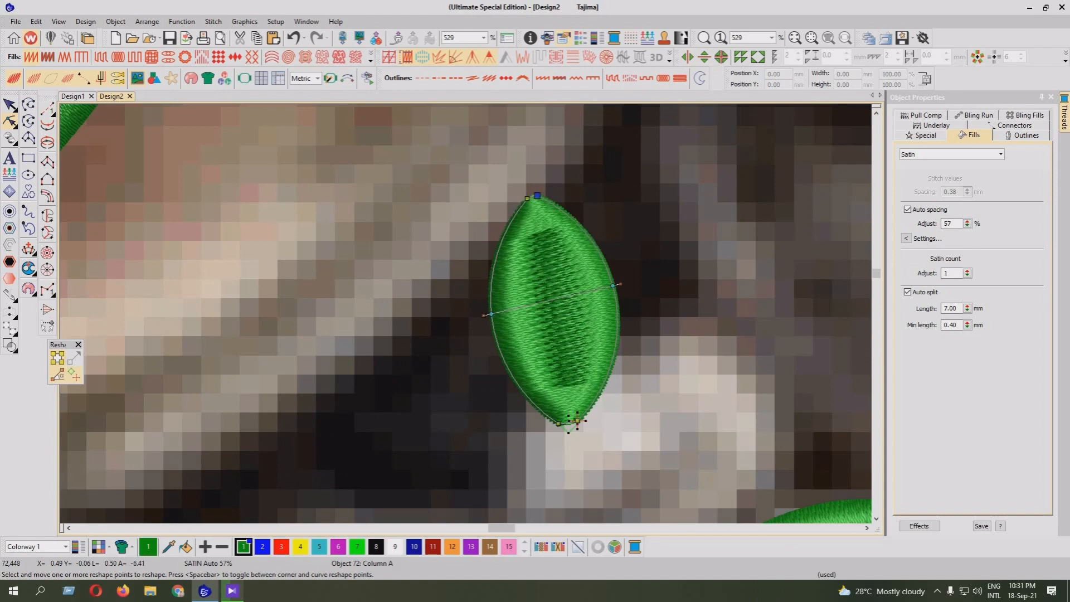
{"action": "key", "text": "Return"}
{"action": "left_click", "coordinate": [538, 196]}
{"action": "left_click", "coordinate": [527, 199], "text": "ctrl"}
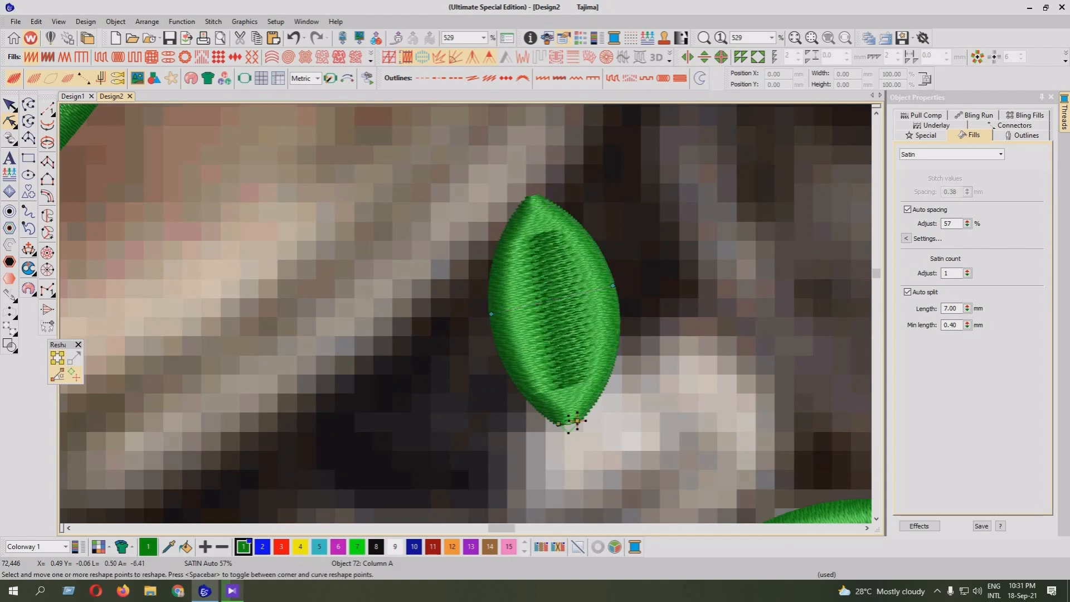
{"action": "left_click_drag", "start_coordinate": [527, 198], "coordinate": [525, 227]}
{"action": "key", "text": "Return"}
Shift the petal's lower tip slightly to the right and bow its left edge a little outward and down
{"action": "left_click_drag", "start_coordinate": [578, 420], "coordinate": [572, 420]}
{"action": "key", "text": "Return"}
{"action": "key", "text": "Return"}
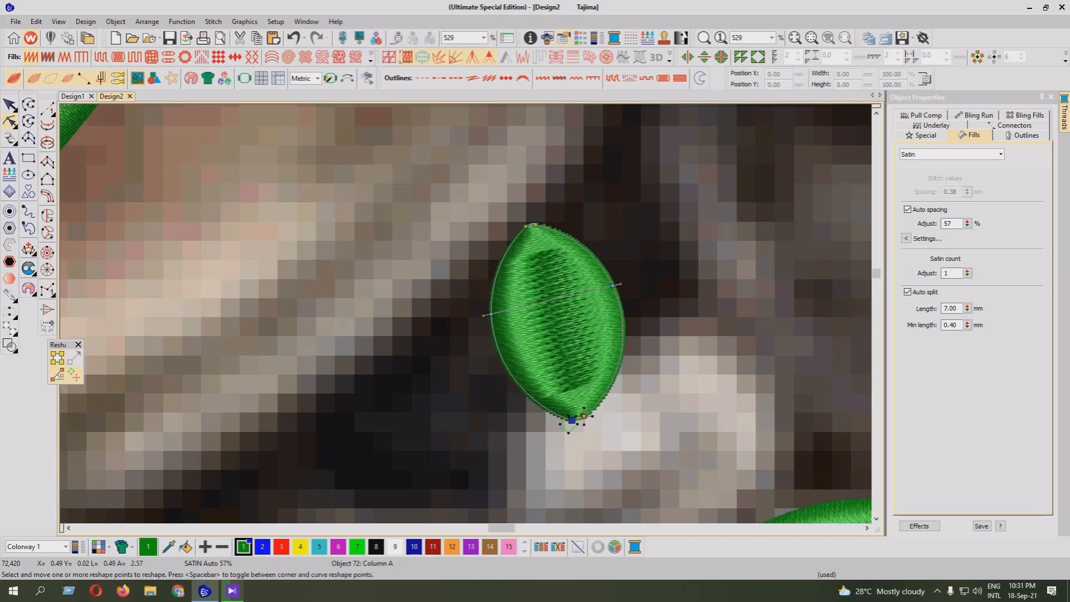
{"action": "left_click_drag", "start_coordinate": [491, 314], "coordinate": [489, 323]}
{"action": "key", "text": "Return"}
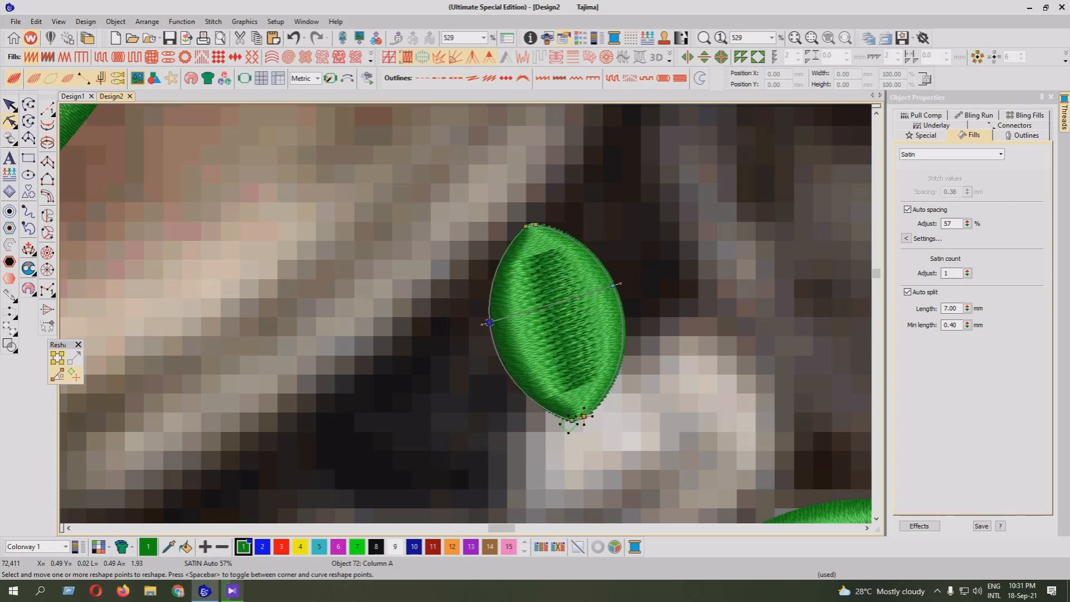
{"action": "key", "text": "Return"}
{"action": "key", "text": "shift+z"}
Scale the petal down proportionally to about 9.4 mm wide and 13.8 mm high
{"action": "key", "text": "Escape"}
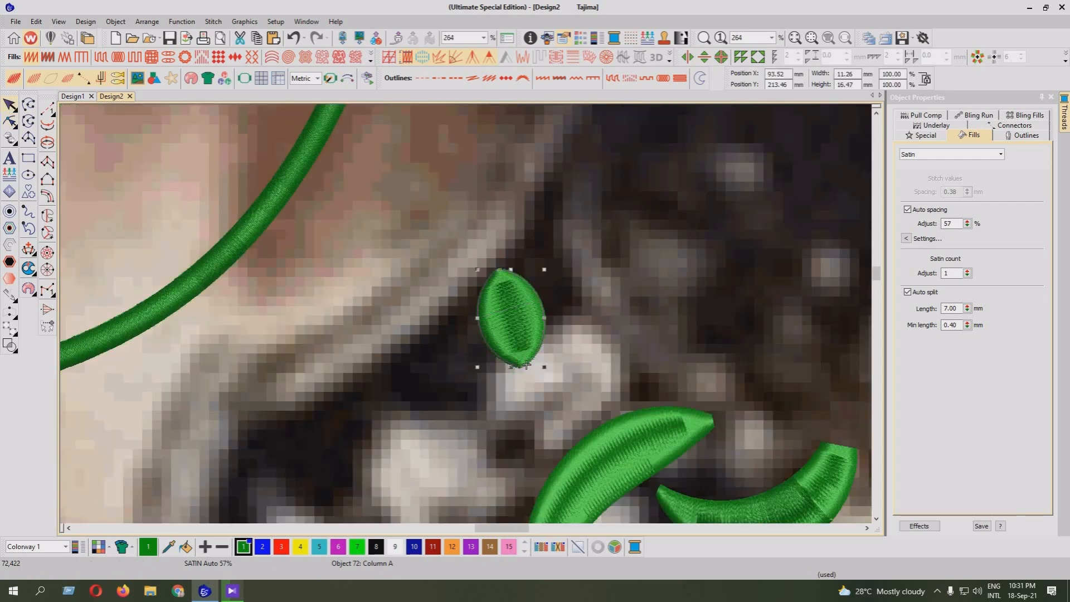
{"action": "key", "text": "shift+z"}
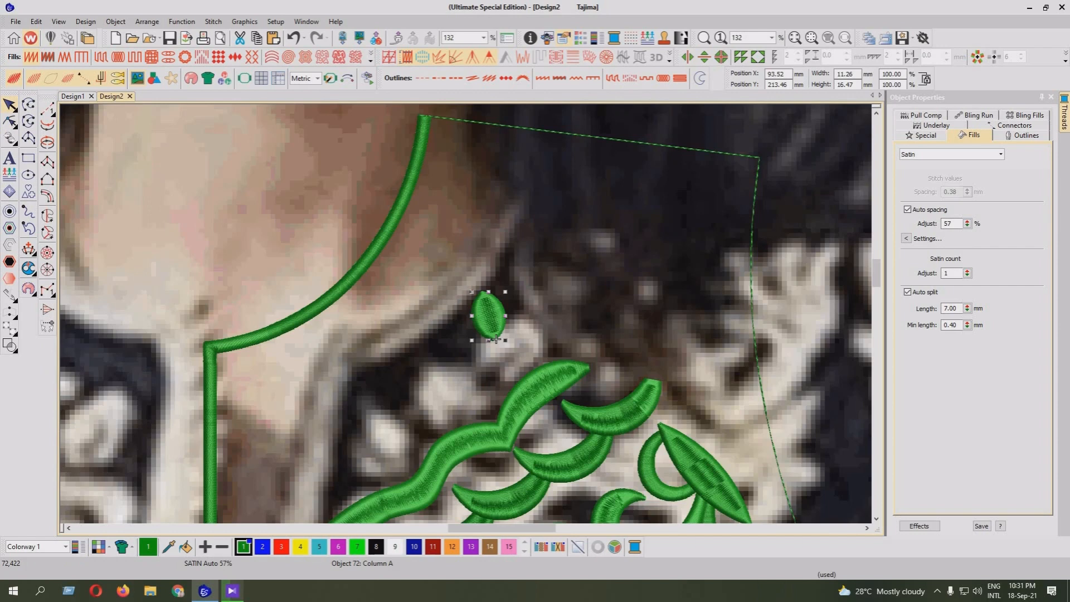
{"action": "left_click_drag", "start_coordinate": [505, 292], "coordinate": [500, 300]}
Try to make a six-petal wreath from the petal, centred just below its lower tip
{"action": "key", "text": "w"}
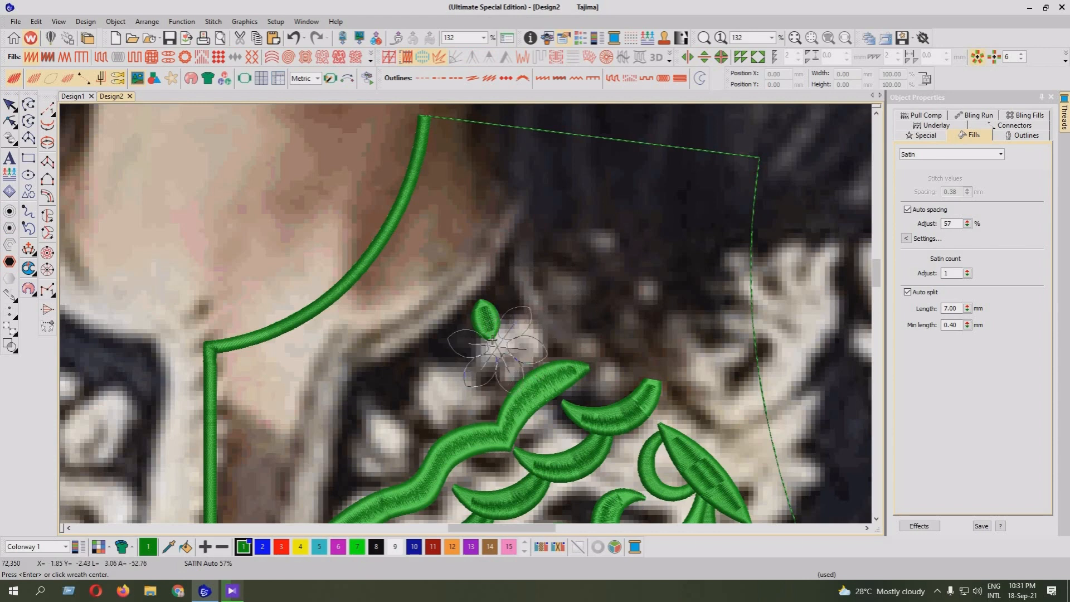
{"action": "left_click", "coordinate": [492, 340]}
{"action": "key", "text": "Return"}
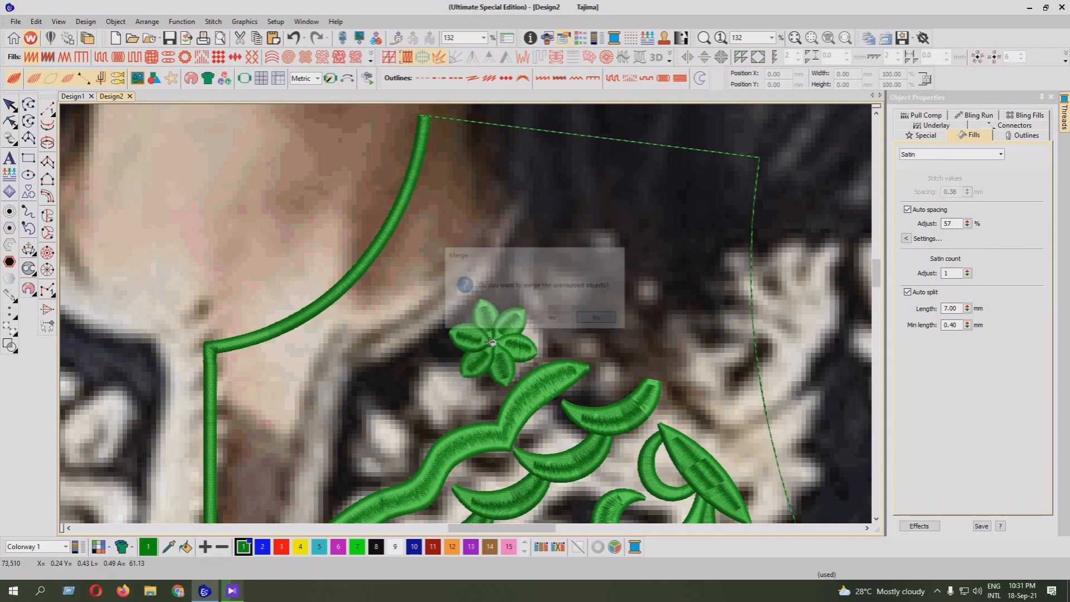
{"action": "key", "text": "ctrl+z"}
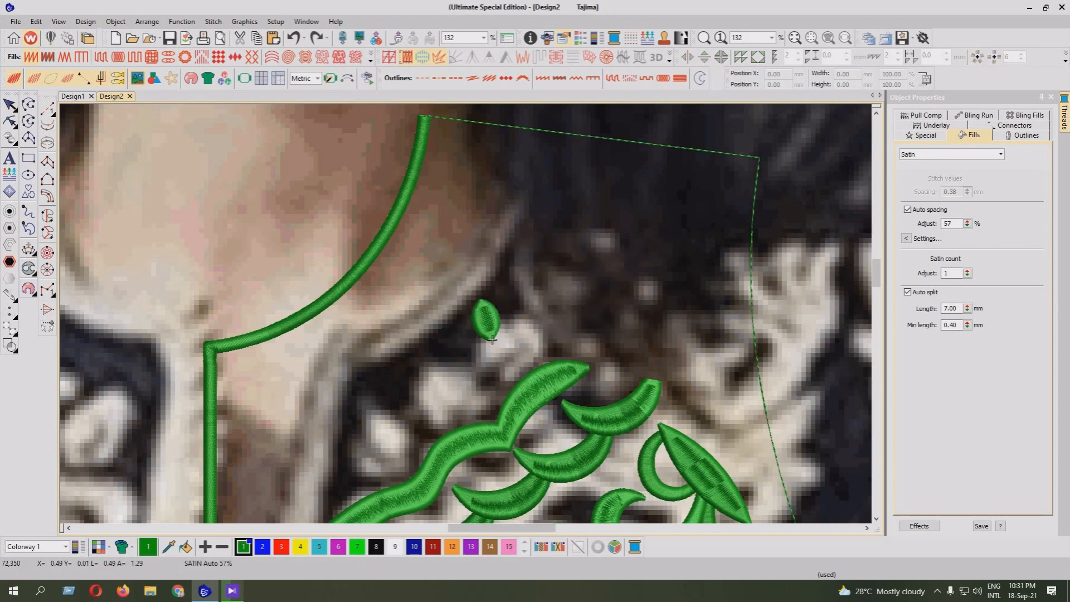
Extend the petal's lower tip down and slightly to the right by moving its end reshape points
{"action": "scroll", "coordinate": [492, 340], "scroll_direction": "down", "scroll_amount": 2}
{"action": "key", "text": "z"}
{"action": "key", "text": "h"}
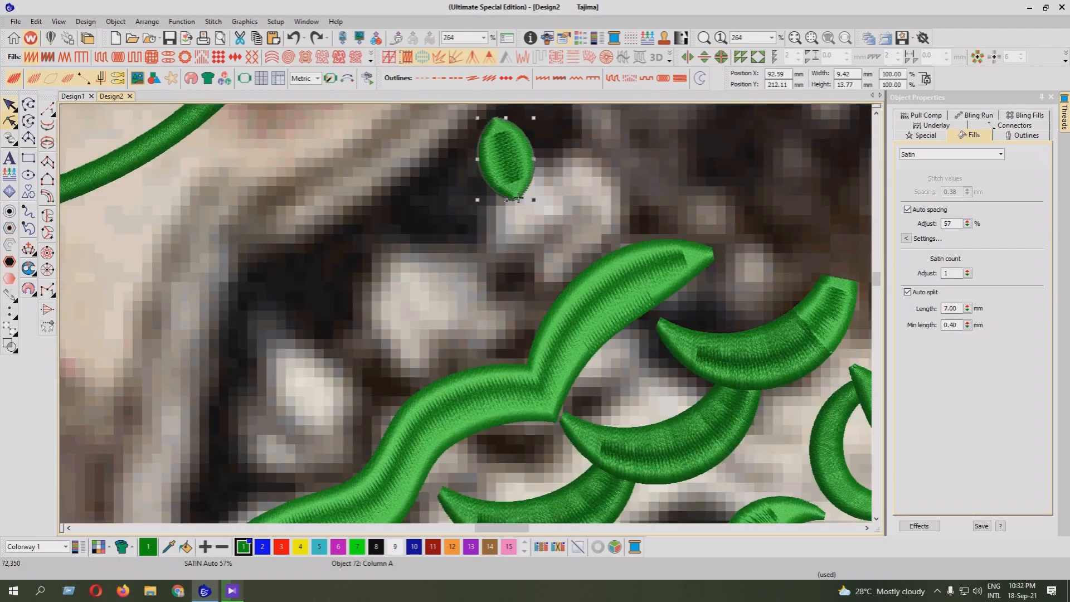
{"action": "key", "text": "z"}
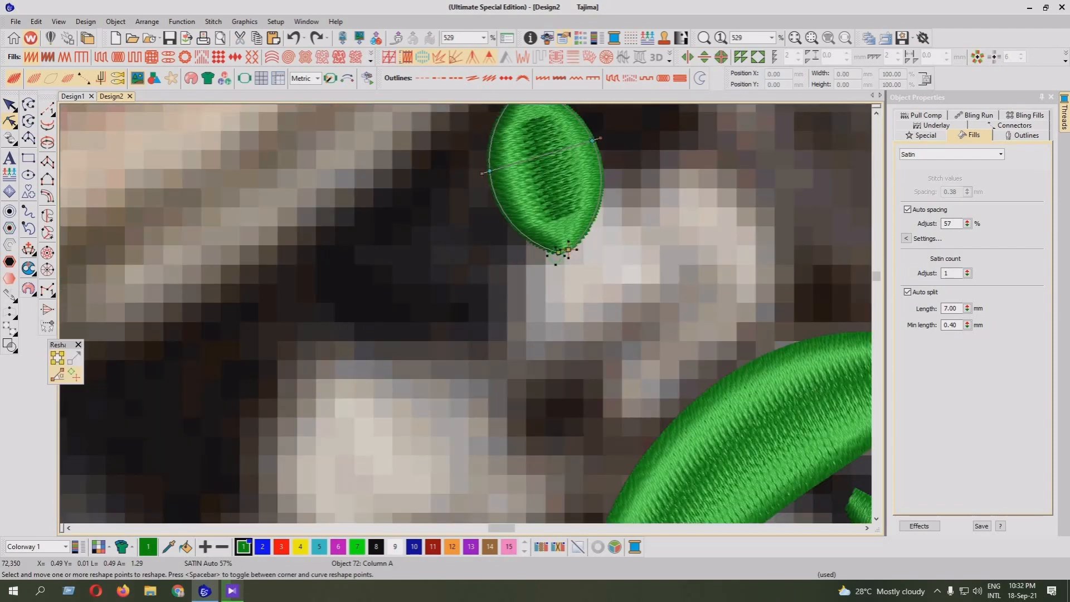
{"action": "left_click_drag", "start_coordinate": [552, 291], "coordinate": [573, 267]}
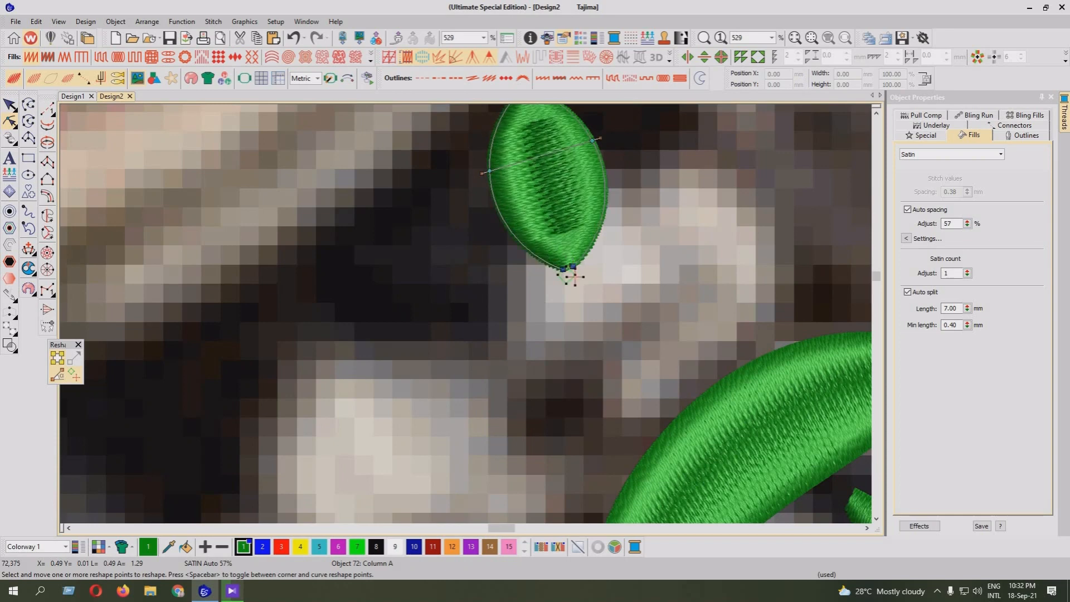
{"action": "key", "text": "Escape"}
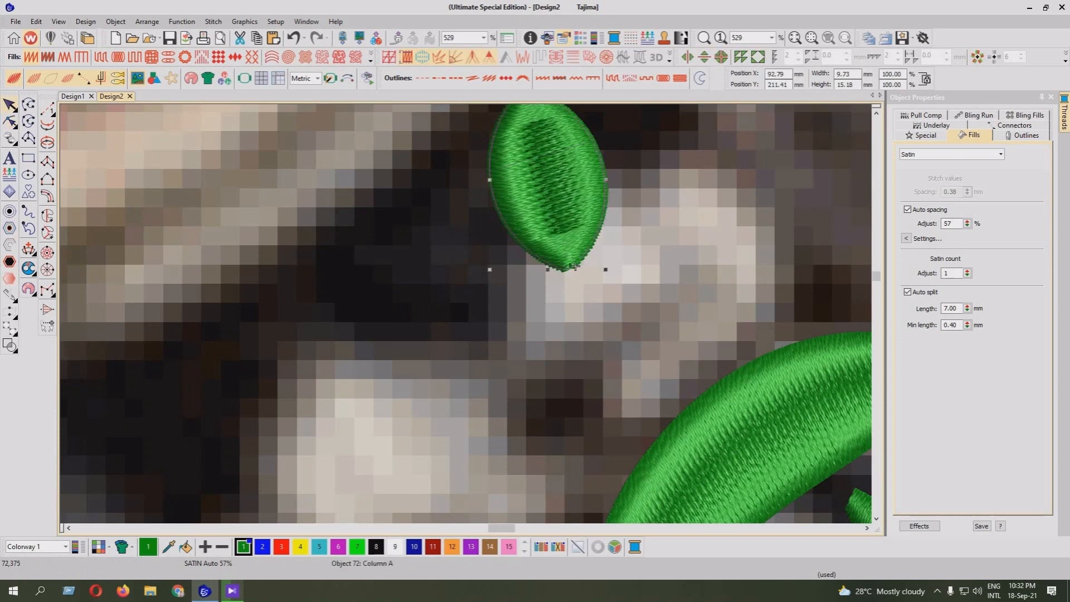
Create a six-petal flower by arraying the petal as a wreath centred on its lower tip
{"action": "left_click", "coordinate": [977, 57]}
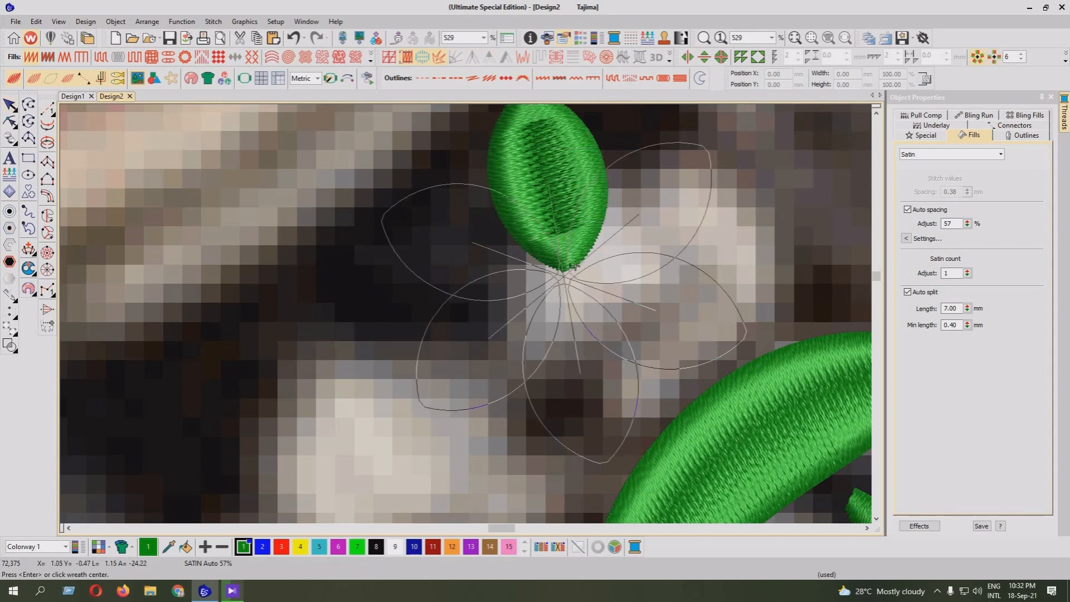
{"action": "left_click", "coordinate": [567, 262]}
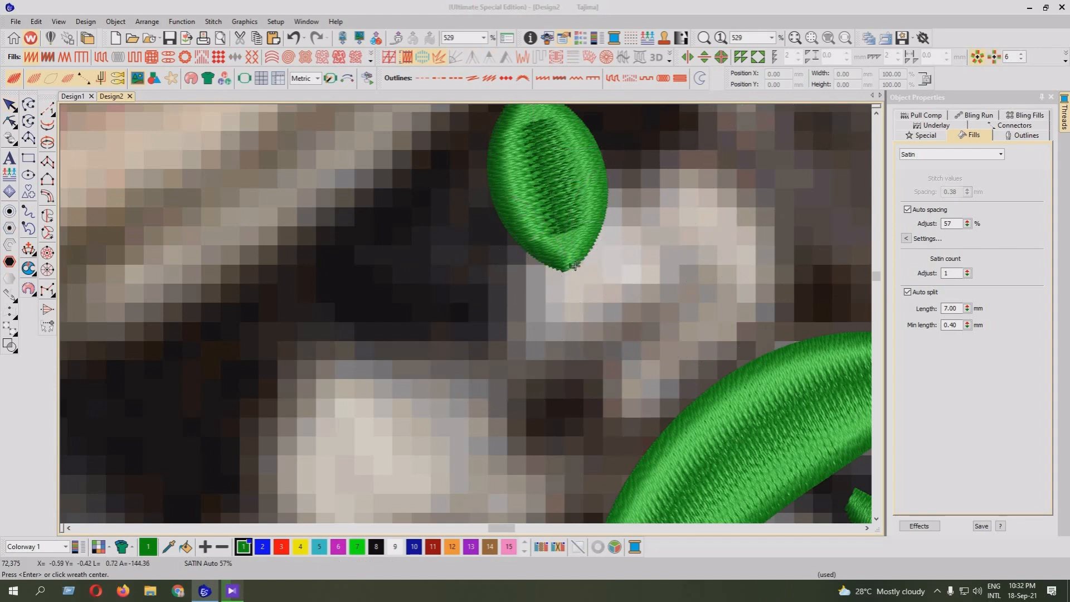
{"action": "key", "text": "Return"}
{"action": "key", "text": "shift+z"}
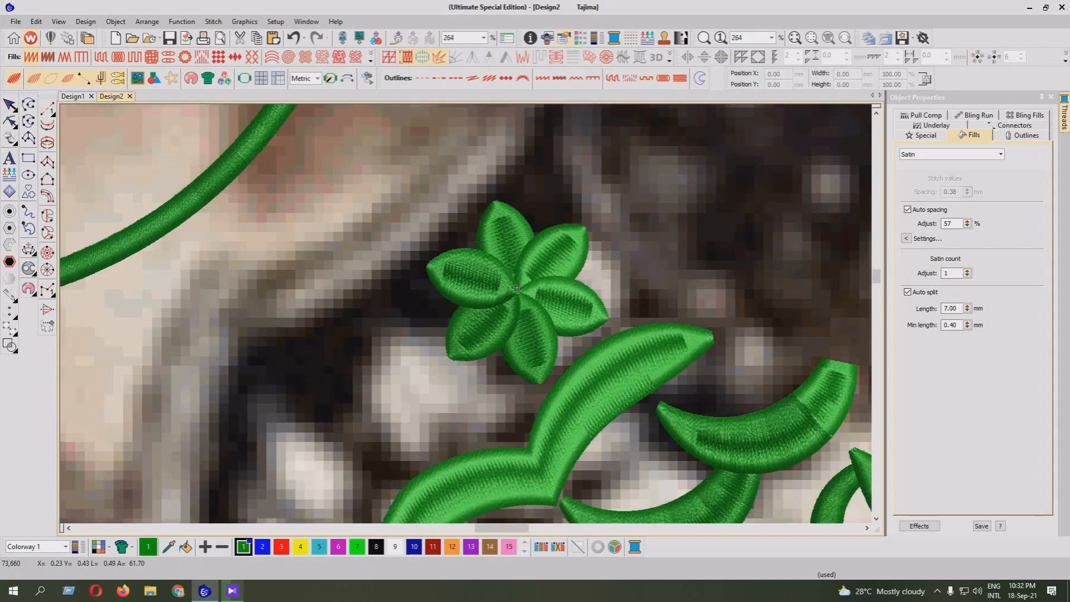
Add reshape points to the flower's top petal, pull its lower right edge inward and make the points at the neighbouring petals' crossings corners
{"action": "key", "text": "t"}
{"action": "key", "text": "z"}
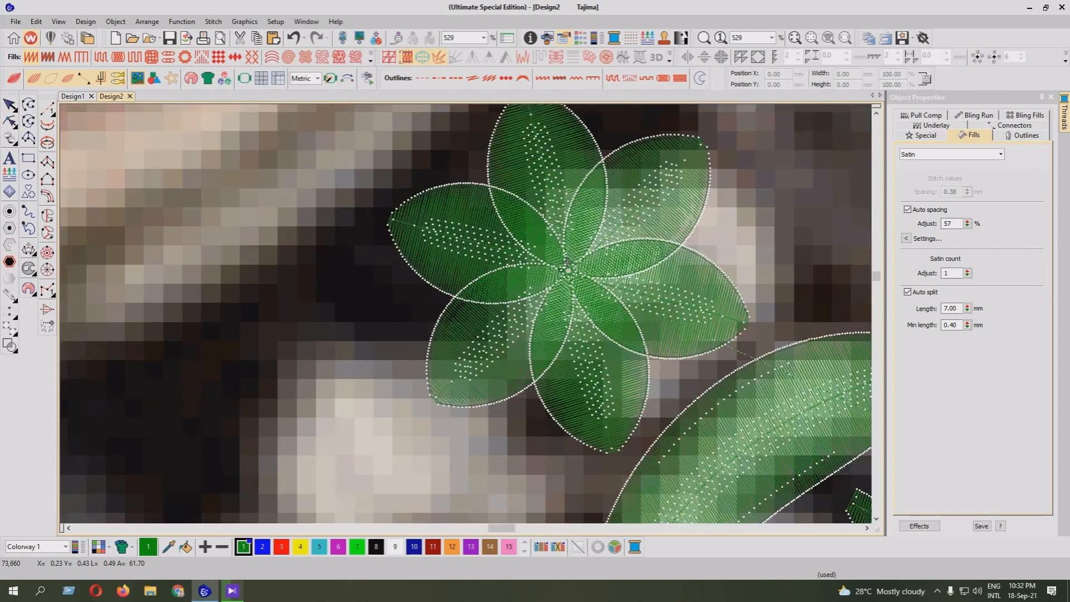
{"action": "left_click", "coordinate": [567, 262]}
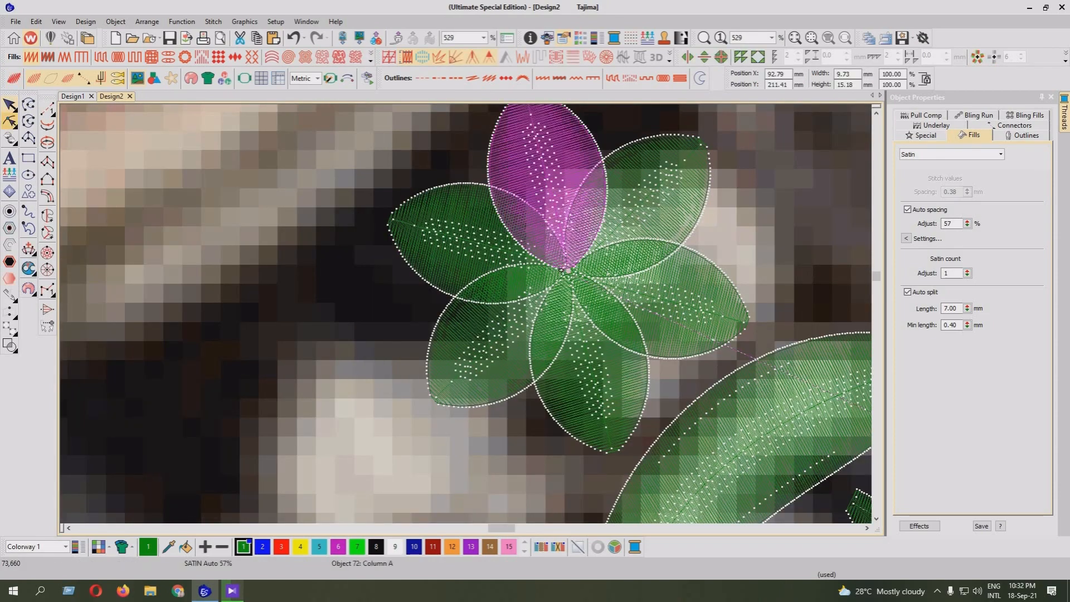
{"action": "key", "text": "h"}
{"action": "right_click", "coordinate": [601, 162]}
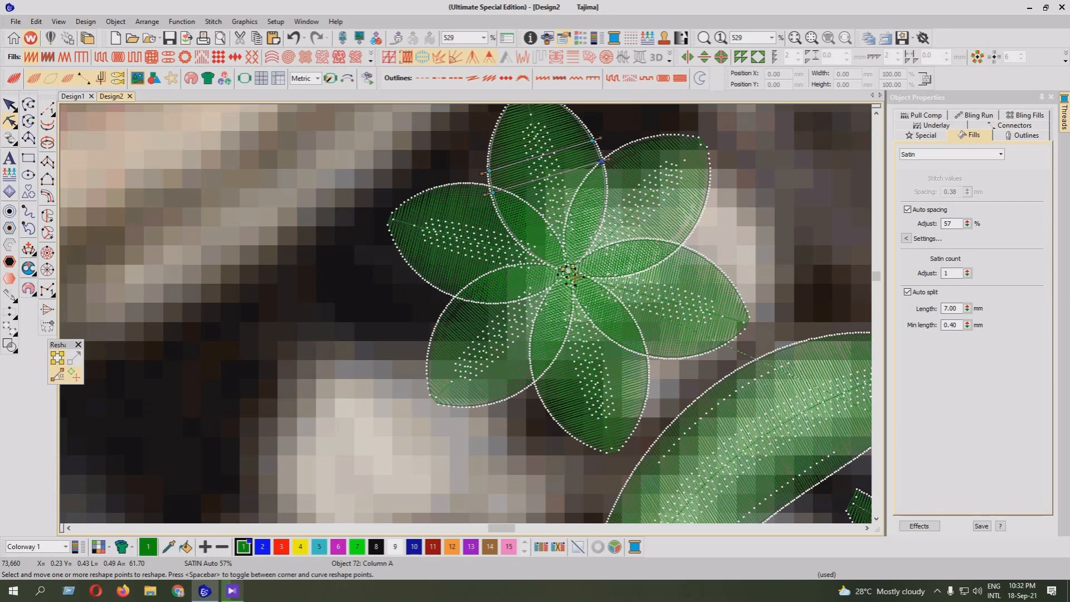
{"action": "right_click", "coordinate": [603, 208]}
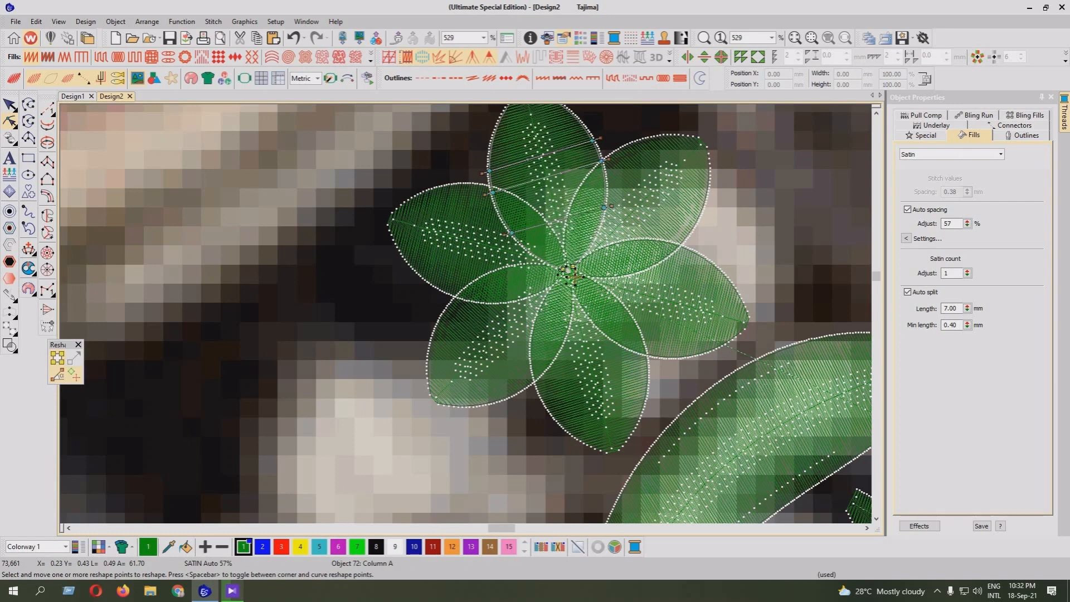
{"action": "left_click_drag", "start_coordinate": [593, 211], "coordinate": [586, 213]}
{"action": "left_click", "coordinate": [601, 161]}
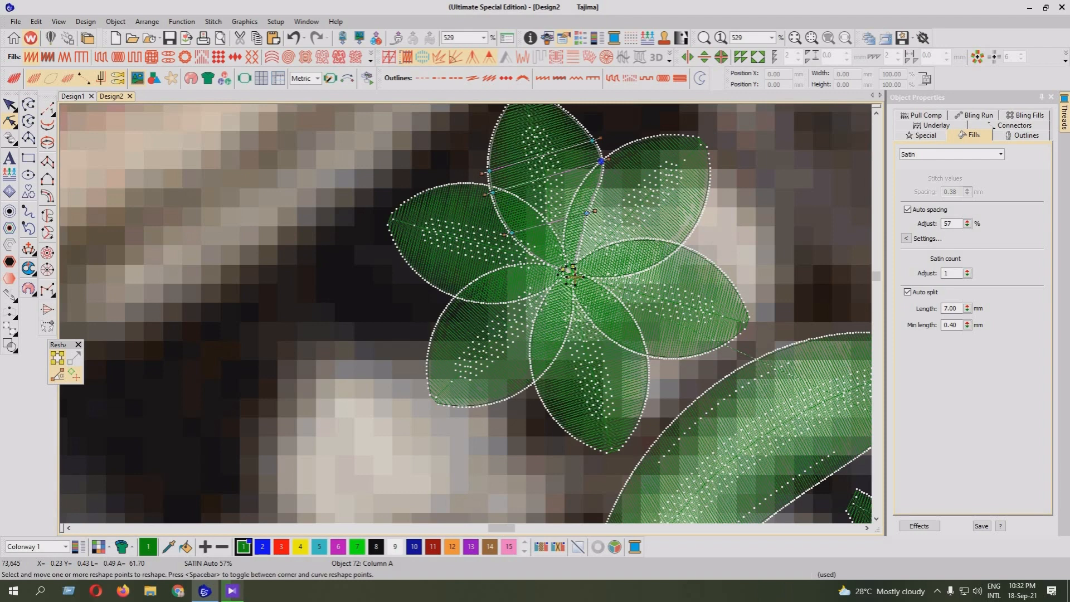
{"action": "key", "text": "space"}
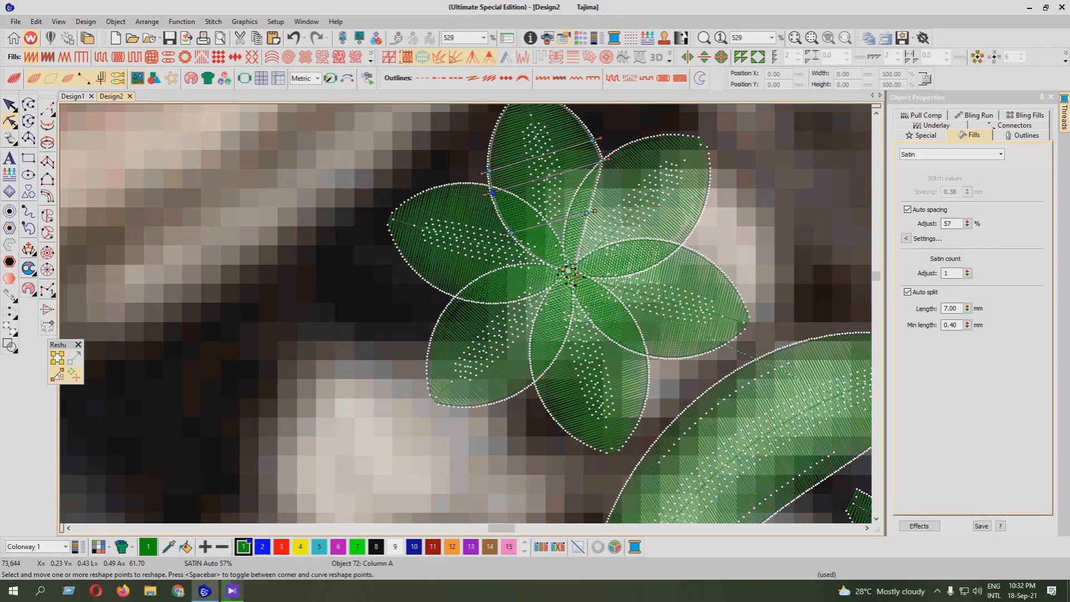
Pull the top petal's two lower edges inward and move its corner points slightly down at the neighbouring petals' crossings
{"action": "left_click_drag", "start_coordinate": [512, 232], "coordinate": [525, 228]}
{"action": "left_click", "coordinate": [876, 113]}
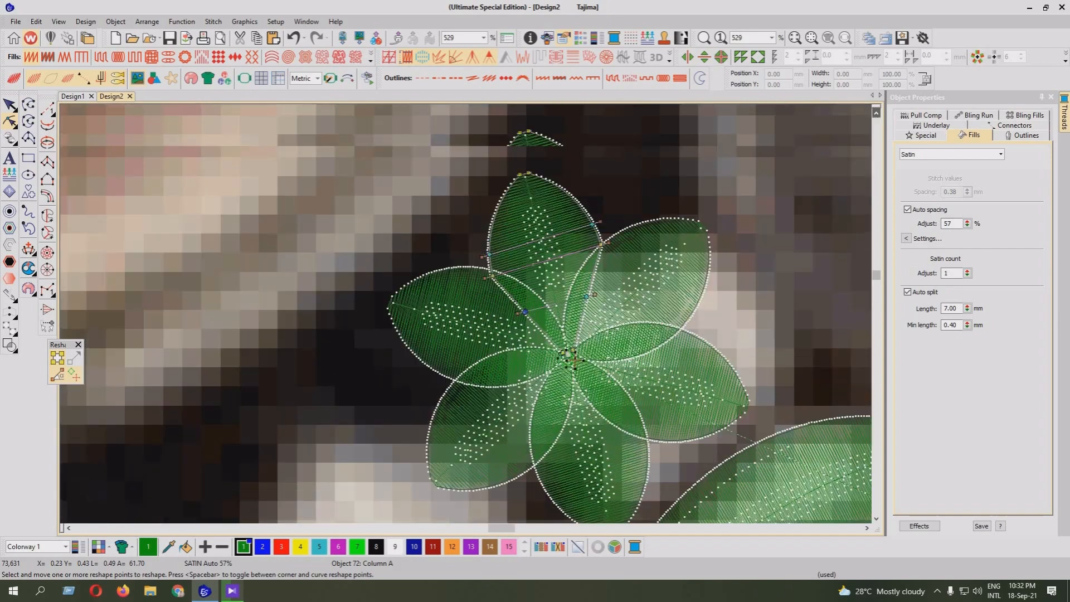
{"action": "key", "text": "z"}
{"action": "left_click_drag", "start_coordinate": [737, 176], "coordinate": [737, 192]}
{"action": "left_click_drag", "start_coordinate": [738, 192], "coordinate": [740, 199]}
{"action": "left_click_drag", "start_coordinate": [520, 238], "coordinate": [524, 254]}
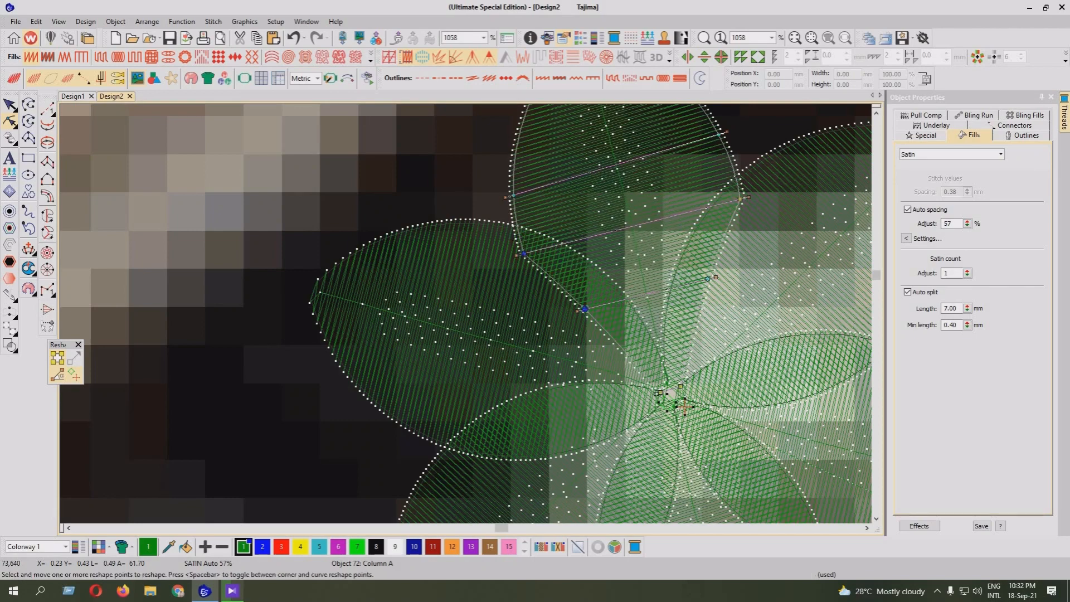
{"action": "left_click_drag", "start_coordinate": [584, 308], "coordinate": [594, 305]}
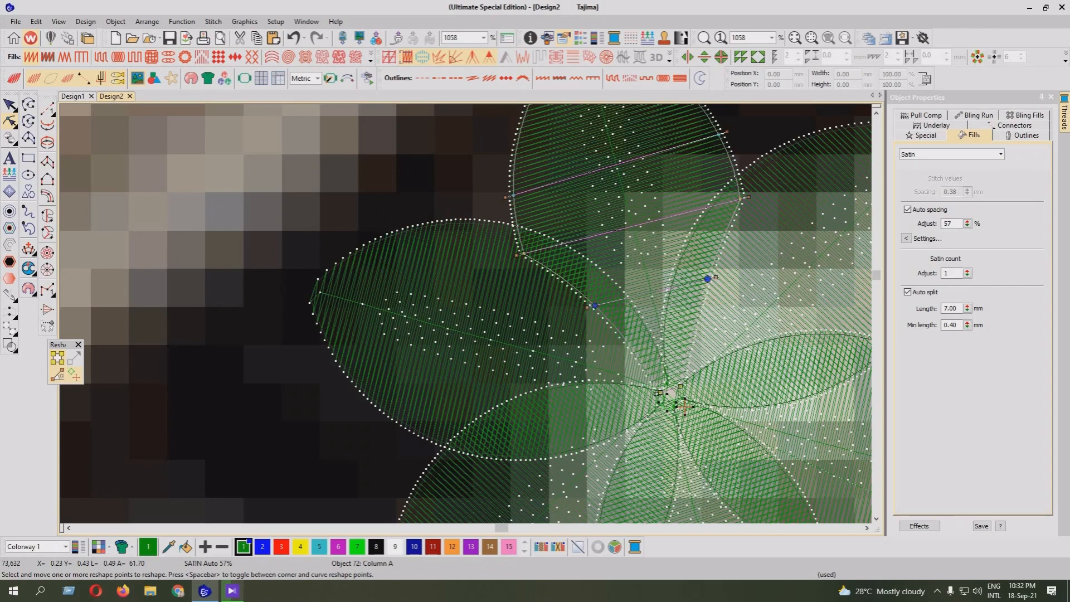
{"action": "left_click_drag", "start_coordinate": [708, 278], "coordinate": [697, 279]}
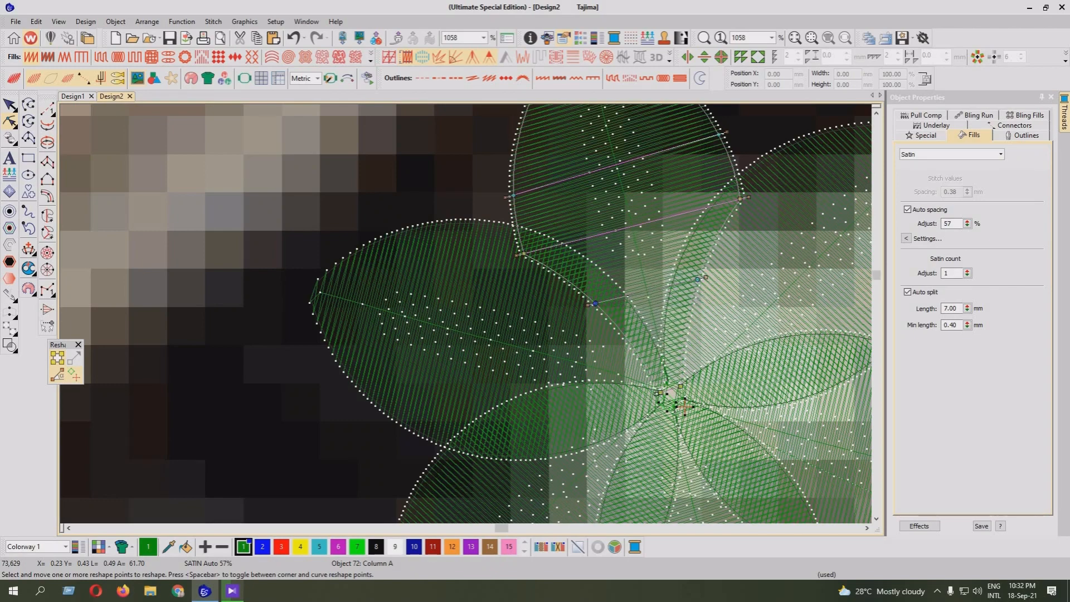
{"action": "scroll", "coordinate": [465, 312], "scroll_direction": "down", "scroll_amount": 4}
Delete the flower's other five petals, keeping only the reshaped top petal
{"action": "key", "text": "Escape"}
{"action": "key", "text": "Delete"}
{"action": "left_click", "coordinate": [480, 365]}
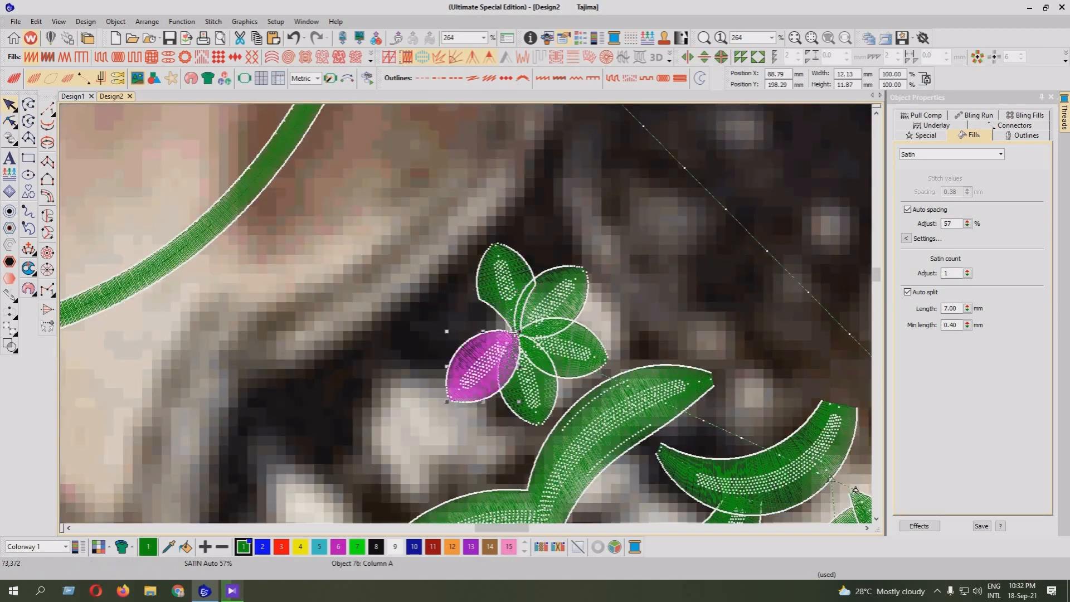
{"action": "key", "text": "Delete"}
{"action": "left_click", "coordinate": [527, 379]}
{"action": "key", "text": "Delete"}
{"action": "left_click", "coordinate": [571, 350]}
{"action": "key", "text": "Delete"}
{"action": "key", "text": "Delete"}
Try to array the reshaped petal as a six-petal wreath centred on its lower tip
{"action": "left_click", "coordinate": [518, 329]}
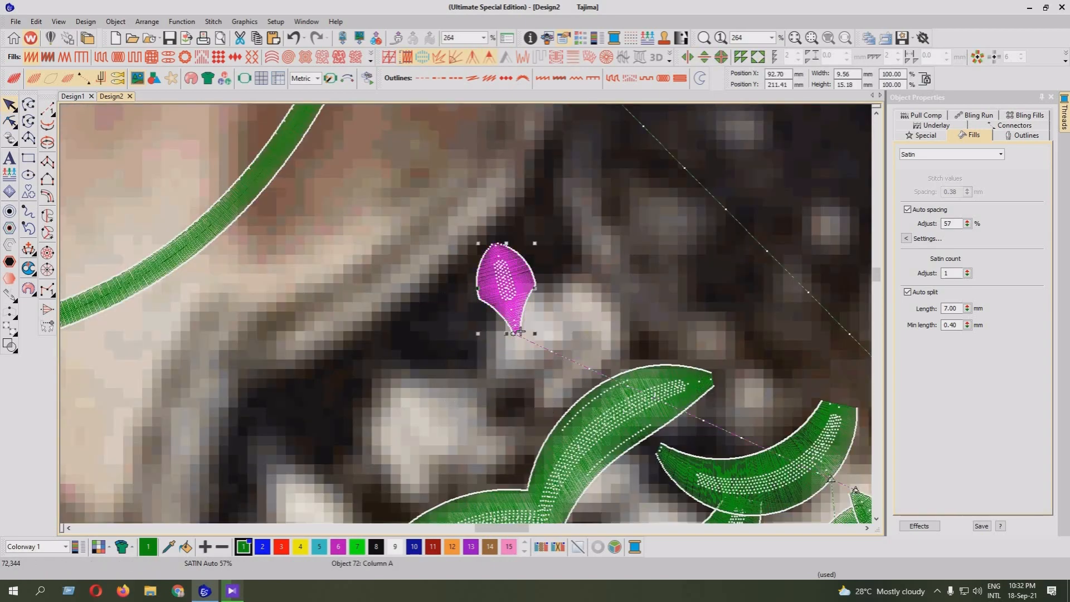
{"action": "left_click", "coordinate": [978, 57]}
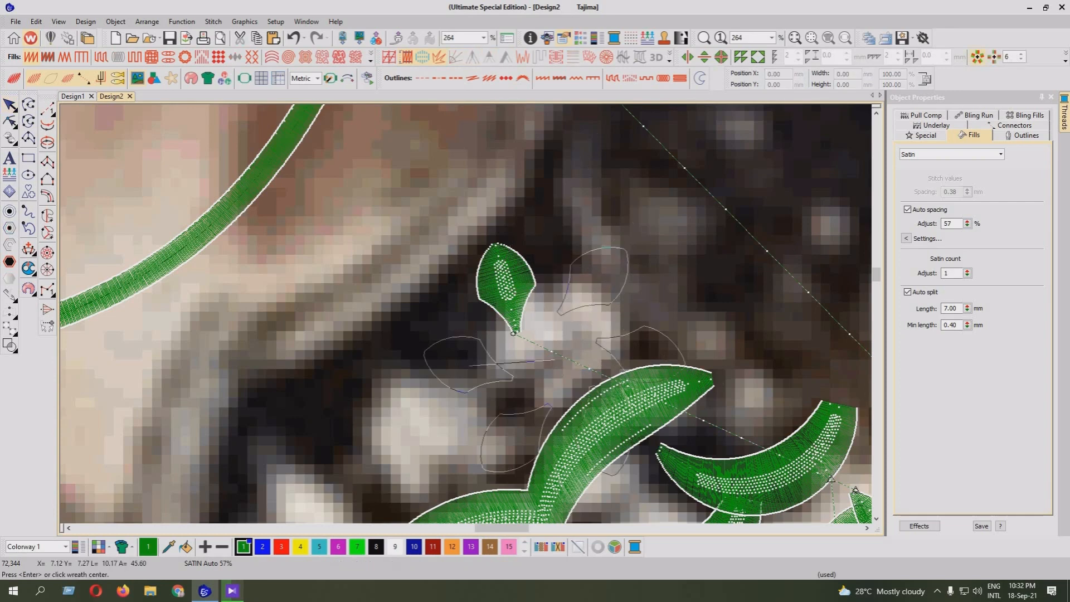
{"action": "left_click", "coordinate": [515, 333]}
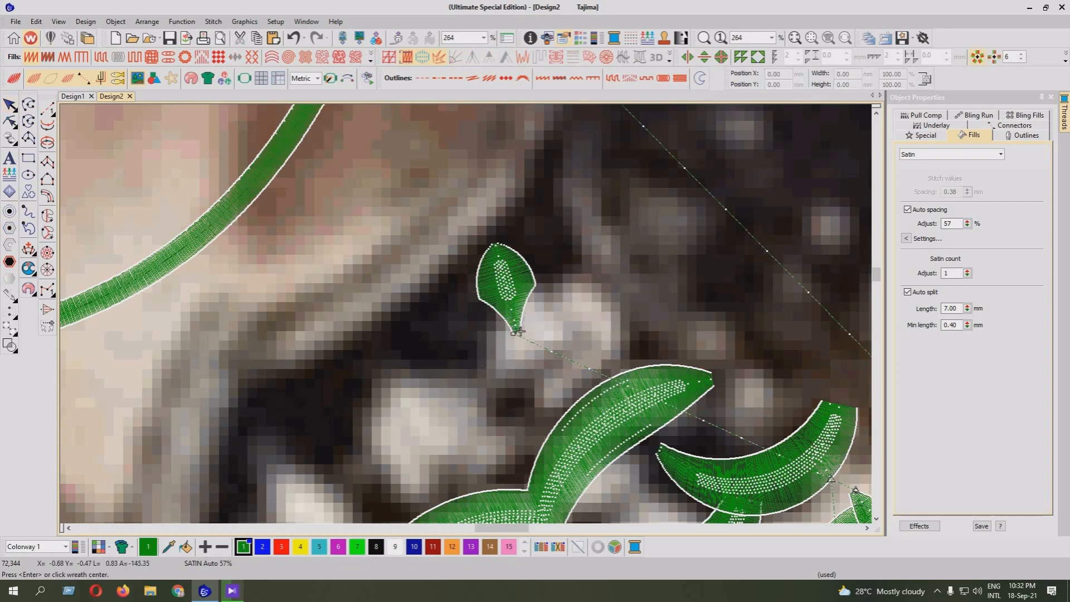
{"action": "left_click", "coordinate": [598, 319]}
{"action": "scroll", "coordinate": [566, 345], "scroll_direction": "up", "scroll_amount": 1}
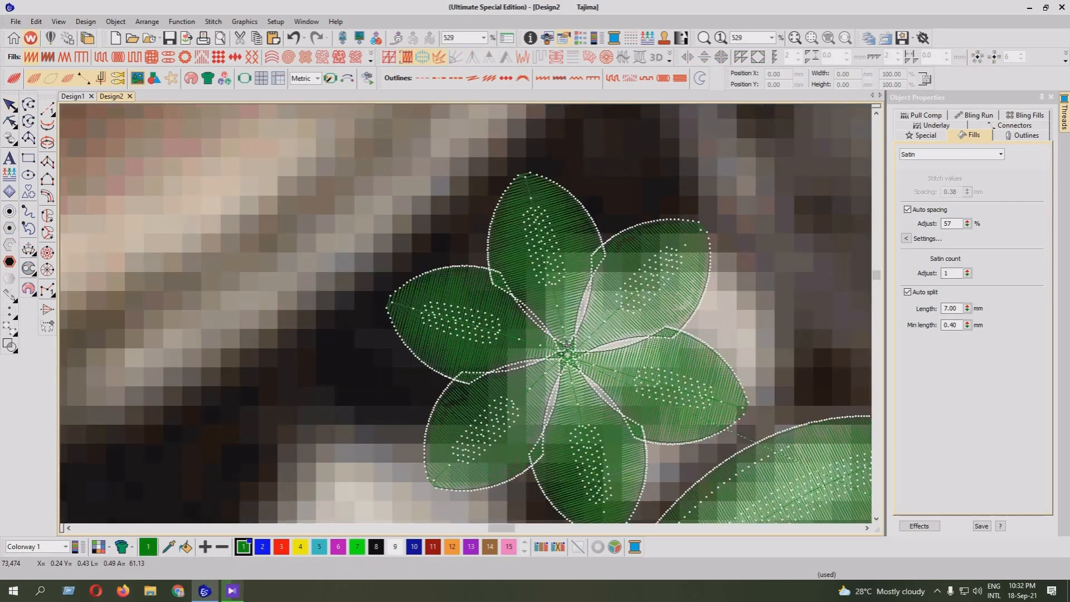
Undo the new six-petal wreath and the petal deletions
{"action": "key", "text": "ctrl+z"}
{"action": "key", "text": "ctrl+z"}
{"action": "key", "text": "ctrl+z"}
{"action": "key", "text": "ctrl+z"}
{"action": "key", "text": "ctrl+z"}
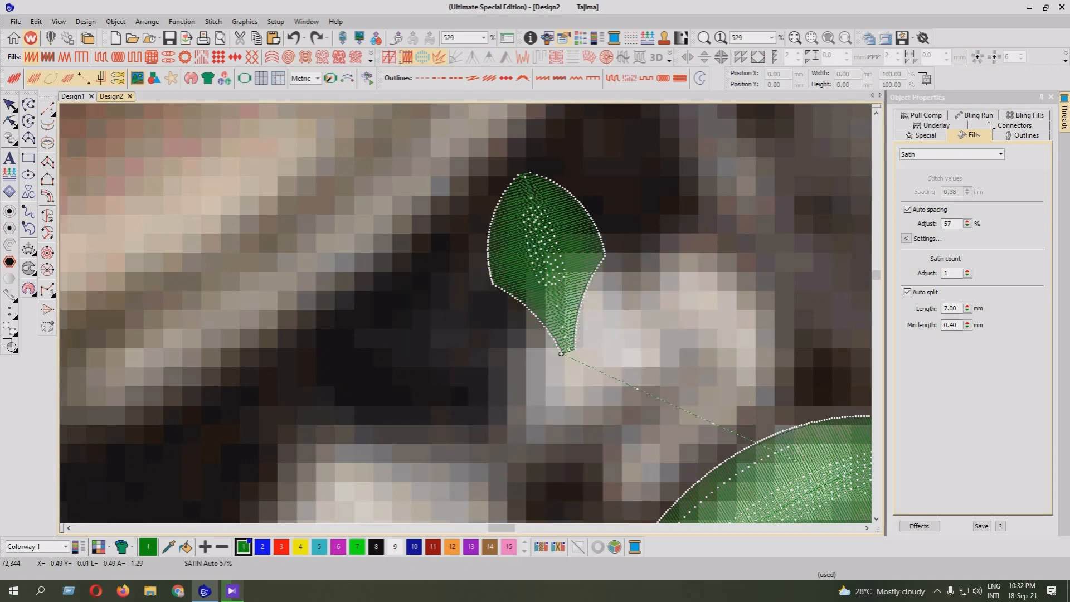
{"action": "key", "text": "ctrl+z"}
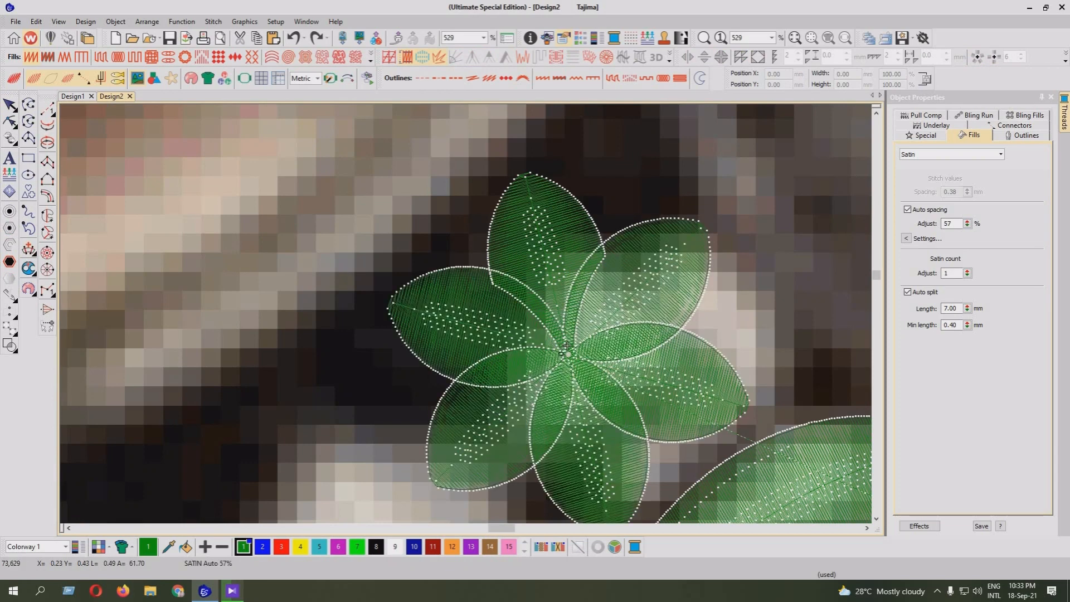
Replace the lower left and right petals with copies of the reshaped top petal, using a wreath of 3 centred on the flower's middle
{"action": "left_click", "coordinate": [567, 345]}
{"action": "key", "text": "Delete"}
{"action": "key", "text": "Delete"}
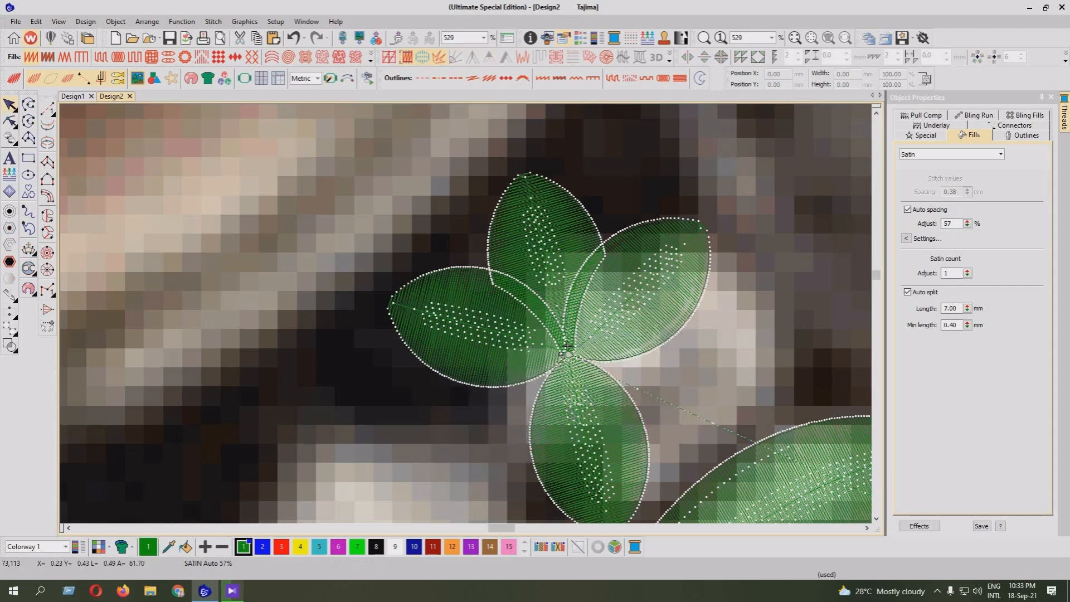
{"action": "left_click", "coordinate": [977, 56]}
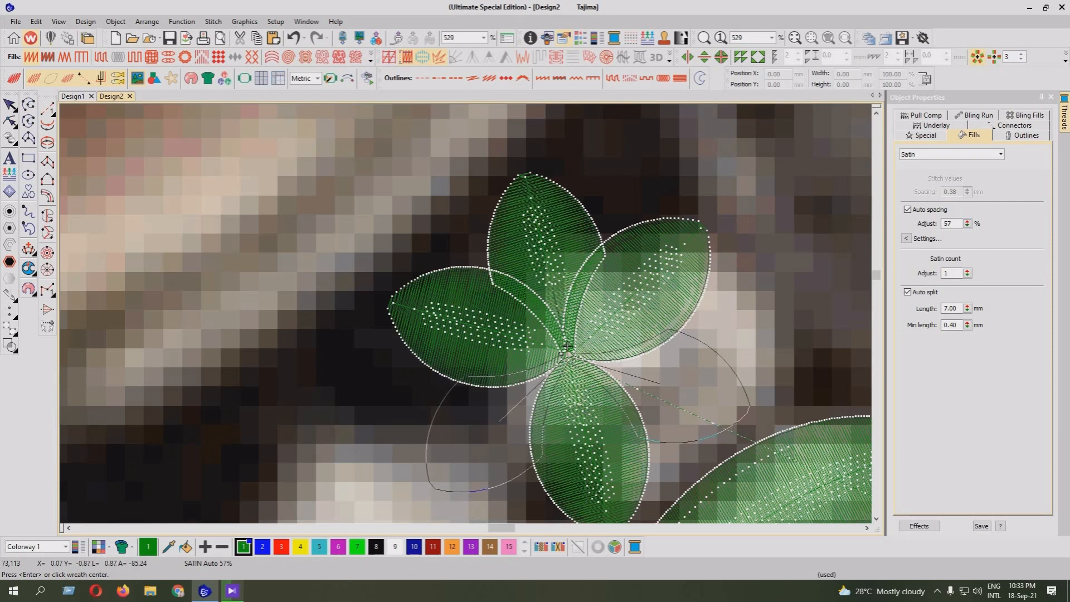
{"action": "left_click", "coordinate": [567, 347]}
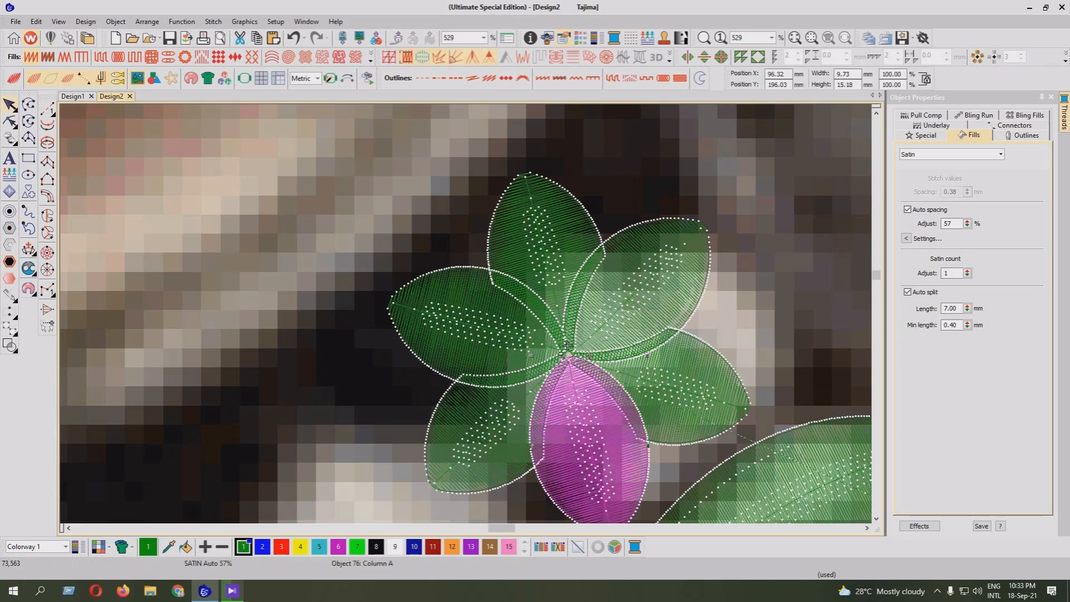
Preview the stitching and select the three full-shaped petals that alternate with the reshaped ones
{"action": "key", "text": "t"}
{"action": "key", "text": "t"}
{"action": "key", "text": "shift+Tab"}
{"action": "key", "text": "ctrl+shift+Tab"}
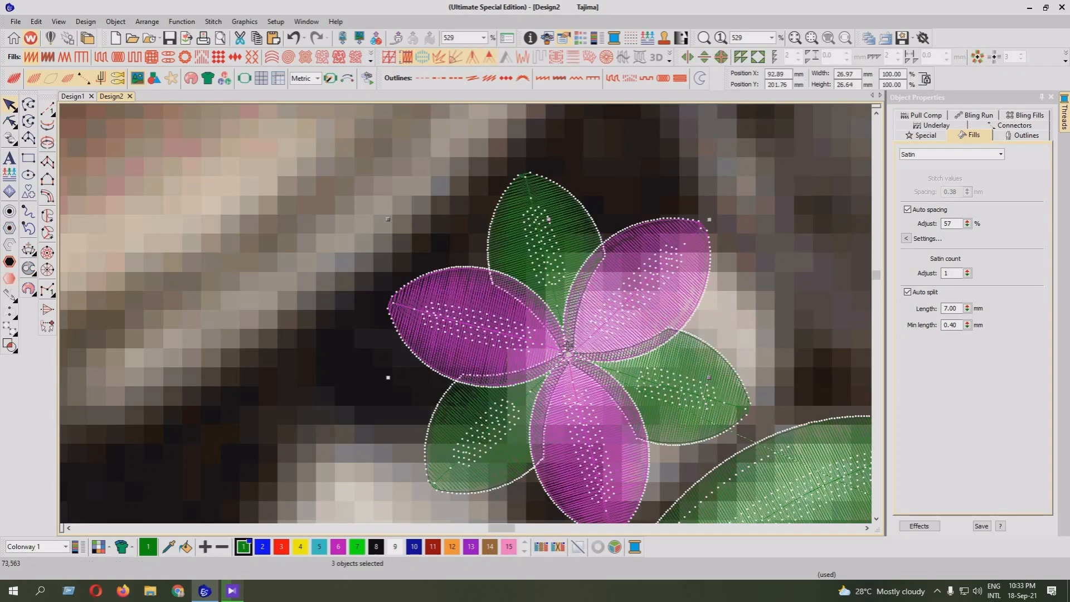
Draw a satin-filled circle about 3.4 mm in diameter over the flower's centre
{"action": "left_click", "coordinate": [47, 252]}
{"action": "key", "text": "z"}
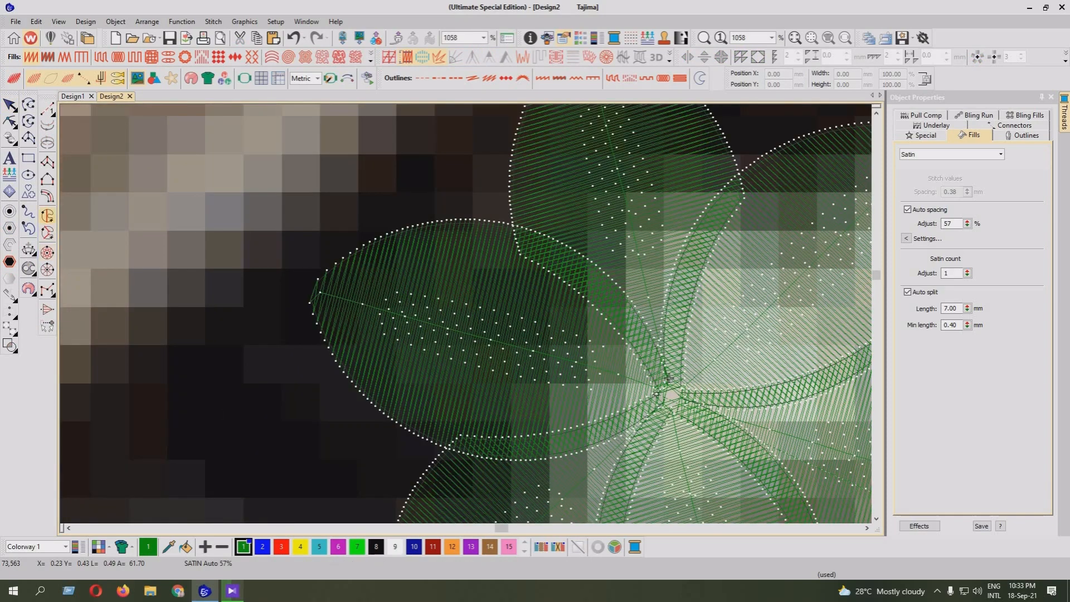
{"action": "left_click", "coordinate": [28, 175]}
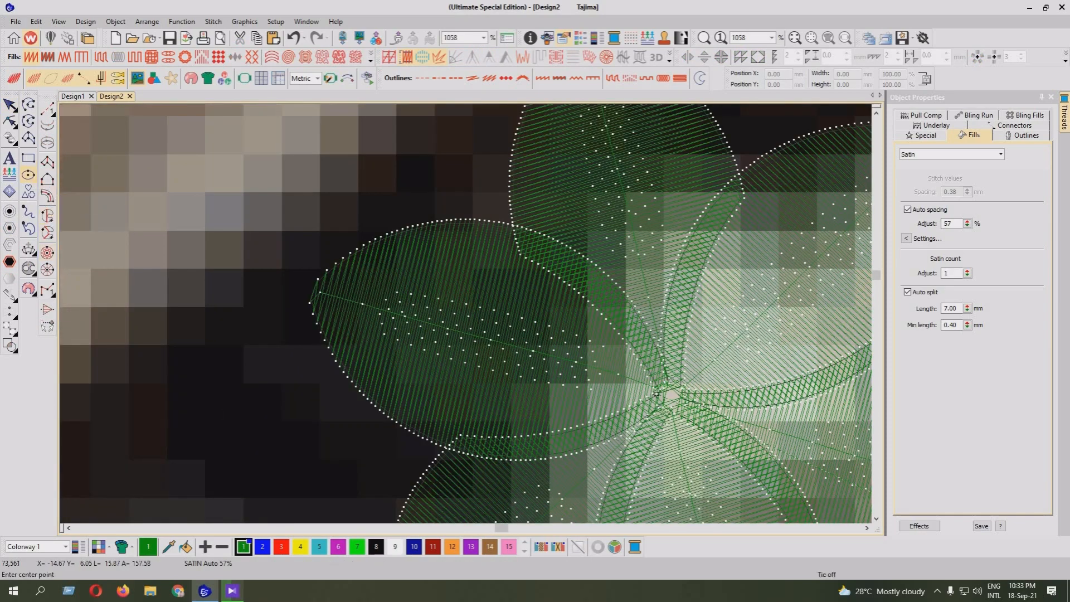
{"action": "left_click", "coordinate": [669, 378]}
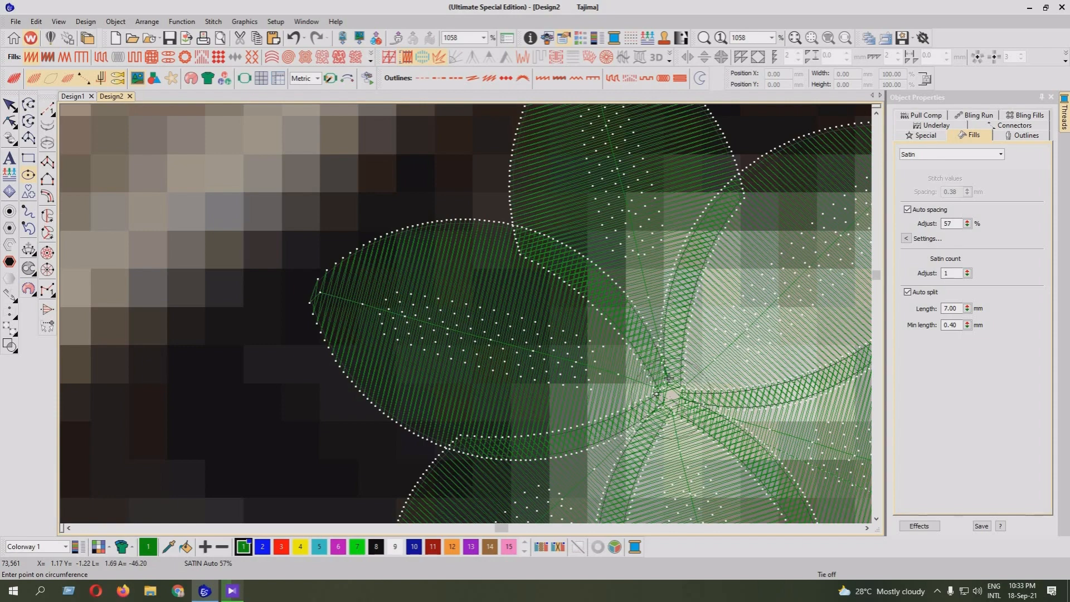
{"action": "key", "text": "Return"}
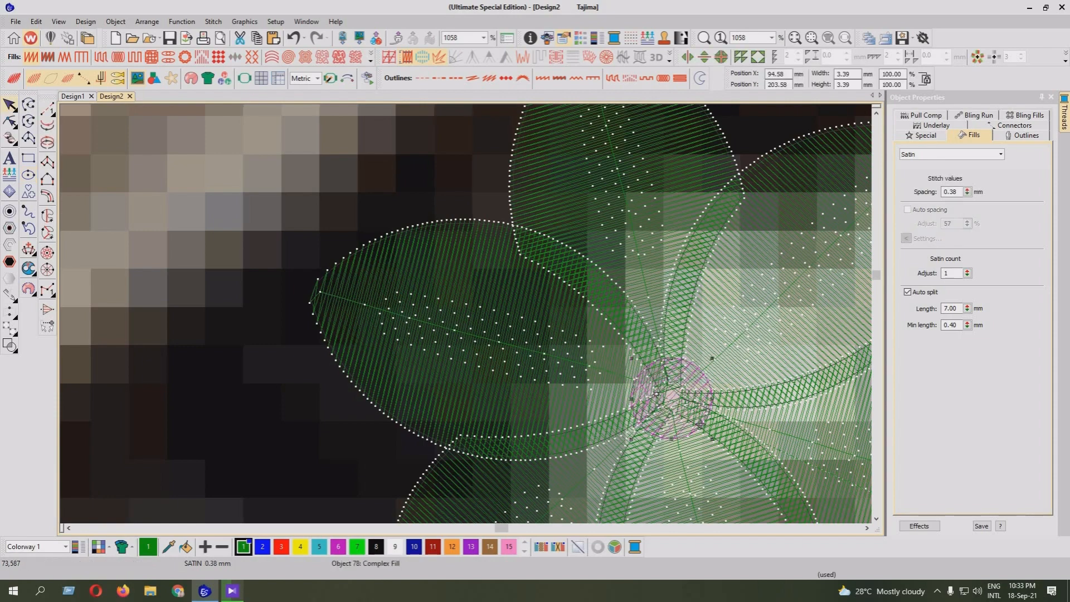
Check the flower in the realistic stitch preview and hide the background photo
{"action": "key", "text": "t"}
{"action": "key", "text": "shift+z"}
{"action": "key", "text": "shift+z"}
{"action": "key", "text": "z"}
{"action": "key", "text": "z"}
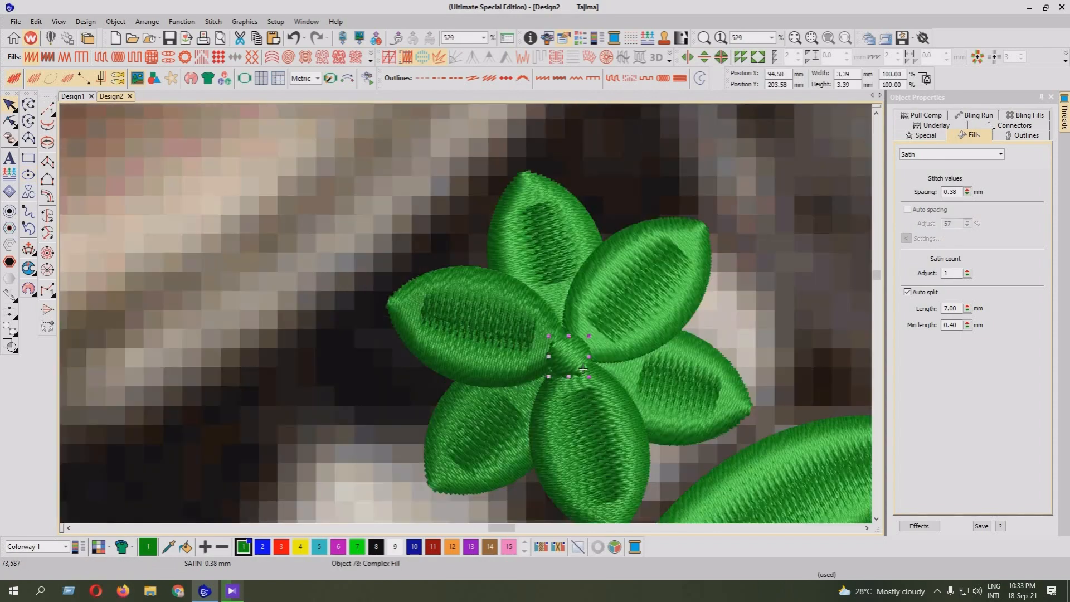
{"action": "key", "text": "t"}
{"action": "left_click_drag", "start_coordinate": [712, 439], "coordinate": [714, 442]}
{"action": "key", "text": "shift+z"}
{"action": "key", "text": "shift+z"}
{"action": "key", "text": "Escape"}
{"action": "key", "text": "d"}
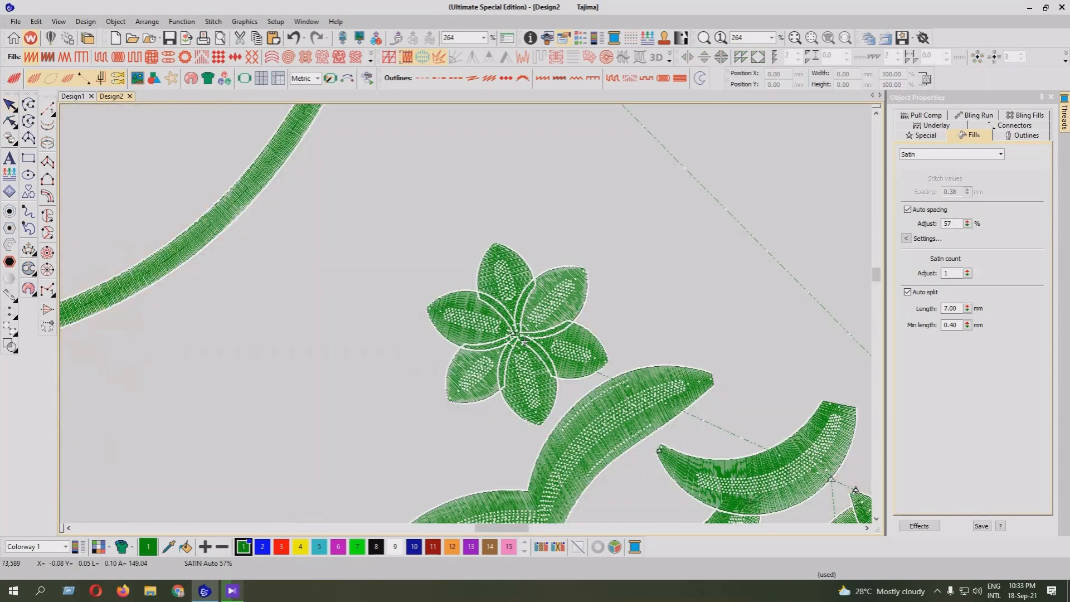
Cut the top petal and paste it back in place as the last object, and show its reshape points at the centre
{"action": "key", "text": "z"}
{"action": "key", "text": "Tab"}
{"action": "key", "text": "Tab"}
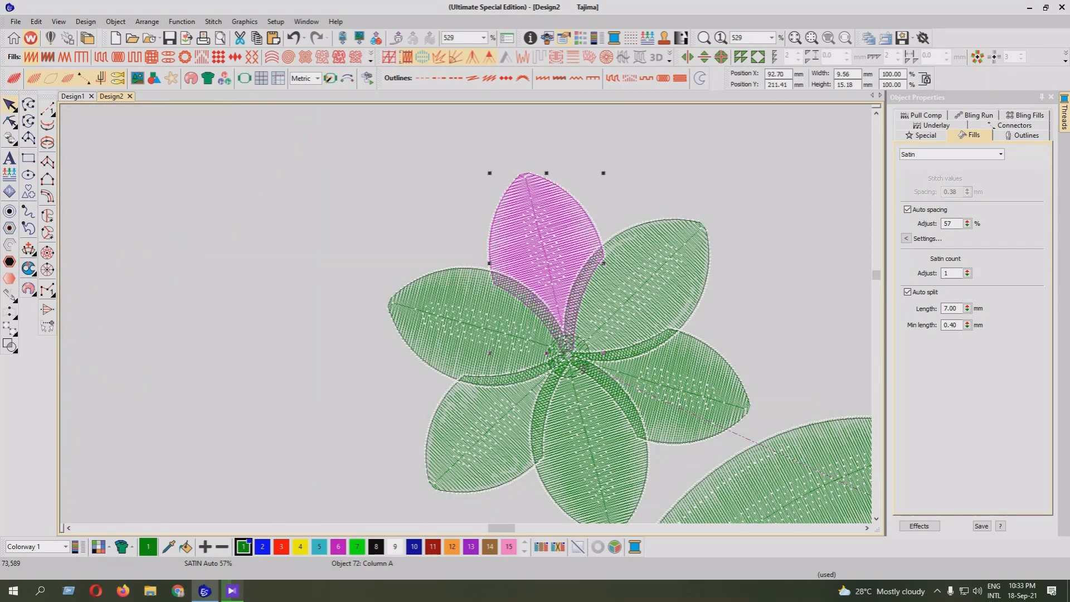
{"action": "key", "text": "Delete"}
{"action": "key", "text": "ctrl+z"}
{"action": "key", "text": "h"}
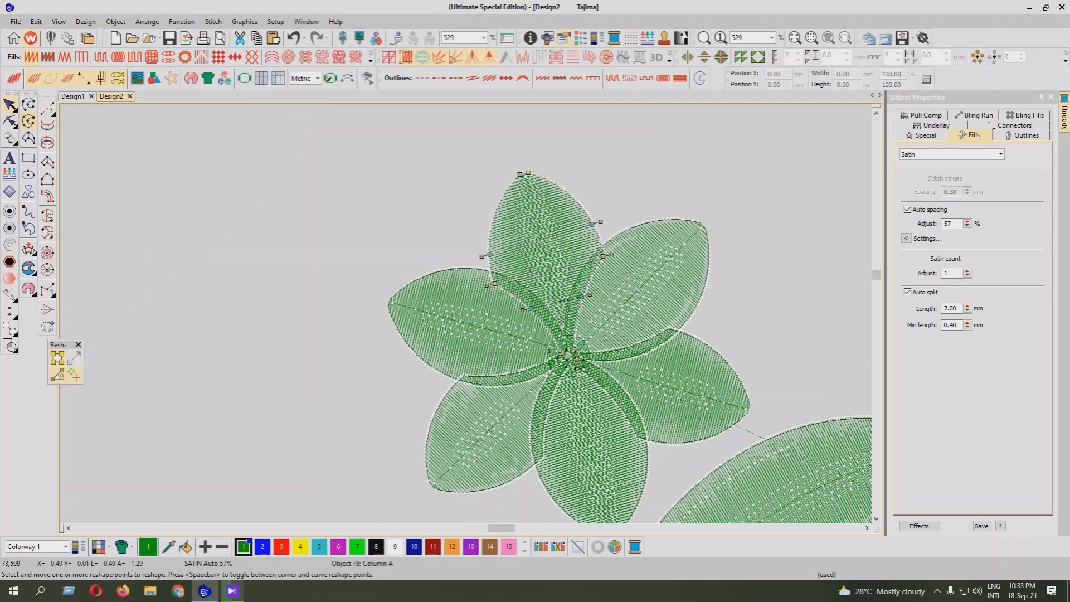
{"action": "key", "text": "z"}
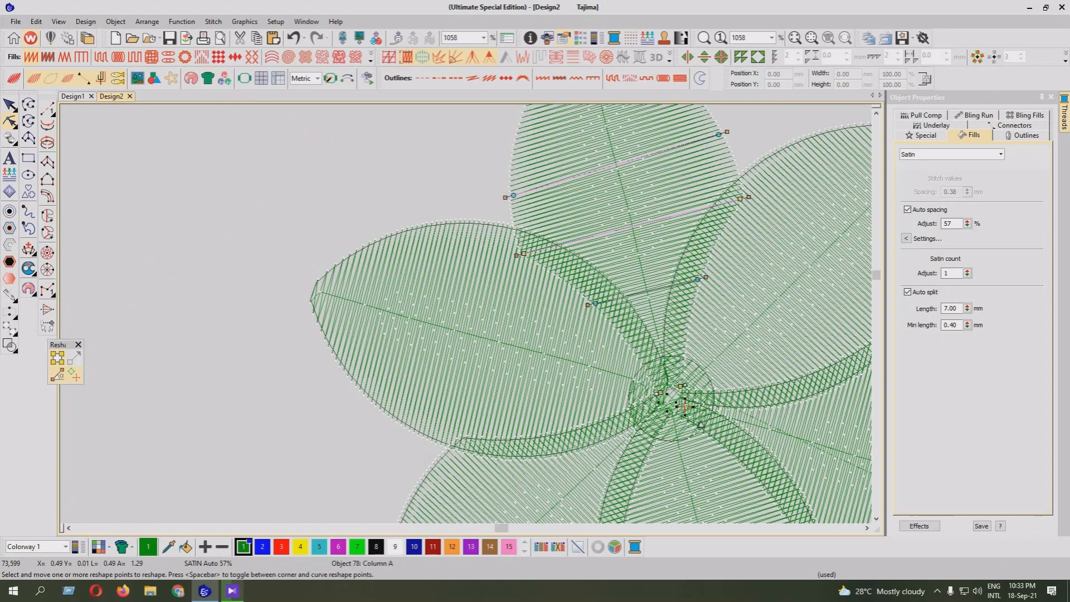
{"action": "key", "text": "shift+z"}
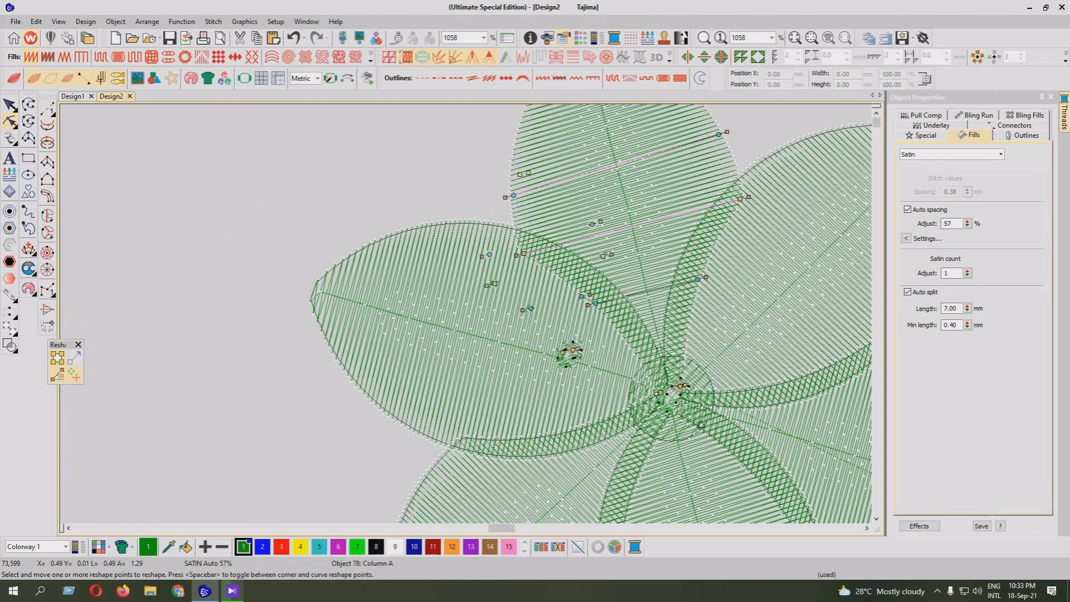
Move the lower right petal to the end of the stitching sequence by cutting and pasting it in place, and show its reshape points
{"action": "key", "text": "Escape"}
{"action": "left_click", "coordinate": [663, 385]}
{"action": "key", "text": "Delete"}
{"action": "left_click", "coordinate": [675, 416]}
{"action": "key", "text": "z"}
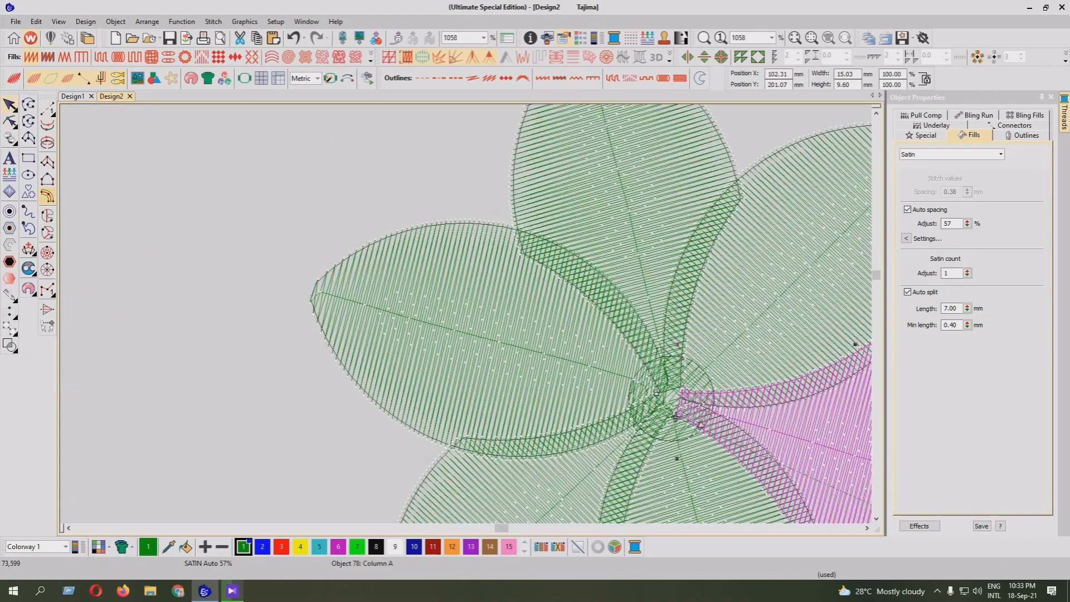
{"action": "key", "text": "h"}
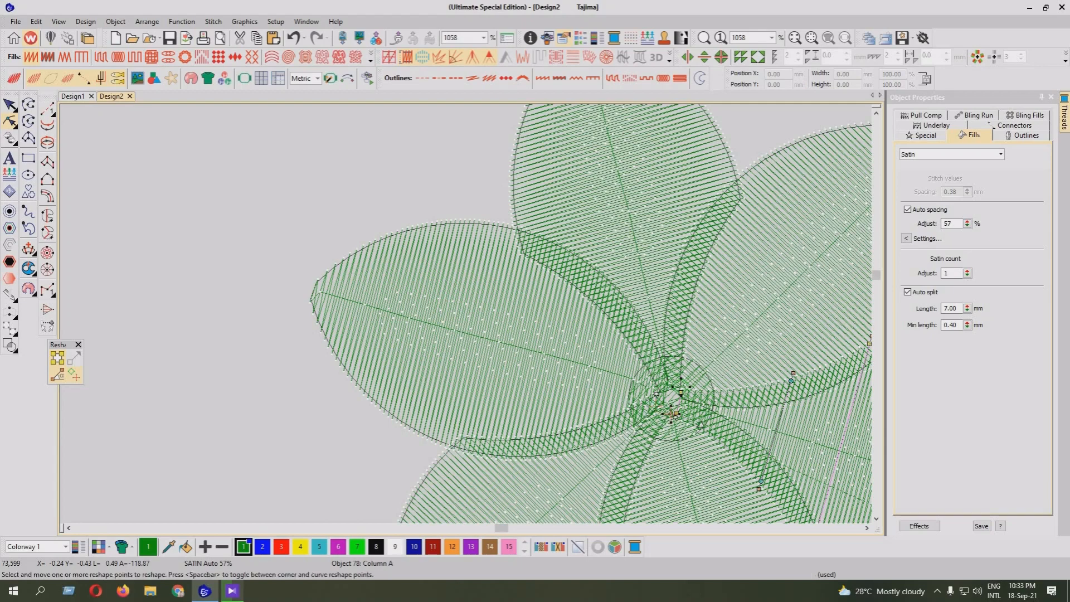
Cut the lower left petal, paste it back in place at the end of the sequence and check its reshape points
{"action": "key", "text": "Escape"}
{"action": "left_click", "coordinate": [652, 393]}
{"action": "key", "text": "ctrl+x"}
{"action": "key", "text": "ctrl+v"}
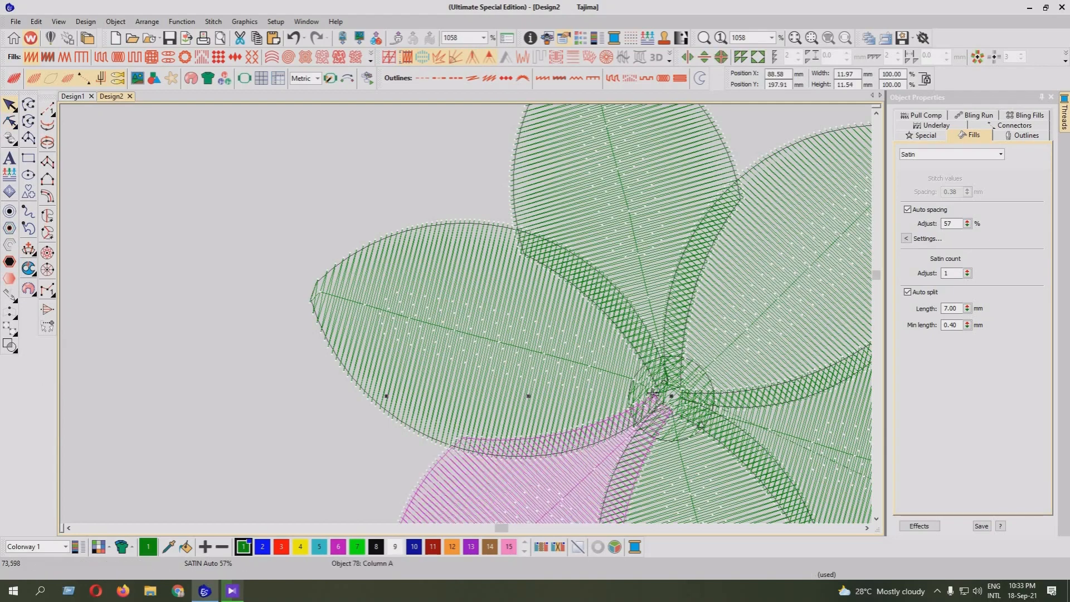
{"action": "mouse_move", "coordinate": [11, 122]}
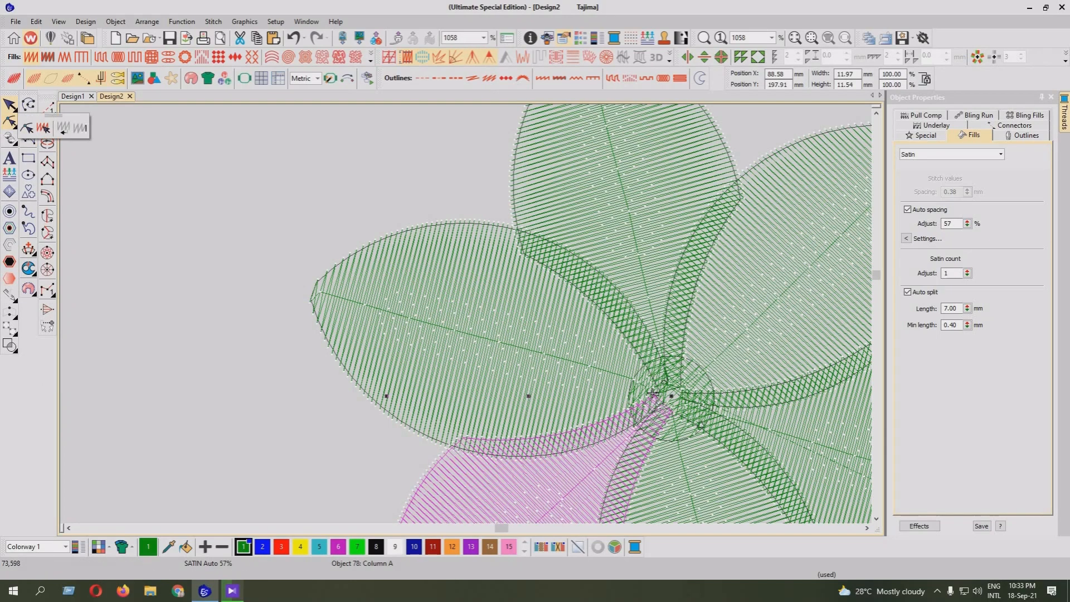
{"action": "left_click", "coordinate": [26, 127]}
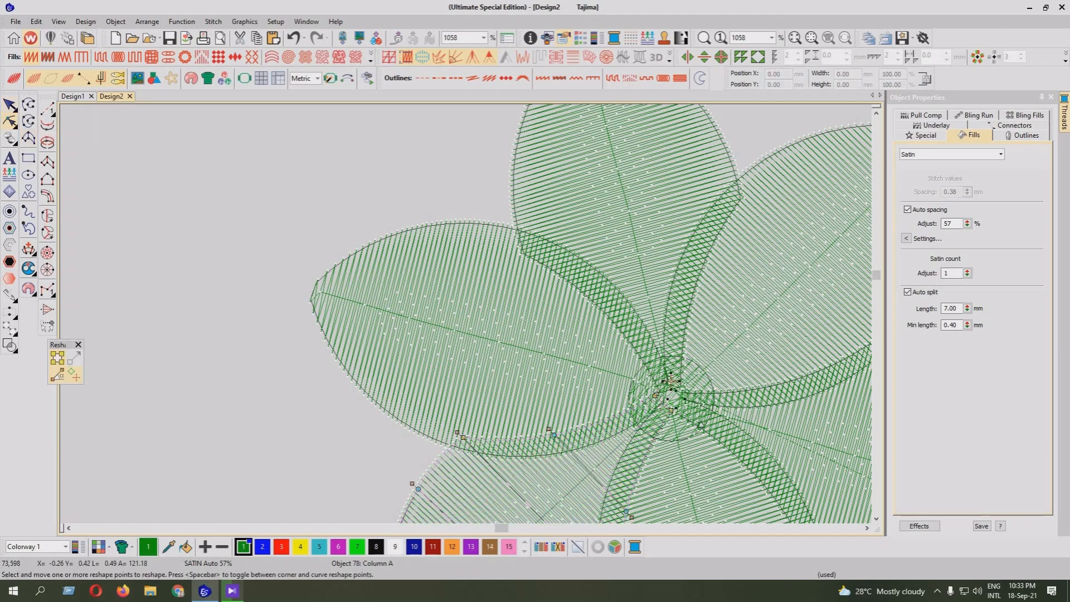
{"action": "key", "text": "Return"}
{"action": "key", "text": "Escape"}
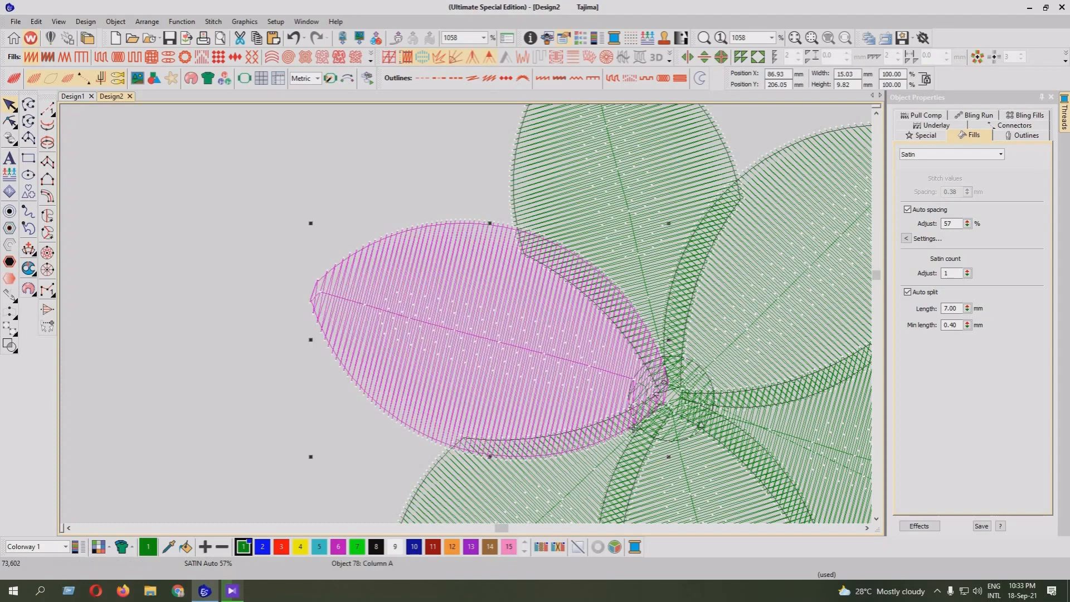